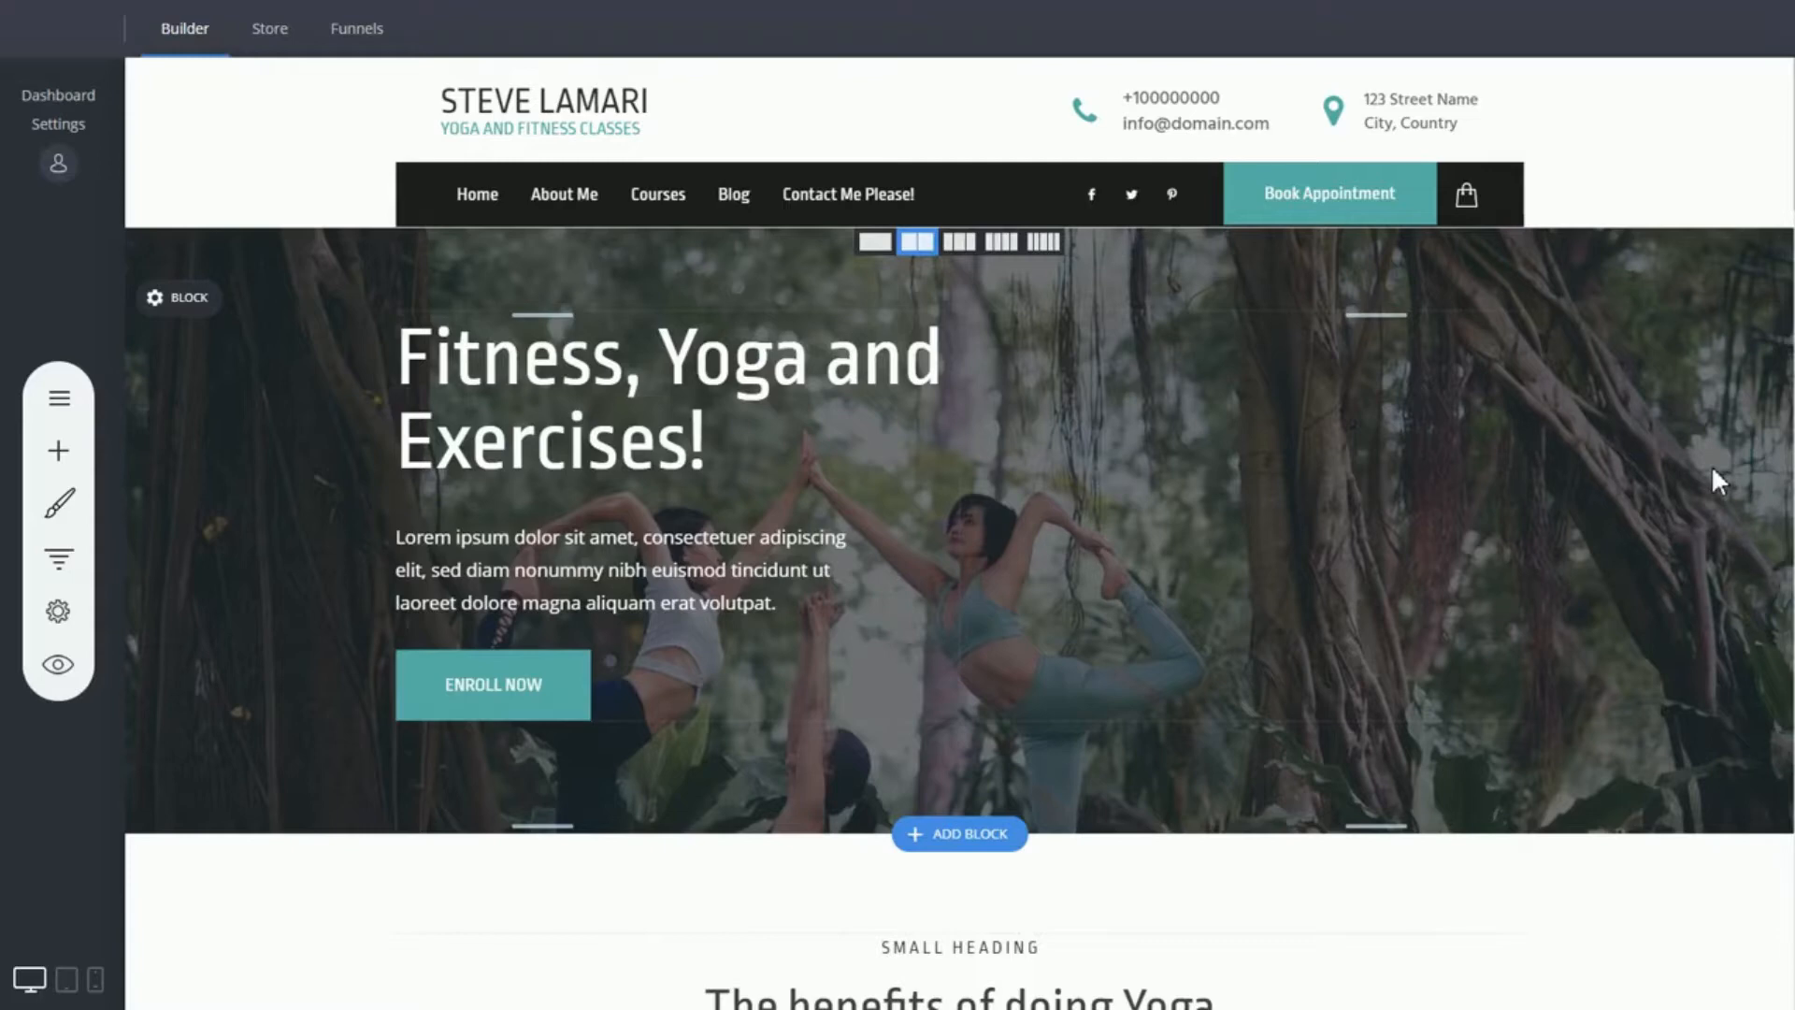
# Step: Look over the yoga site's home page from the header and hero block down to the benefits section
pyautogui.scroll(-3, 1711, 463)
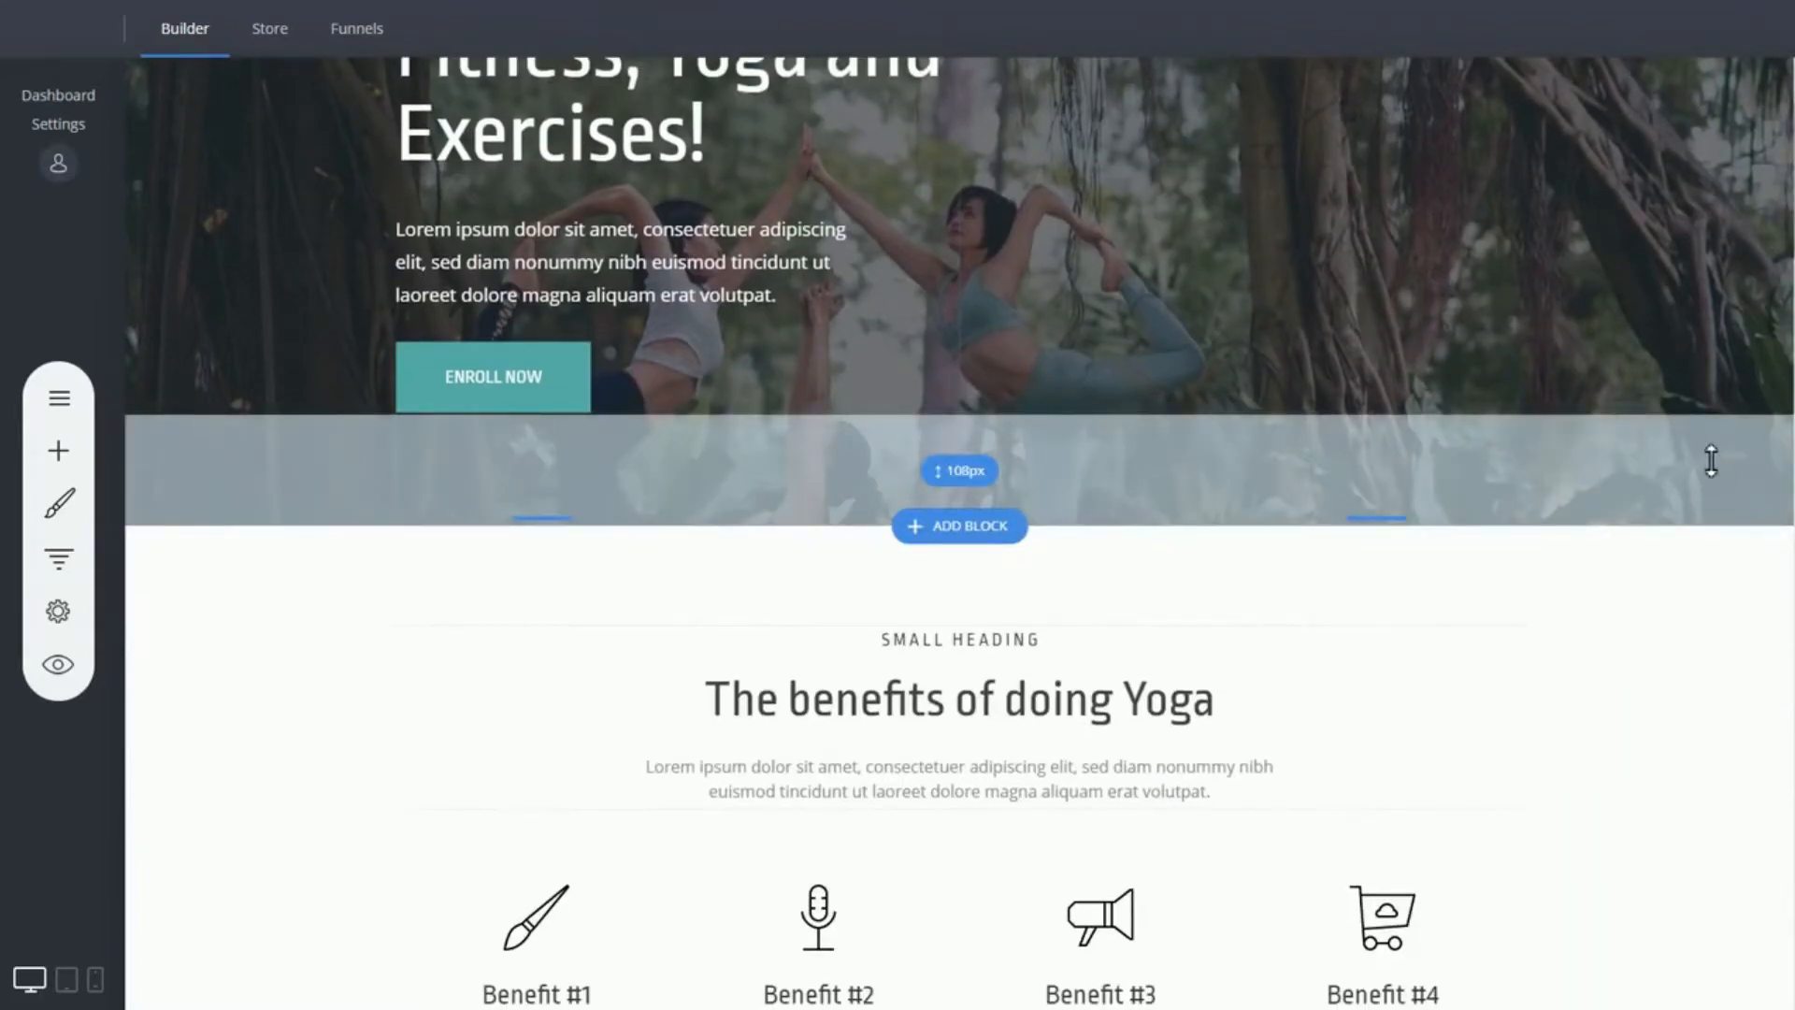
pyautogui.scroll(3, 1711, 460)
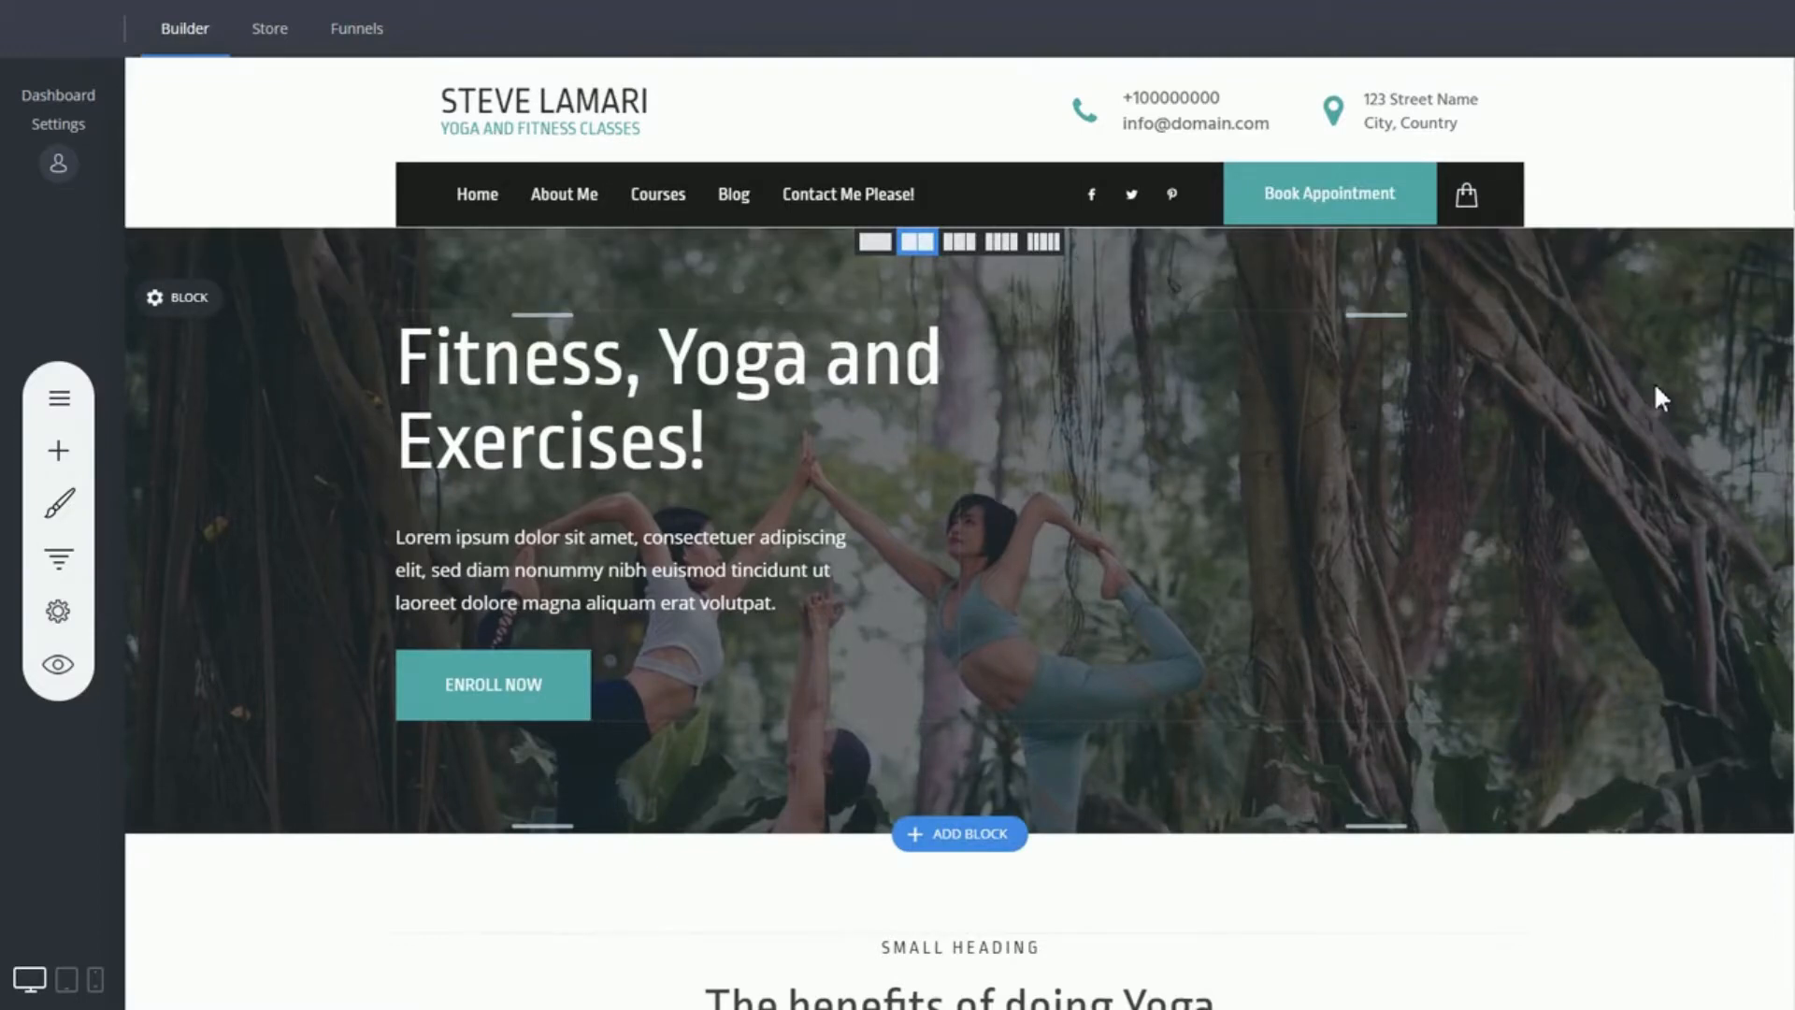
pyautogui.scroll(-4, 1660, 386)
pyautogui.scroll(4, 1665, 382)
pyautogui.scroll(-3, 1023, 581)
pyautogui.scroll(-3, 1022, 581)
pyautogui.scroll(4, 1175, 521)
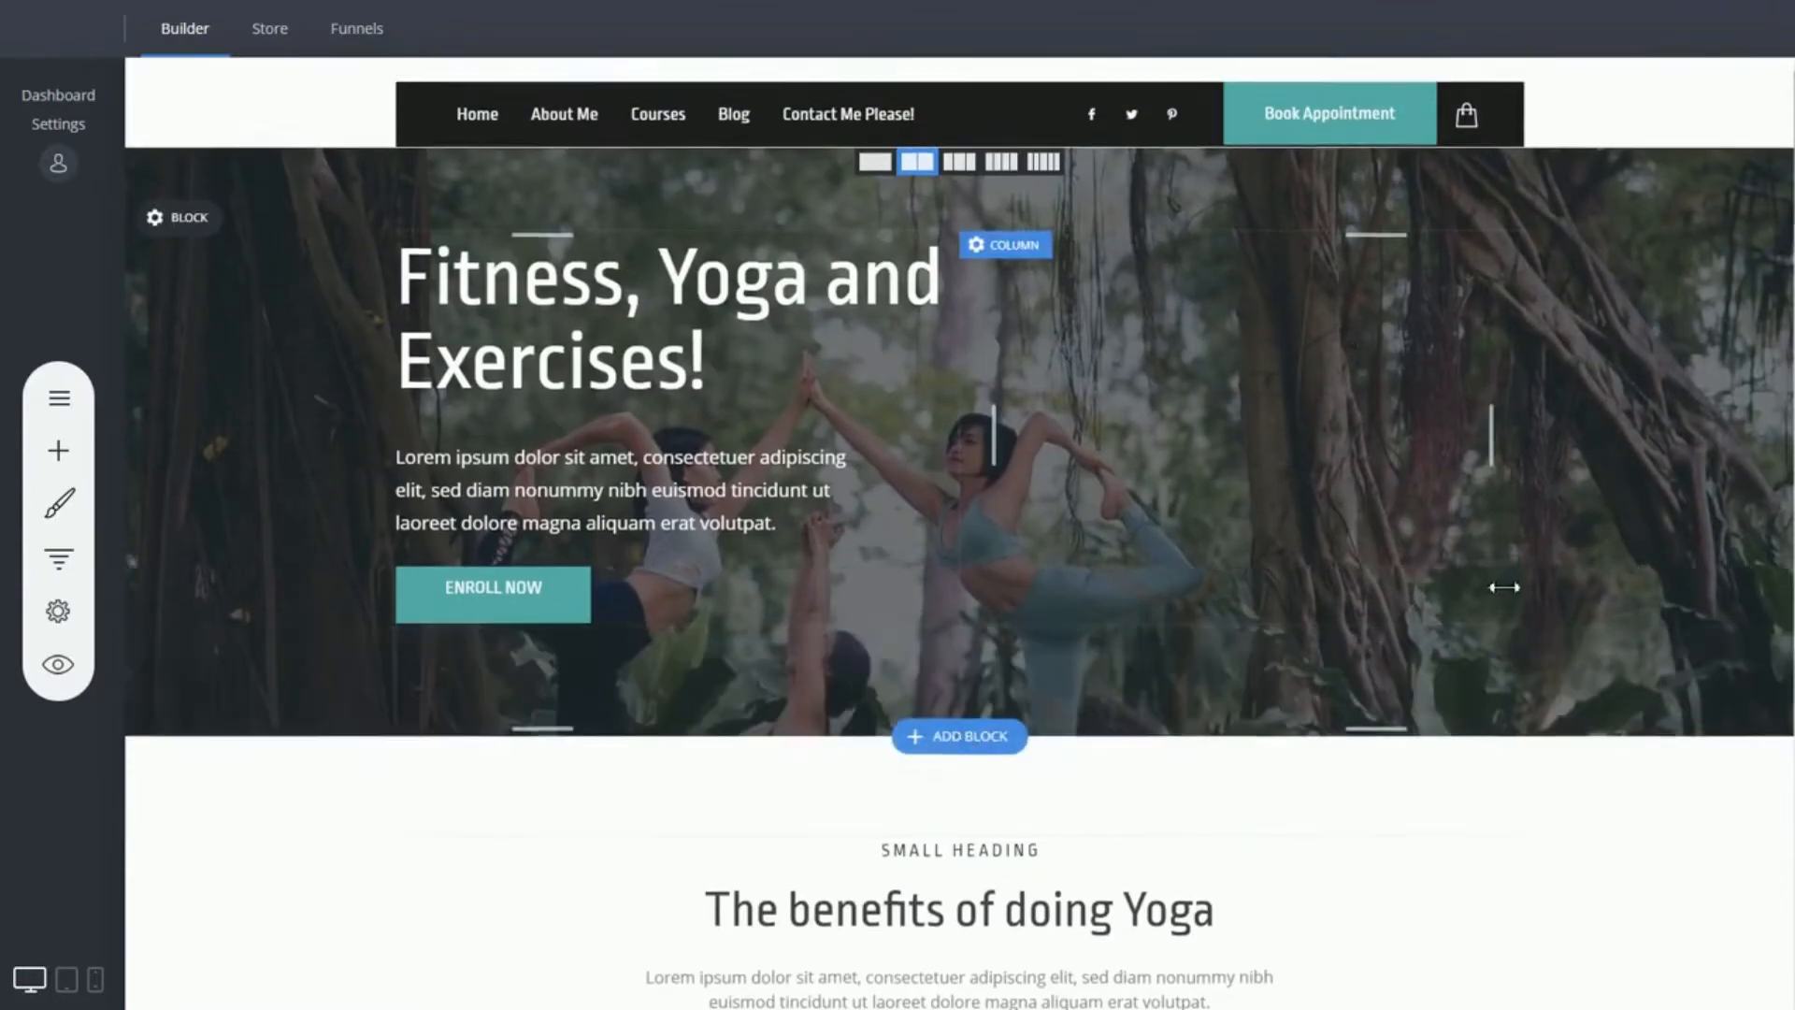
pyautogui.scroll(1, 1503, 589)
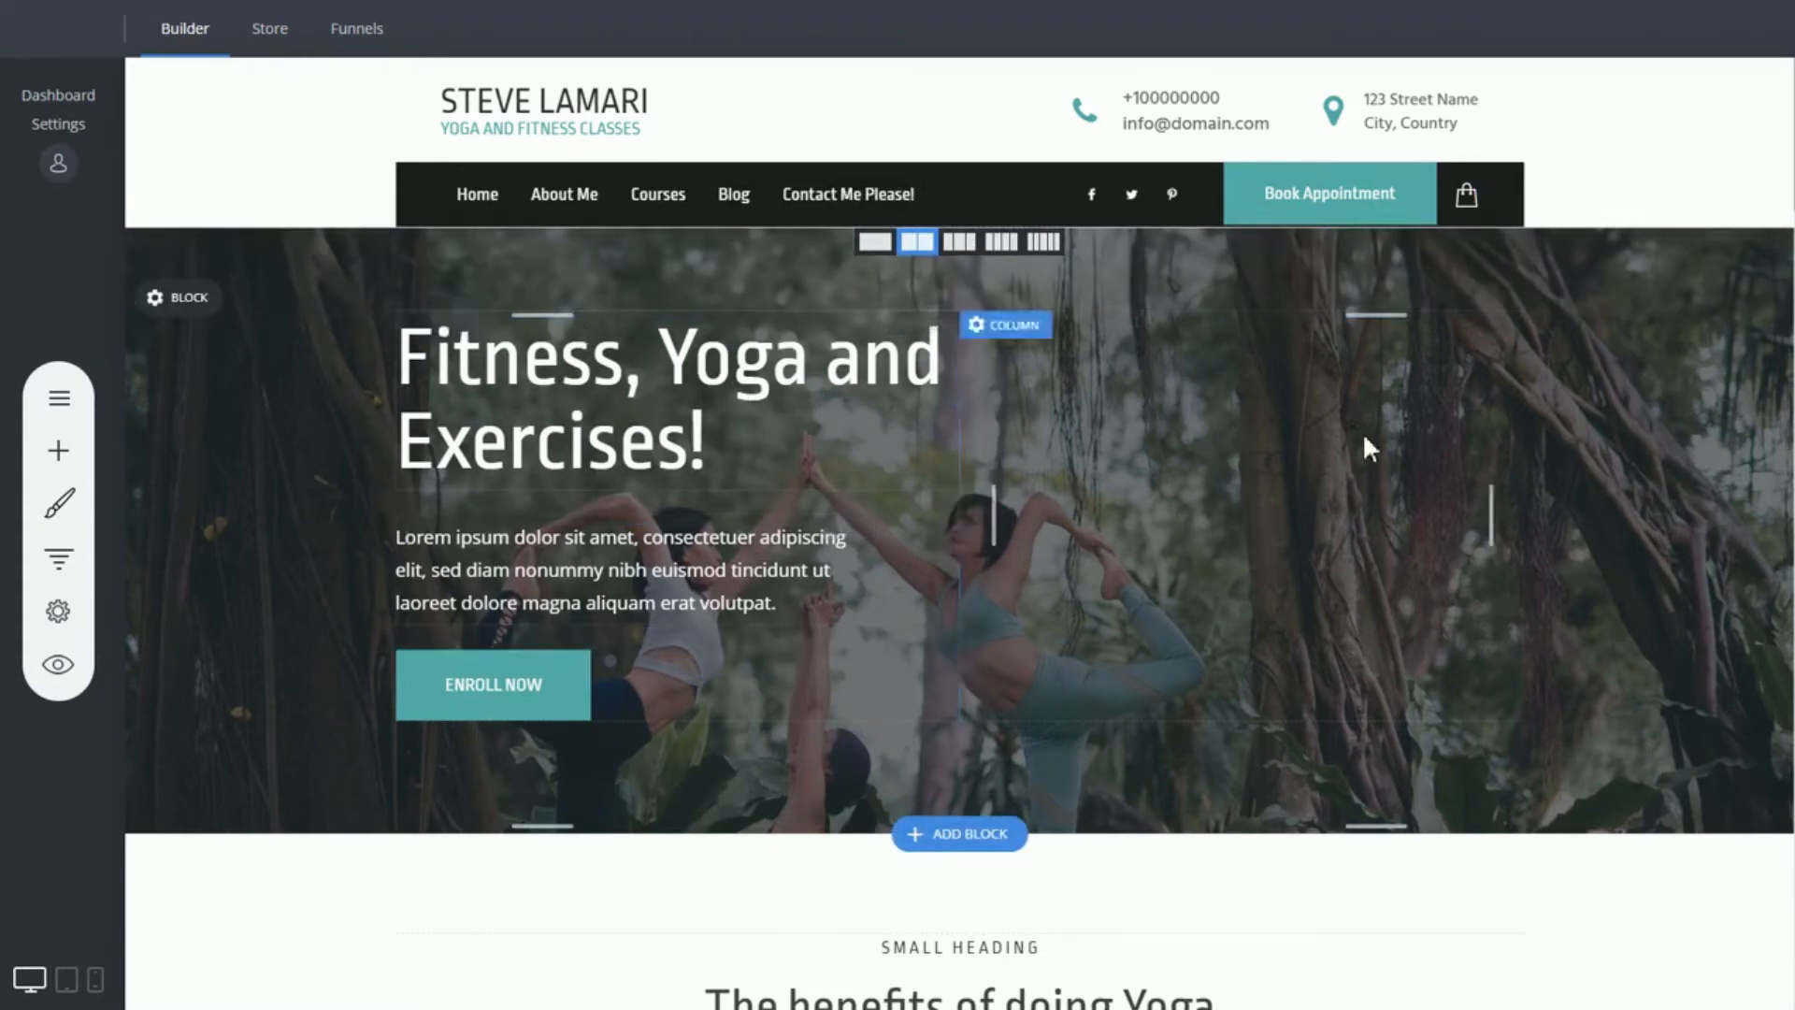
# Step: Try three-column and four-column layouts on the hero block and return it to two columns
pyautogui.click(959, 245)
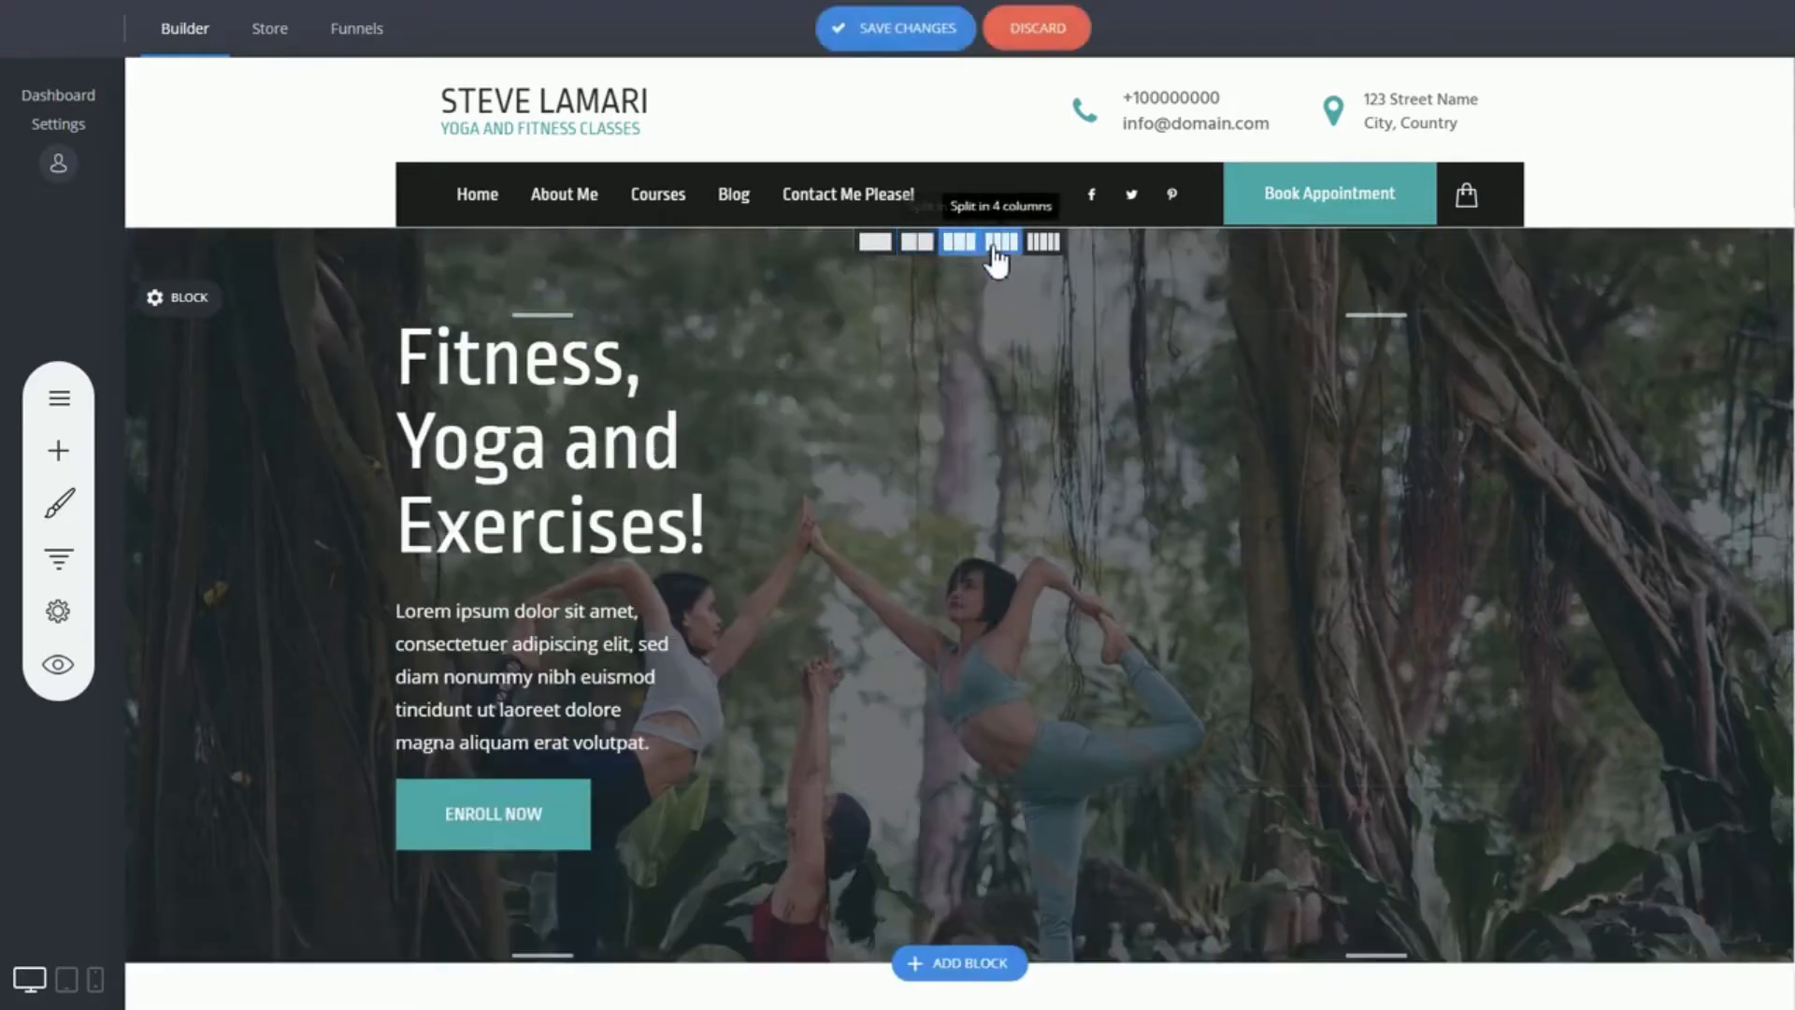
pyautogui.click(1001, 243)
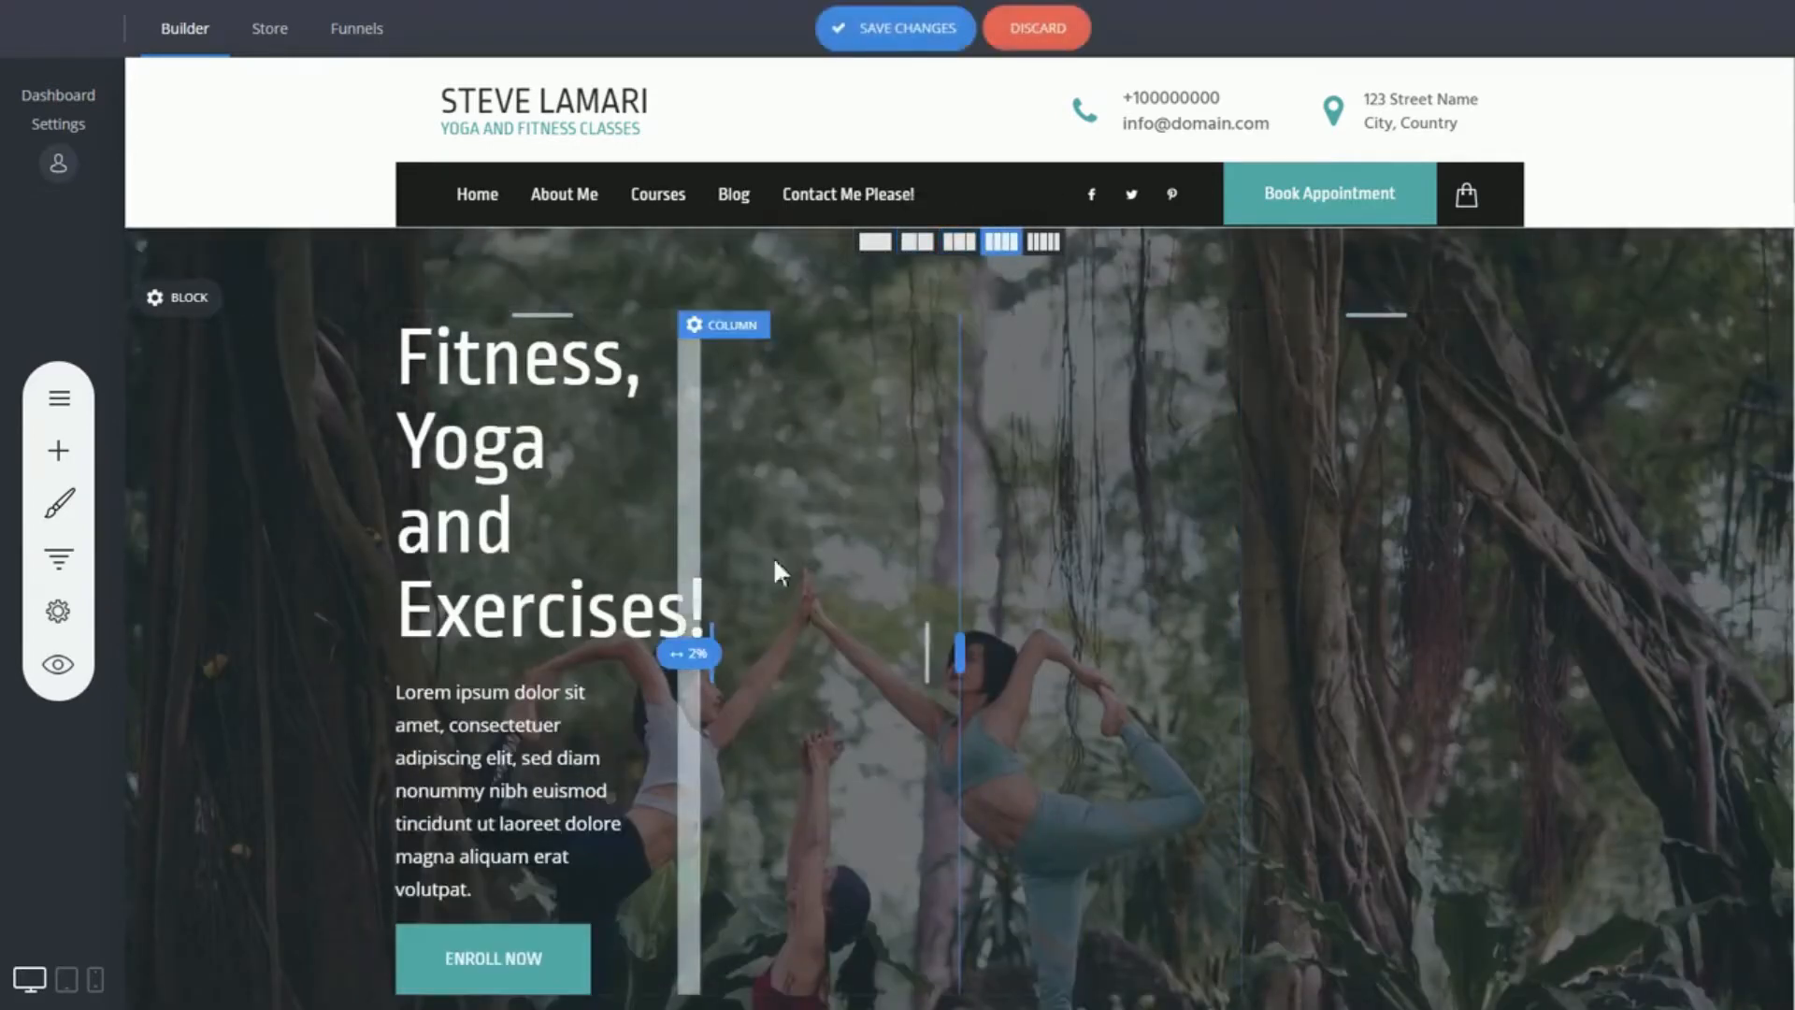
pyautogui.click(919, 245)
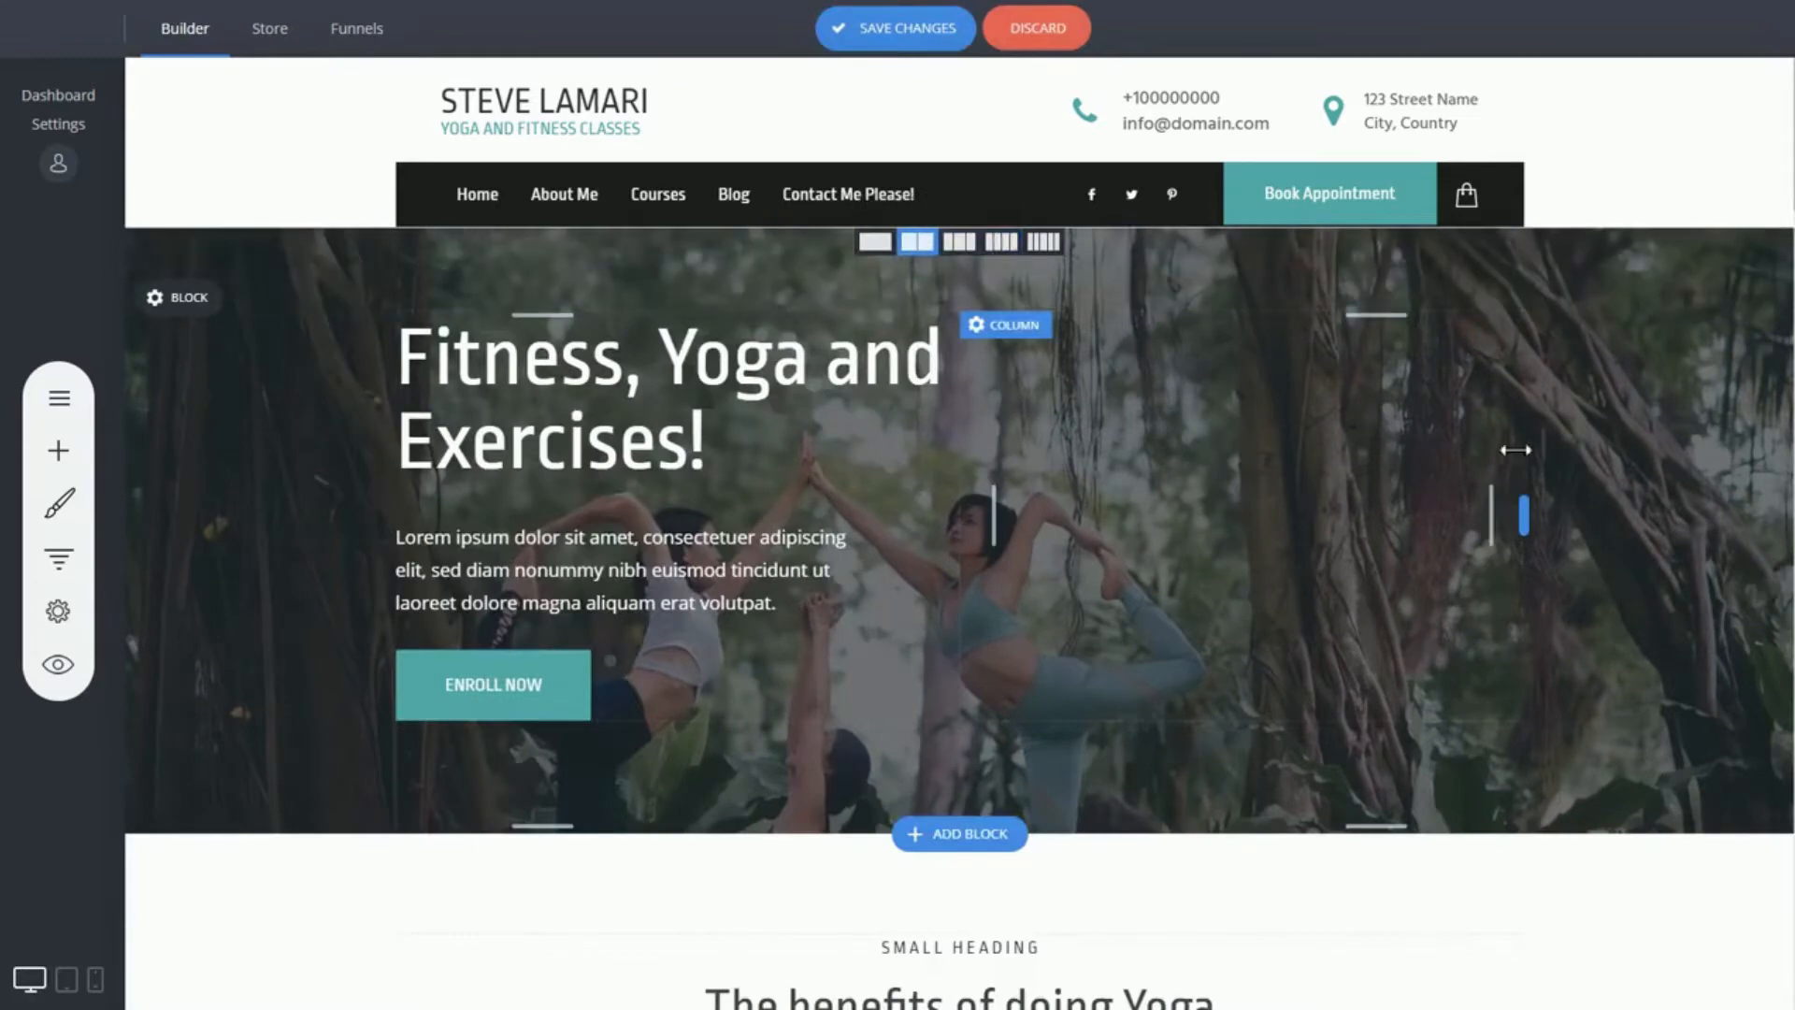
# Step: Try the hero block's background image without its overlay, restore the overlay, and inspect the overlay colour options
pyautogui.scroll(-5, 1510, 496)
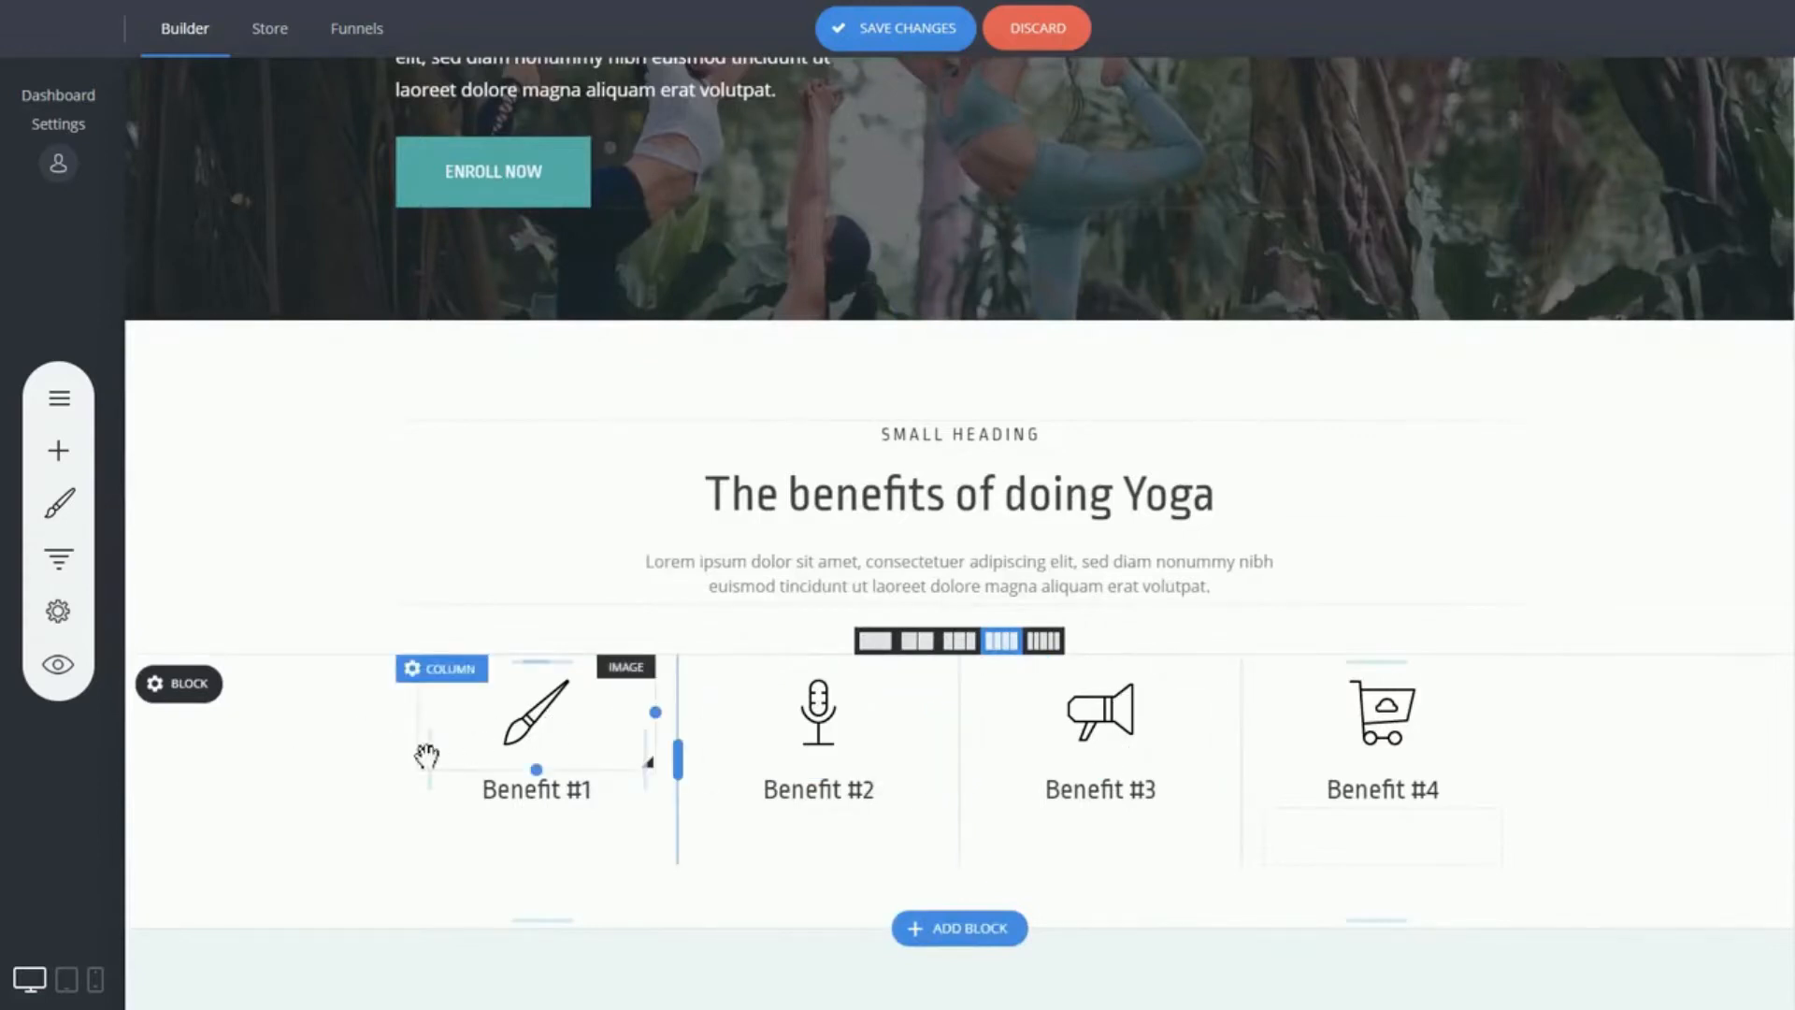
pyautogui.scroll(5, 1515, 454)
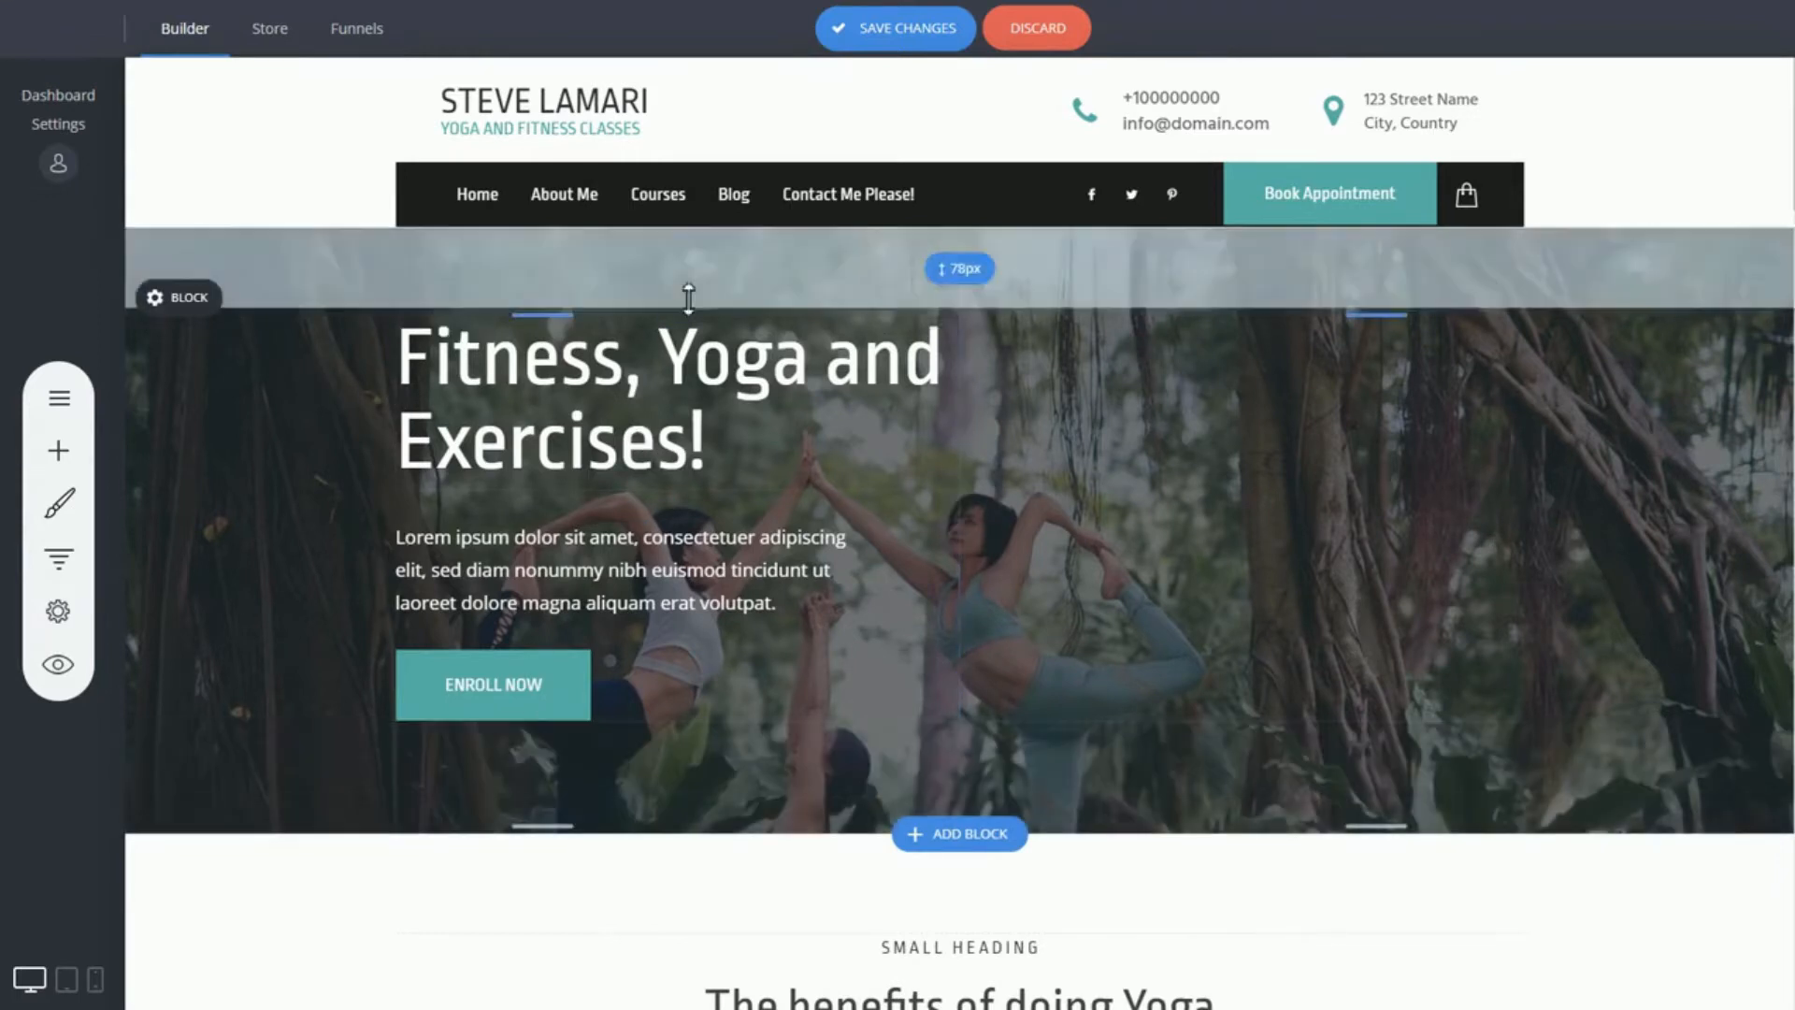
pyautogui.click(182, 299)
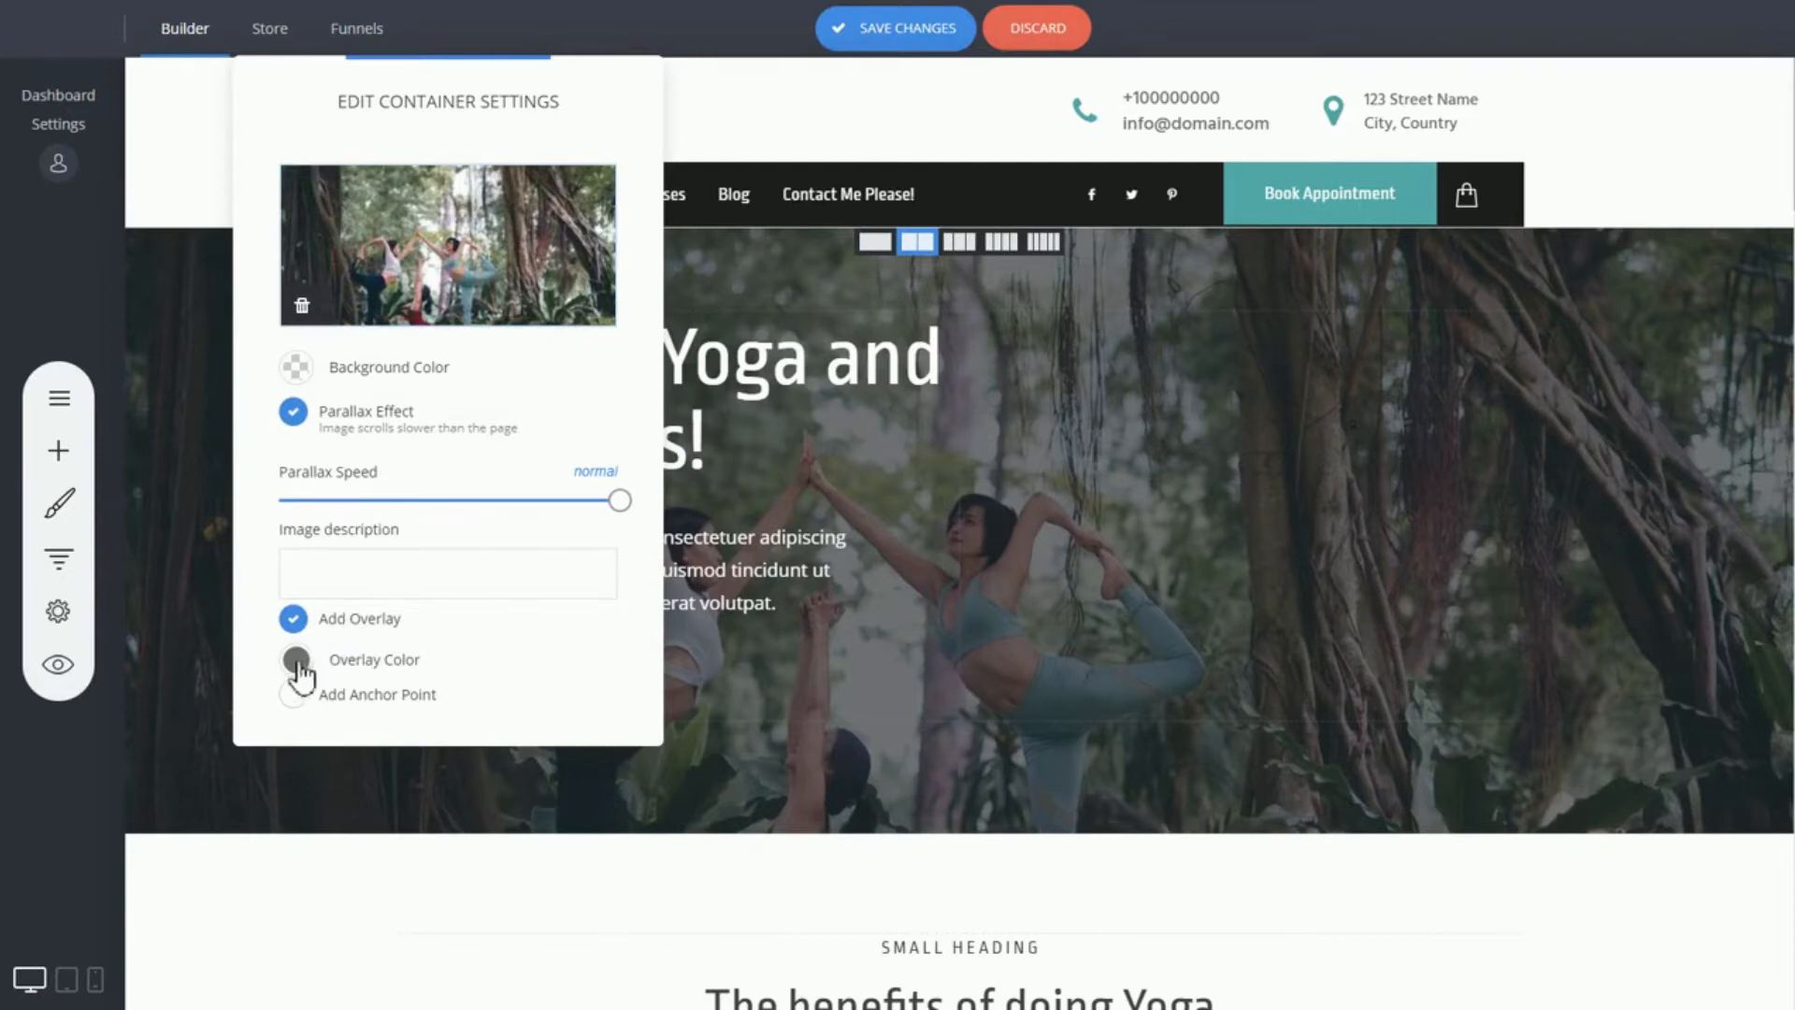
pyautogui.click(295, 621)
pyautogui.click(295, 621)
pyautogui.click(296, 621)
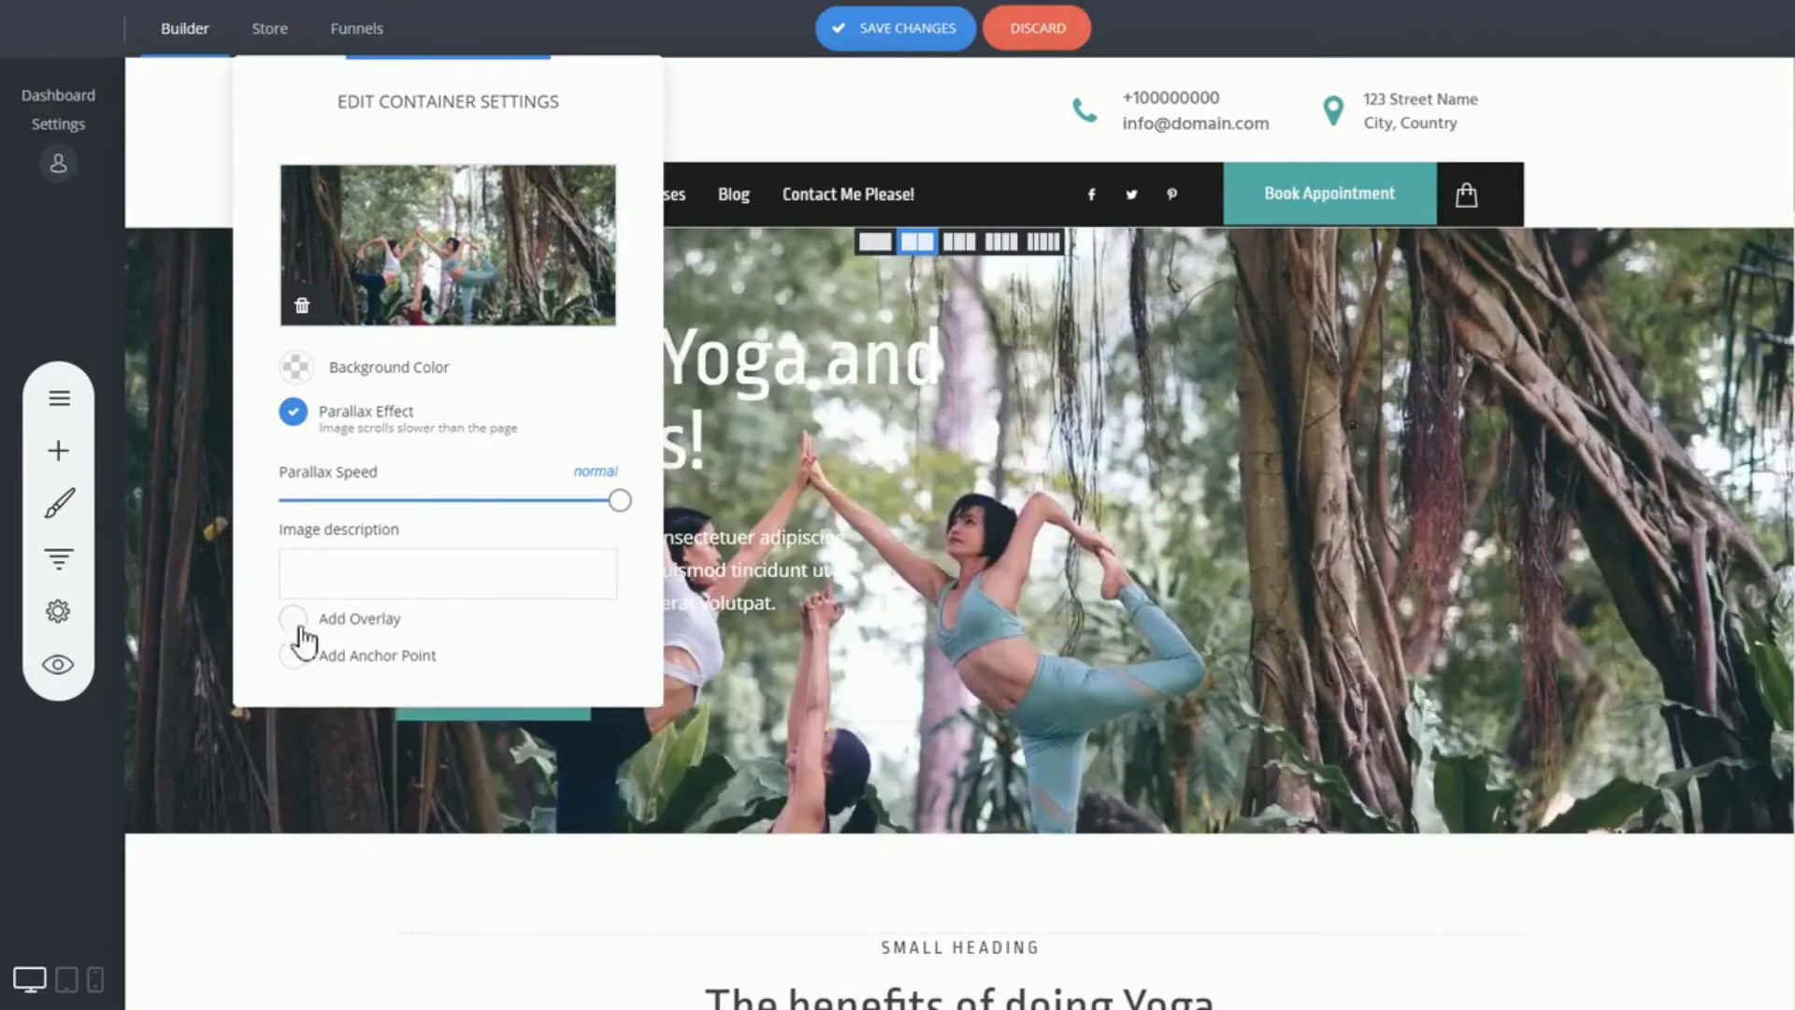
pyautogui.click(354, 626)
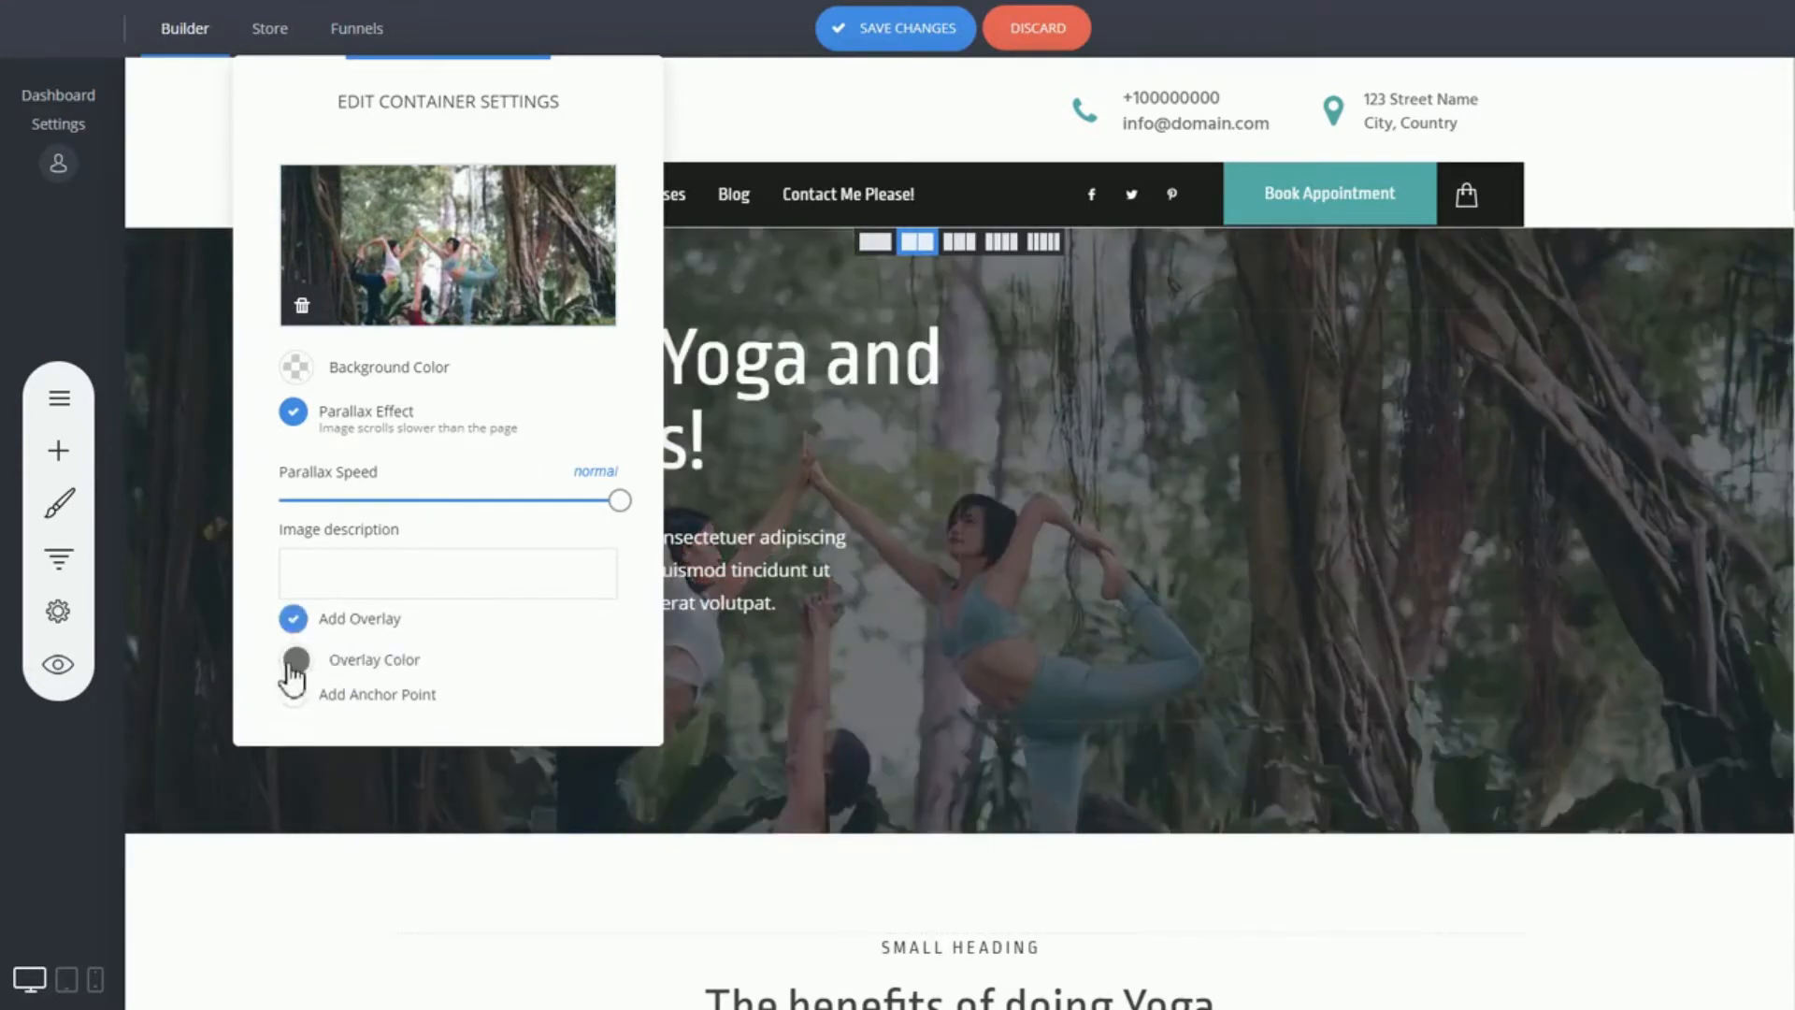
pyautogui.click(297, 661)
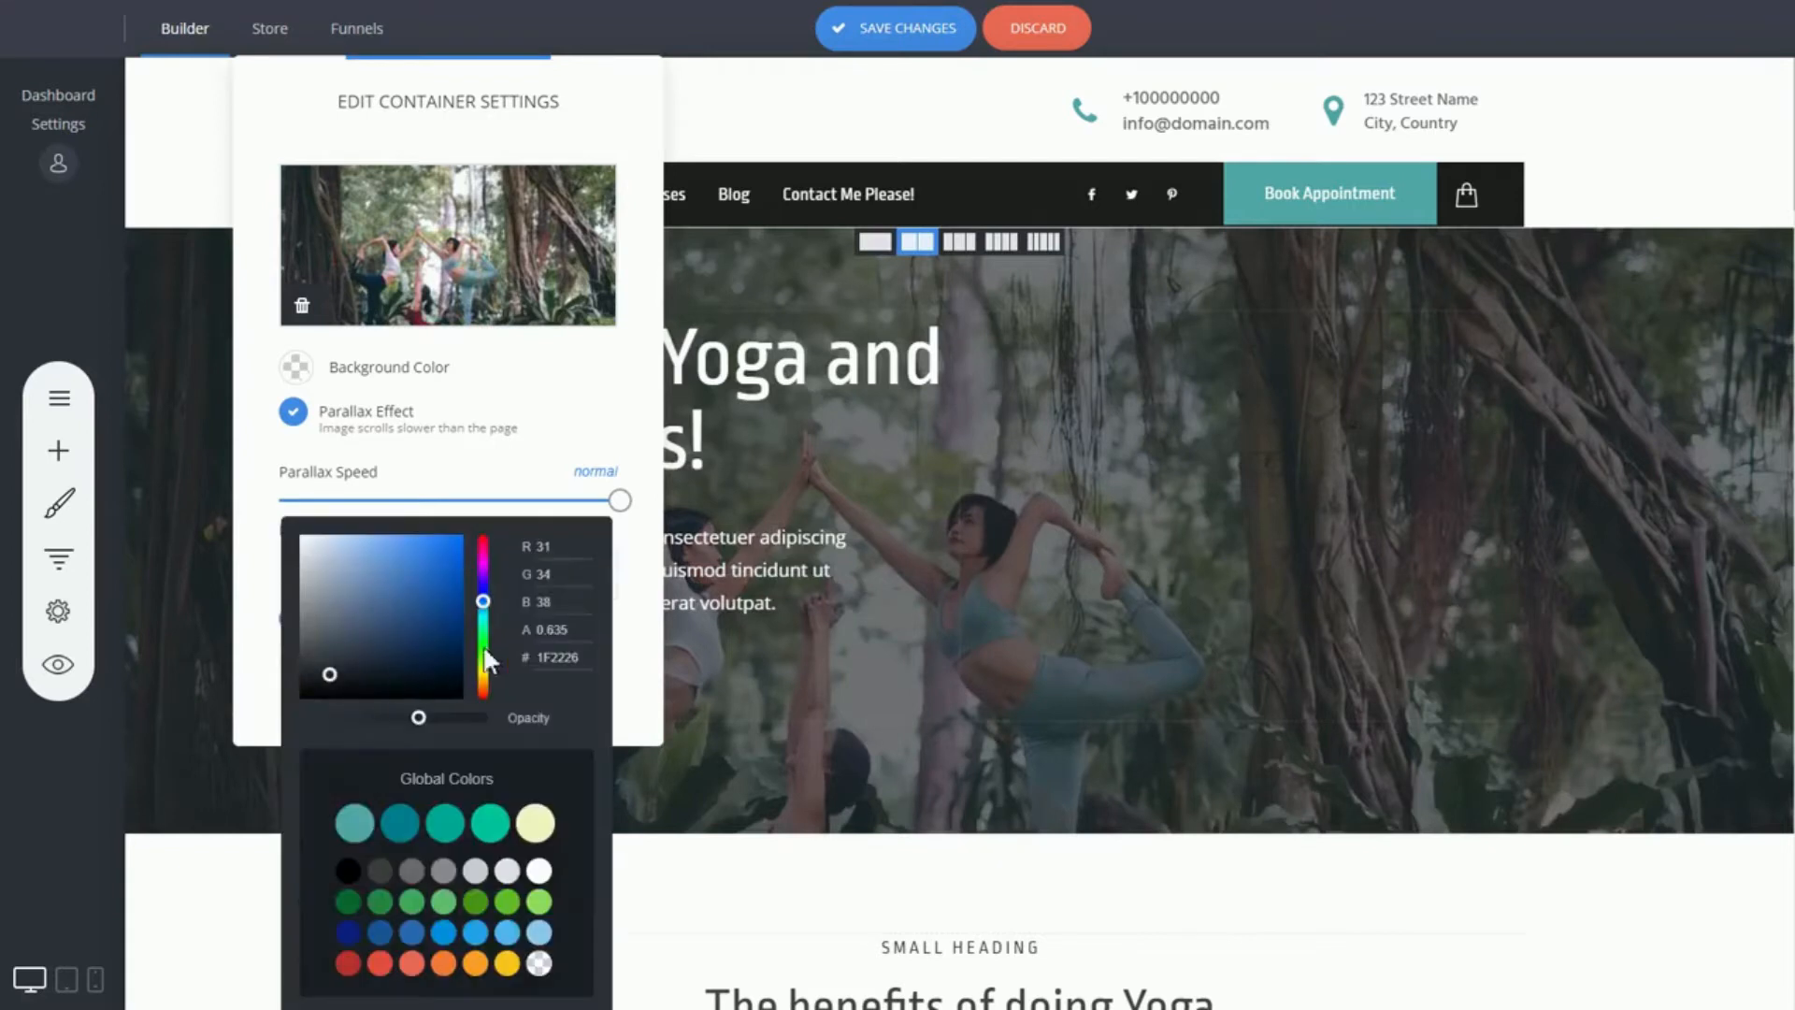
pyautogui.click(654, 589)
pyautogui.click(1507, 518)
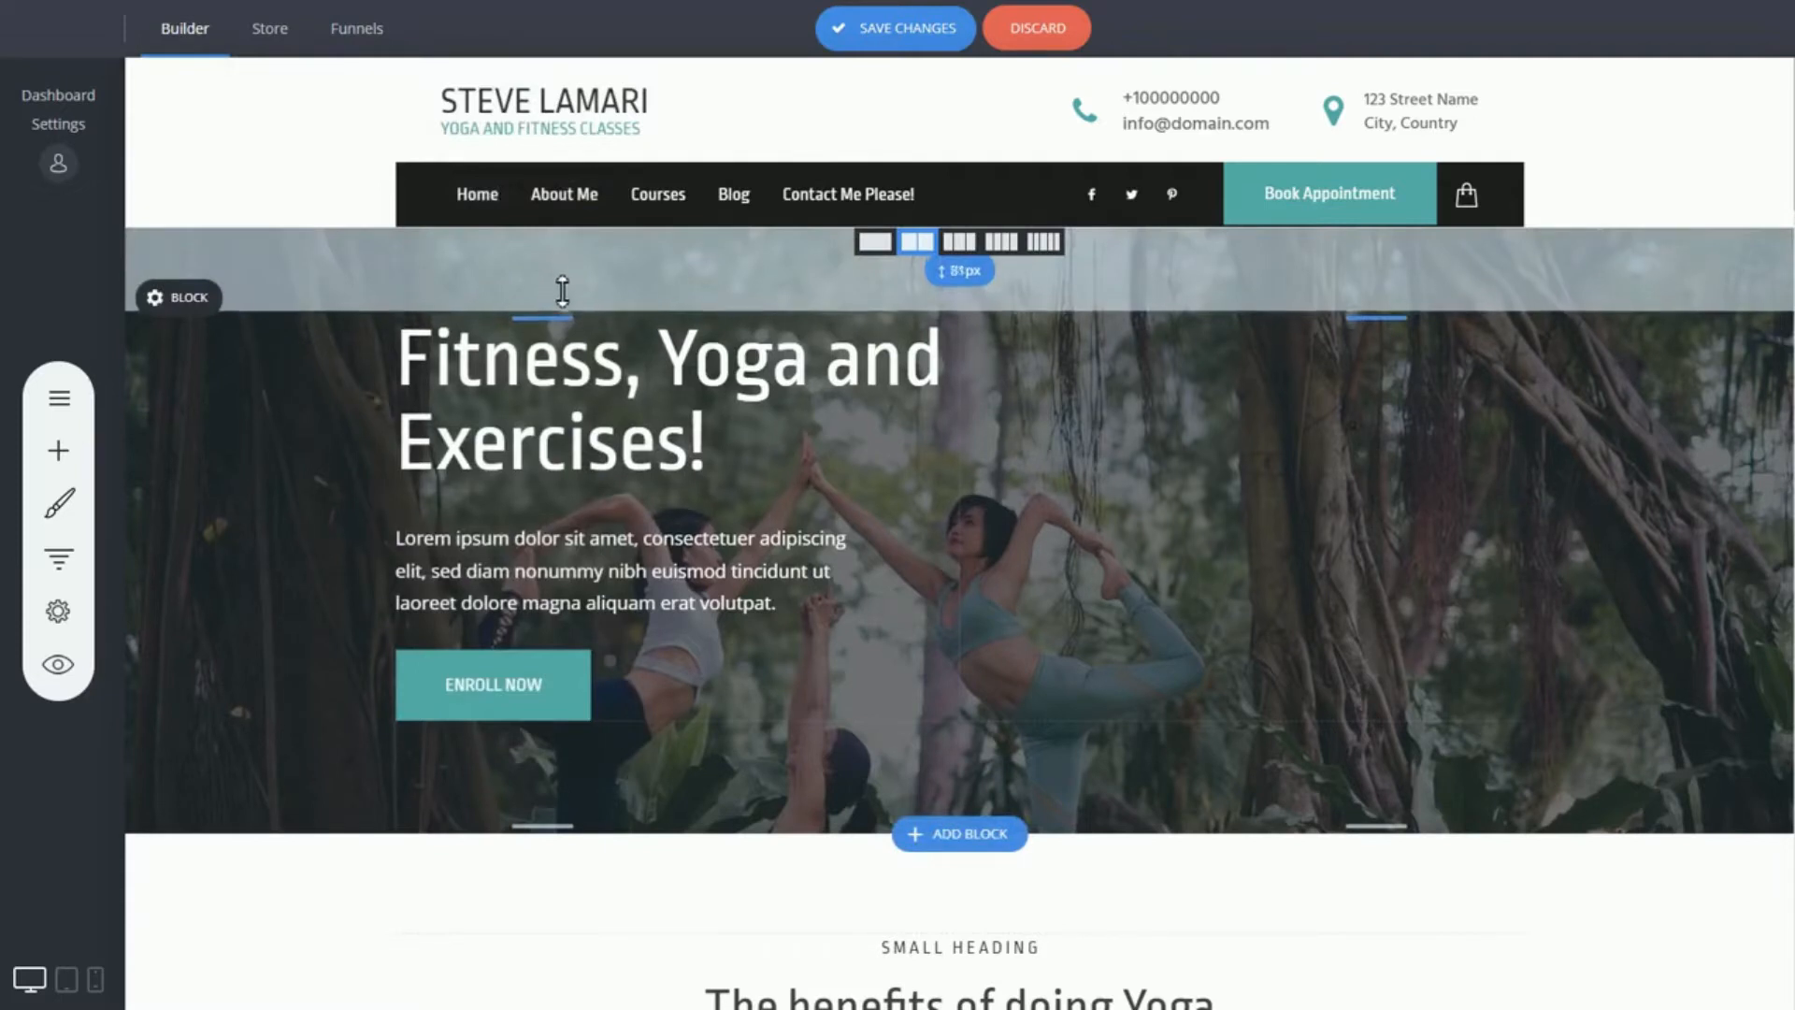
# Step: Adjust the hero block's top padding above the heading and reduce its bottom padding to about 99 px
pyautogui.moveTo(561, 285)
pyautogui.mouseDown()
pyautogui.moveTo(565, 309)
pyautogui.moveTo(568, 272)
pyautogui.mouseUp()
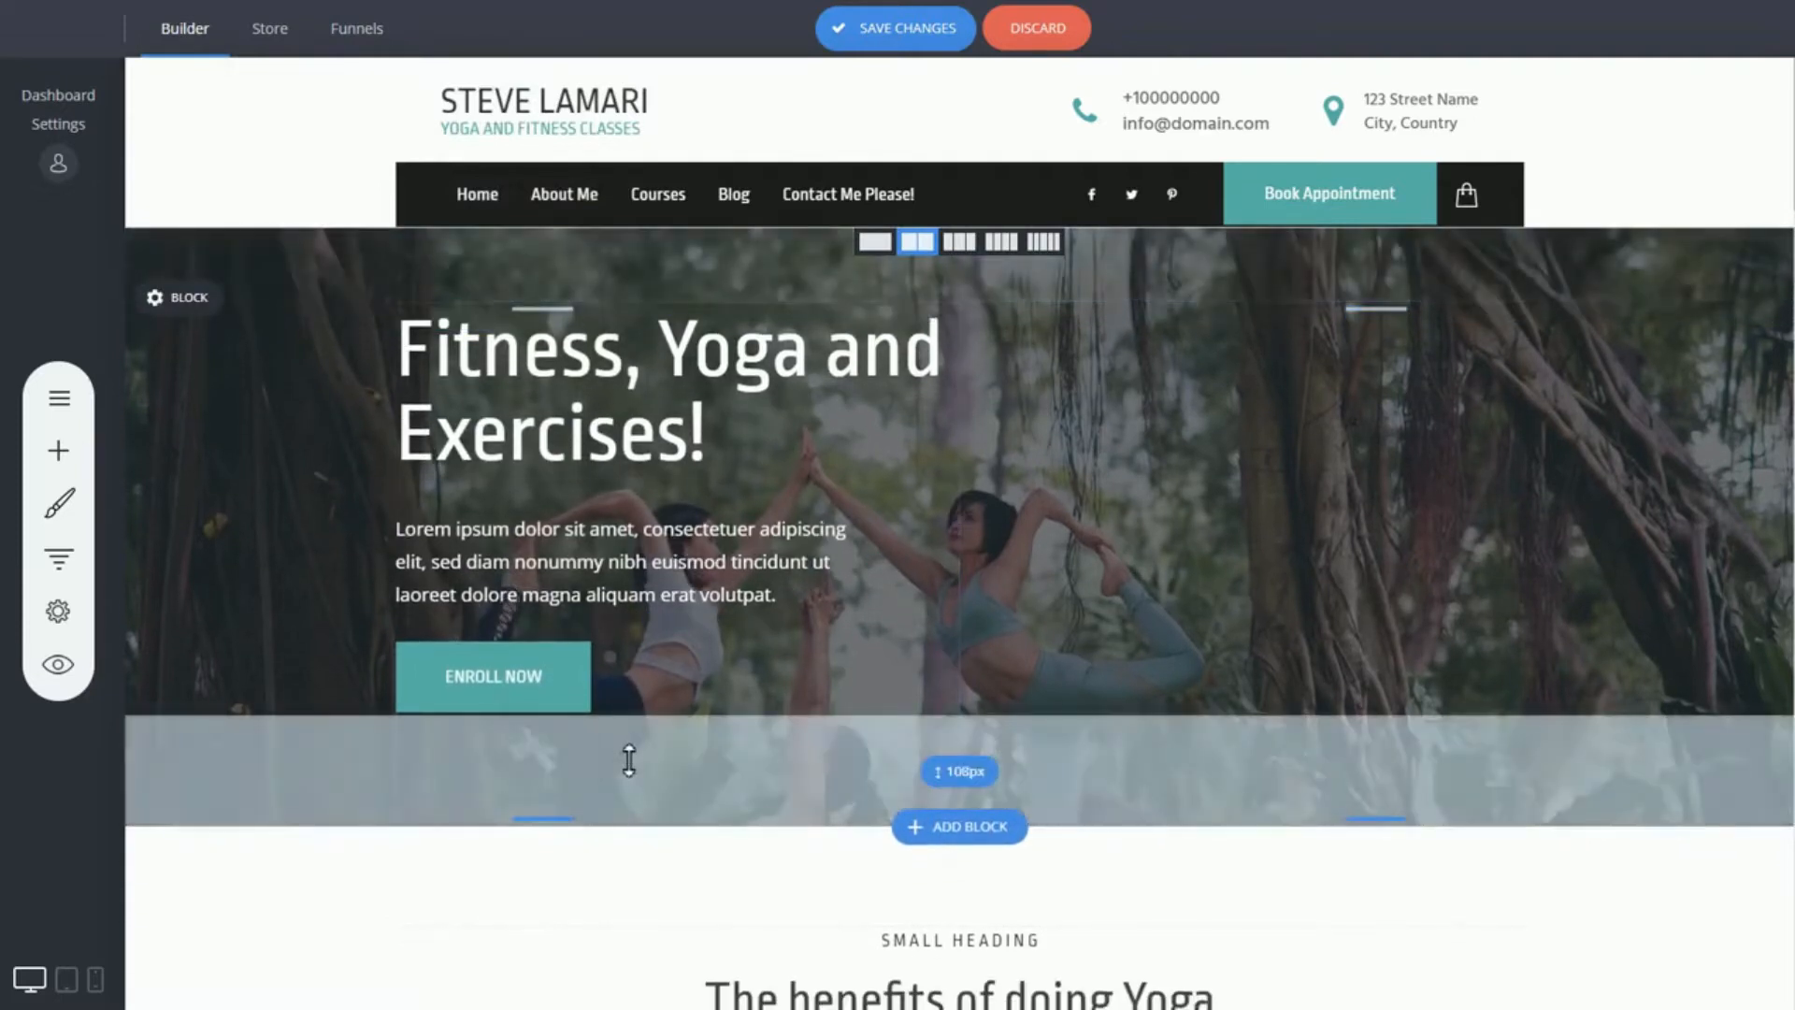
pyautogui.moveTo(626, 757)
pyautogui.mouseDown()
pyautogui.moveTo(625, 782)
pyautogui.moveTo(628, 751)
pyautogui.mouseUp()
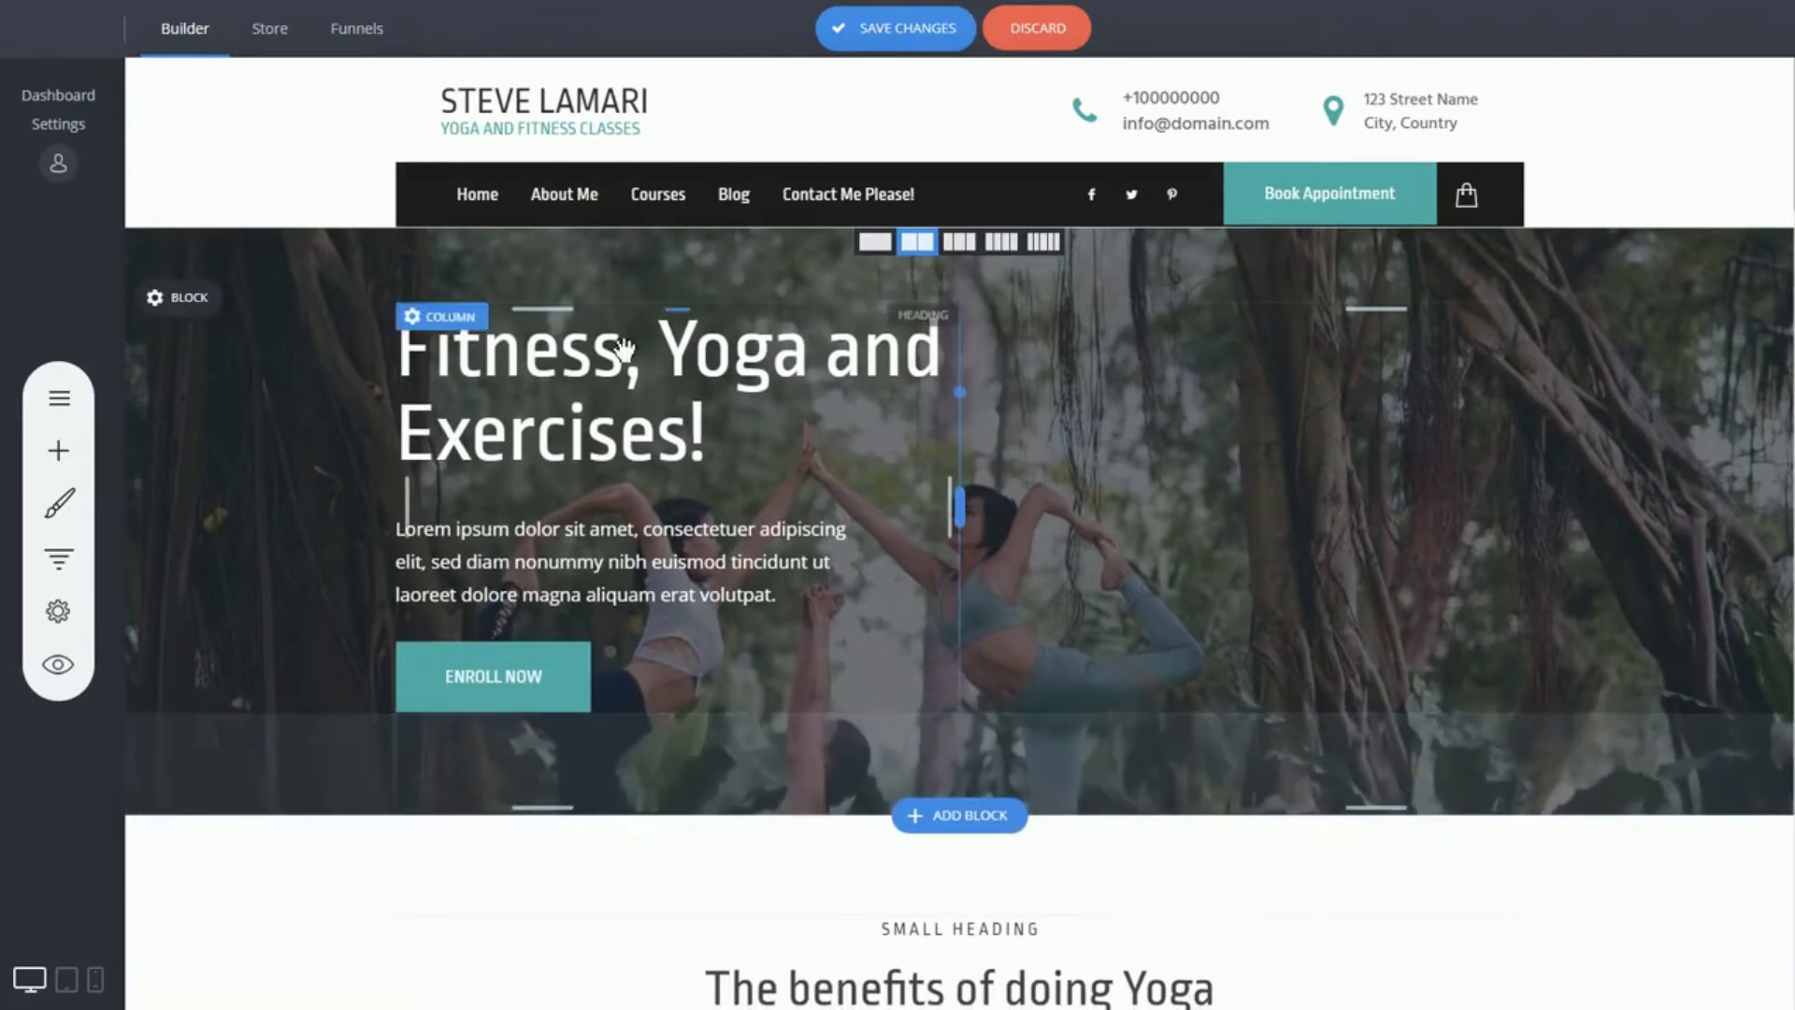
pyautogui.moveTo(629, 289); pyautogui.dragTo(673, 294)
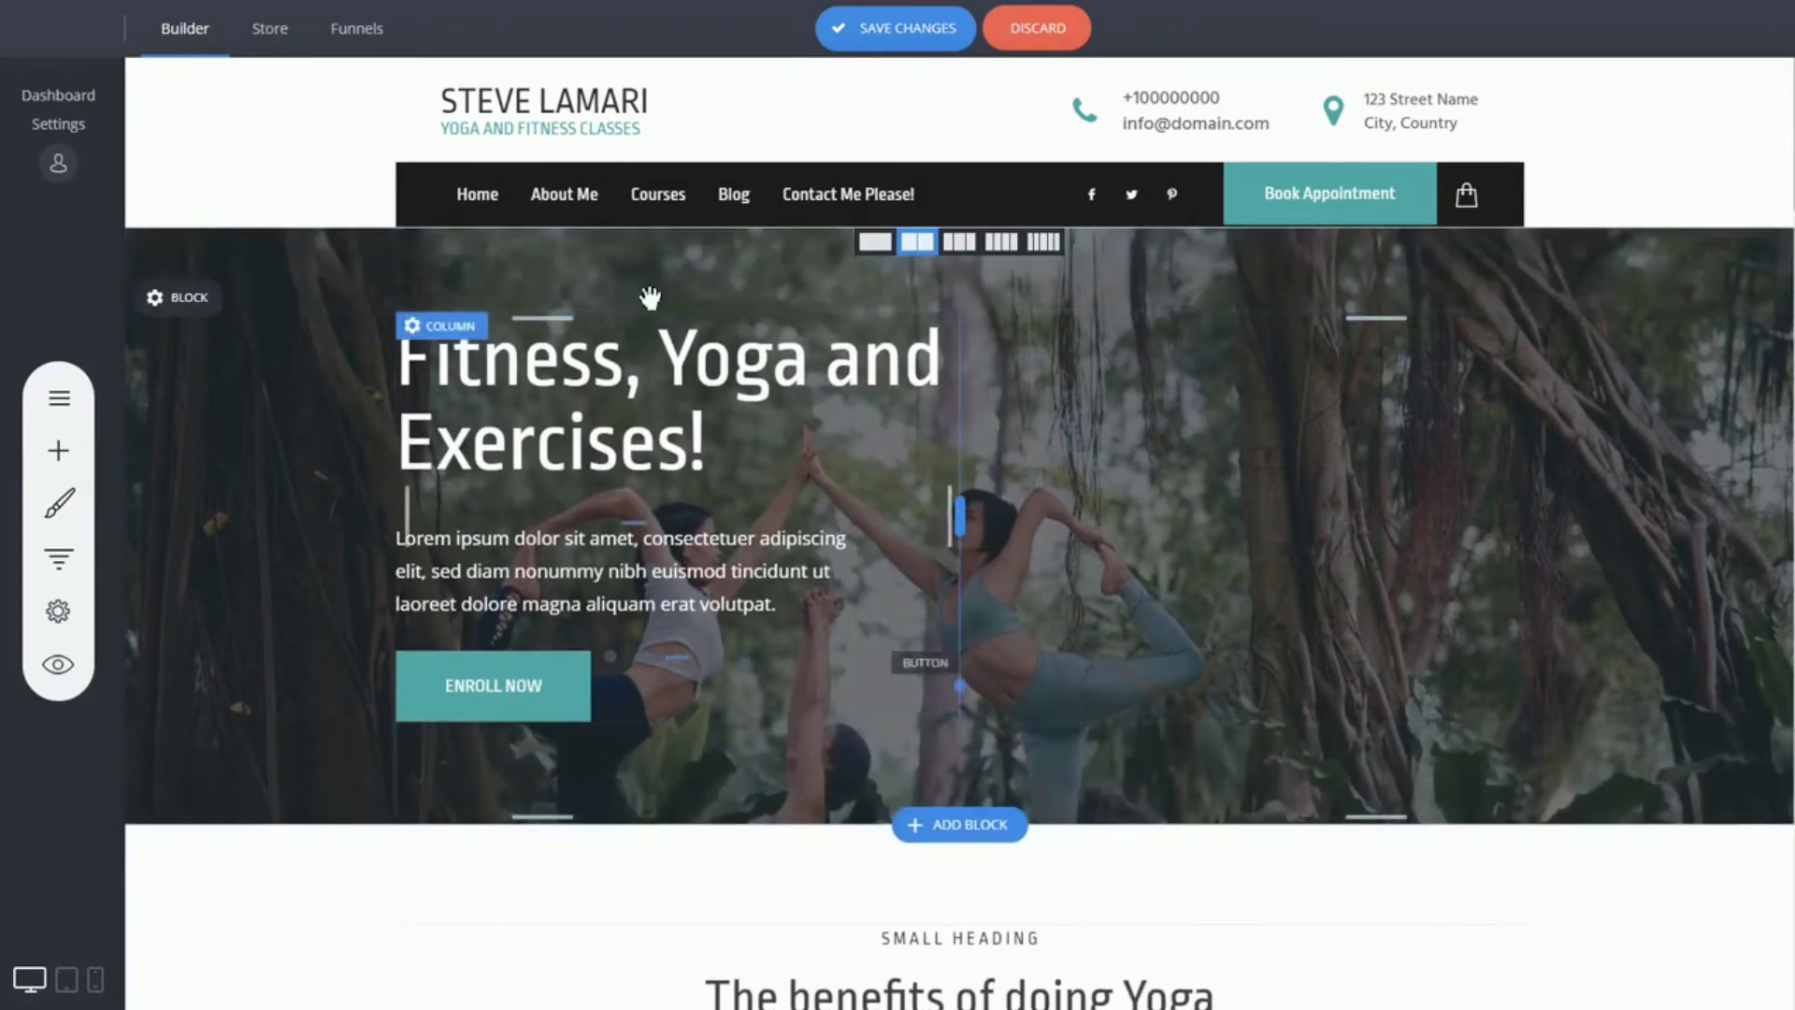
pyautogui.moveTo(571, 249); pyautogui.dragTo(571, 173)
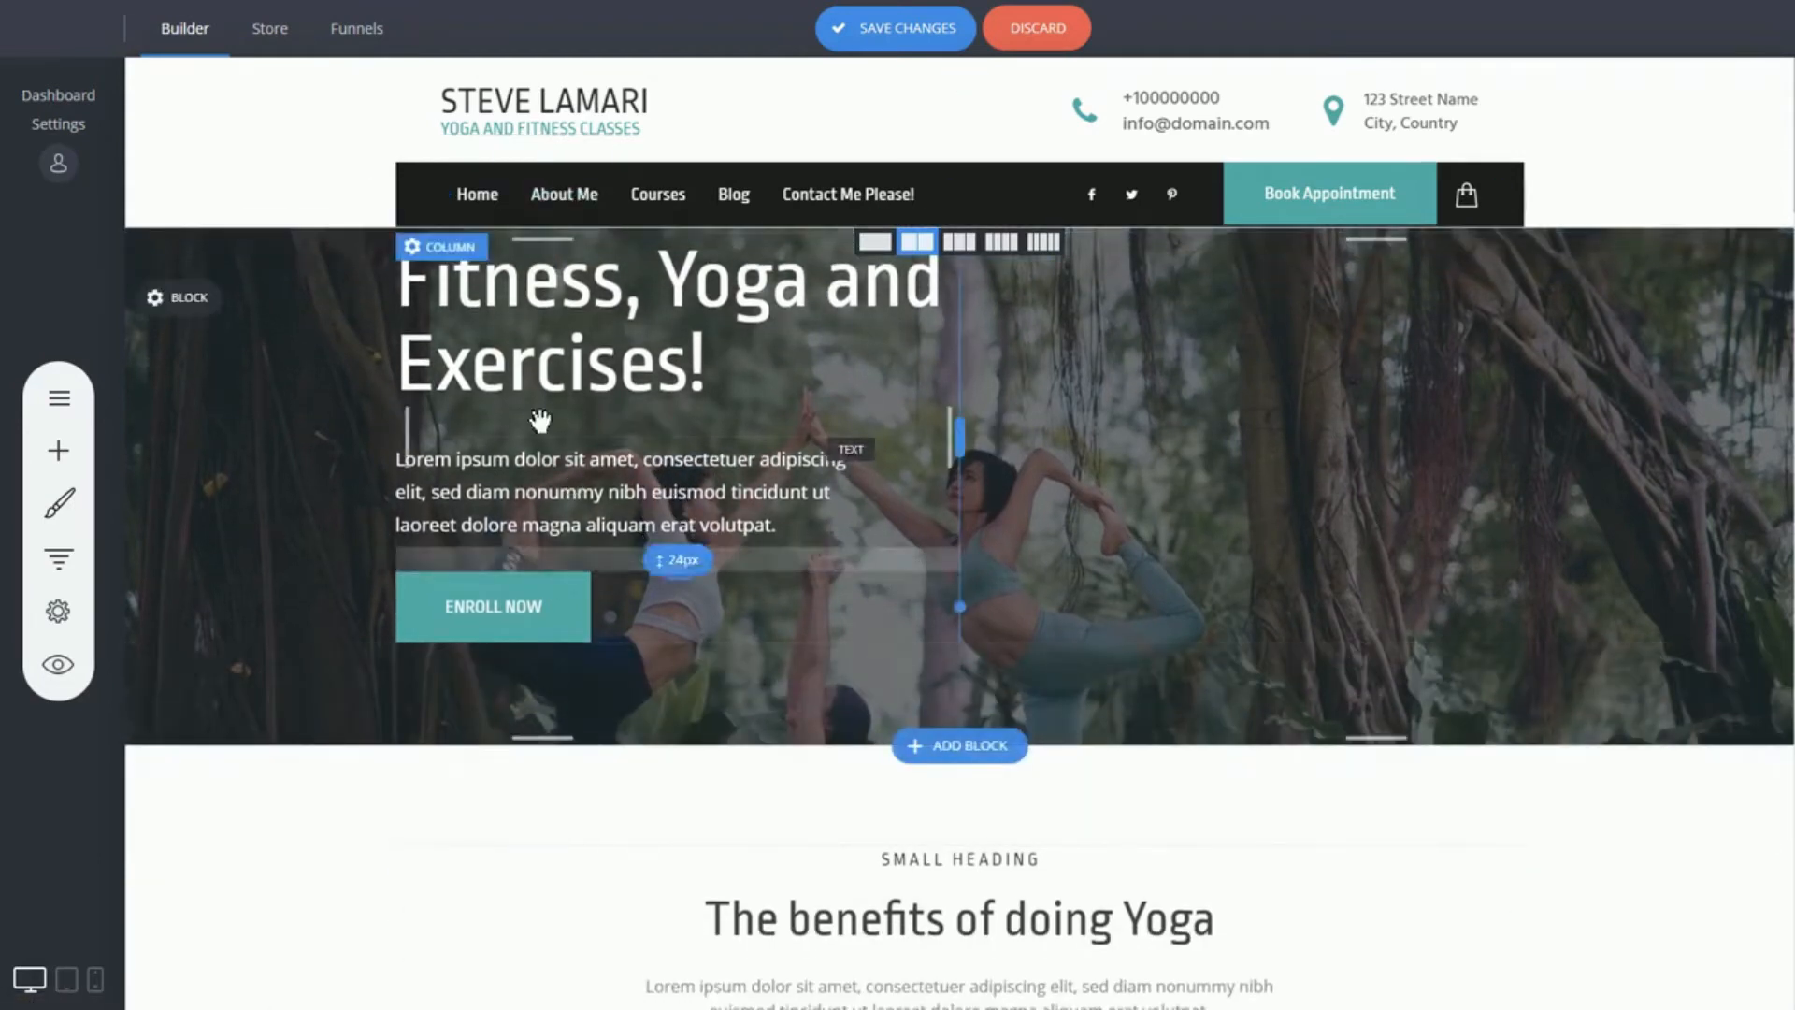
pyautogui.moveTo(580, 242); pyautogui.dragTo(578, 329)
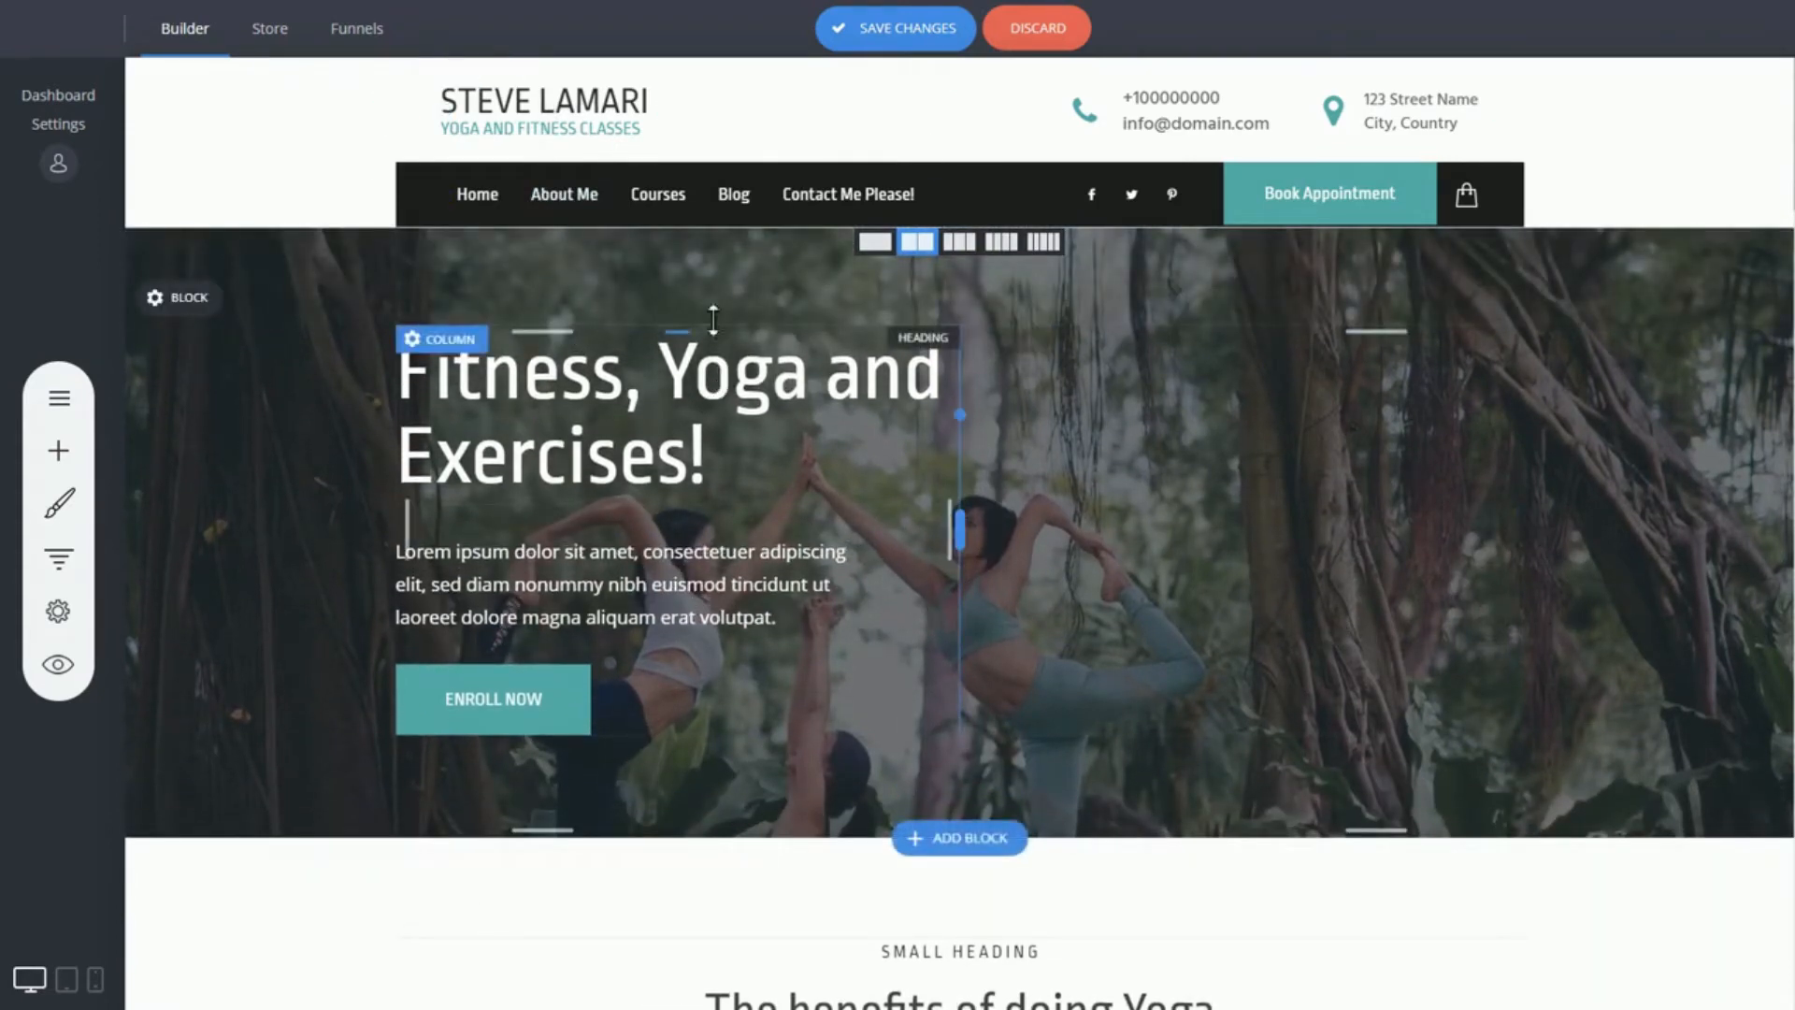
pyautogui.moveTo(710, 296); pyautogui.dragTo(707, 304)
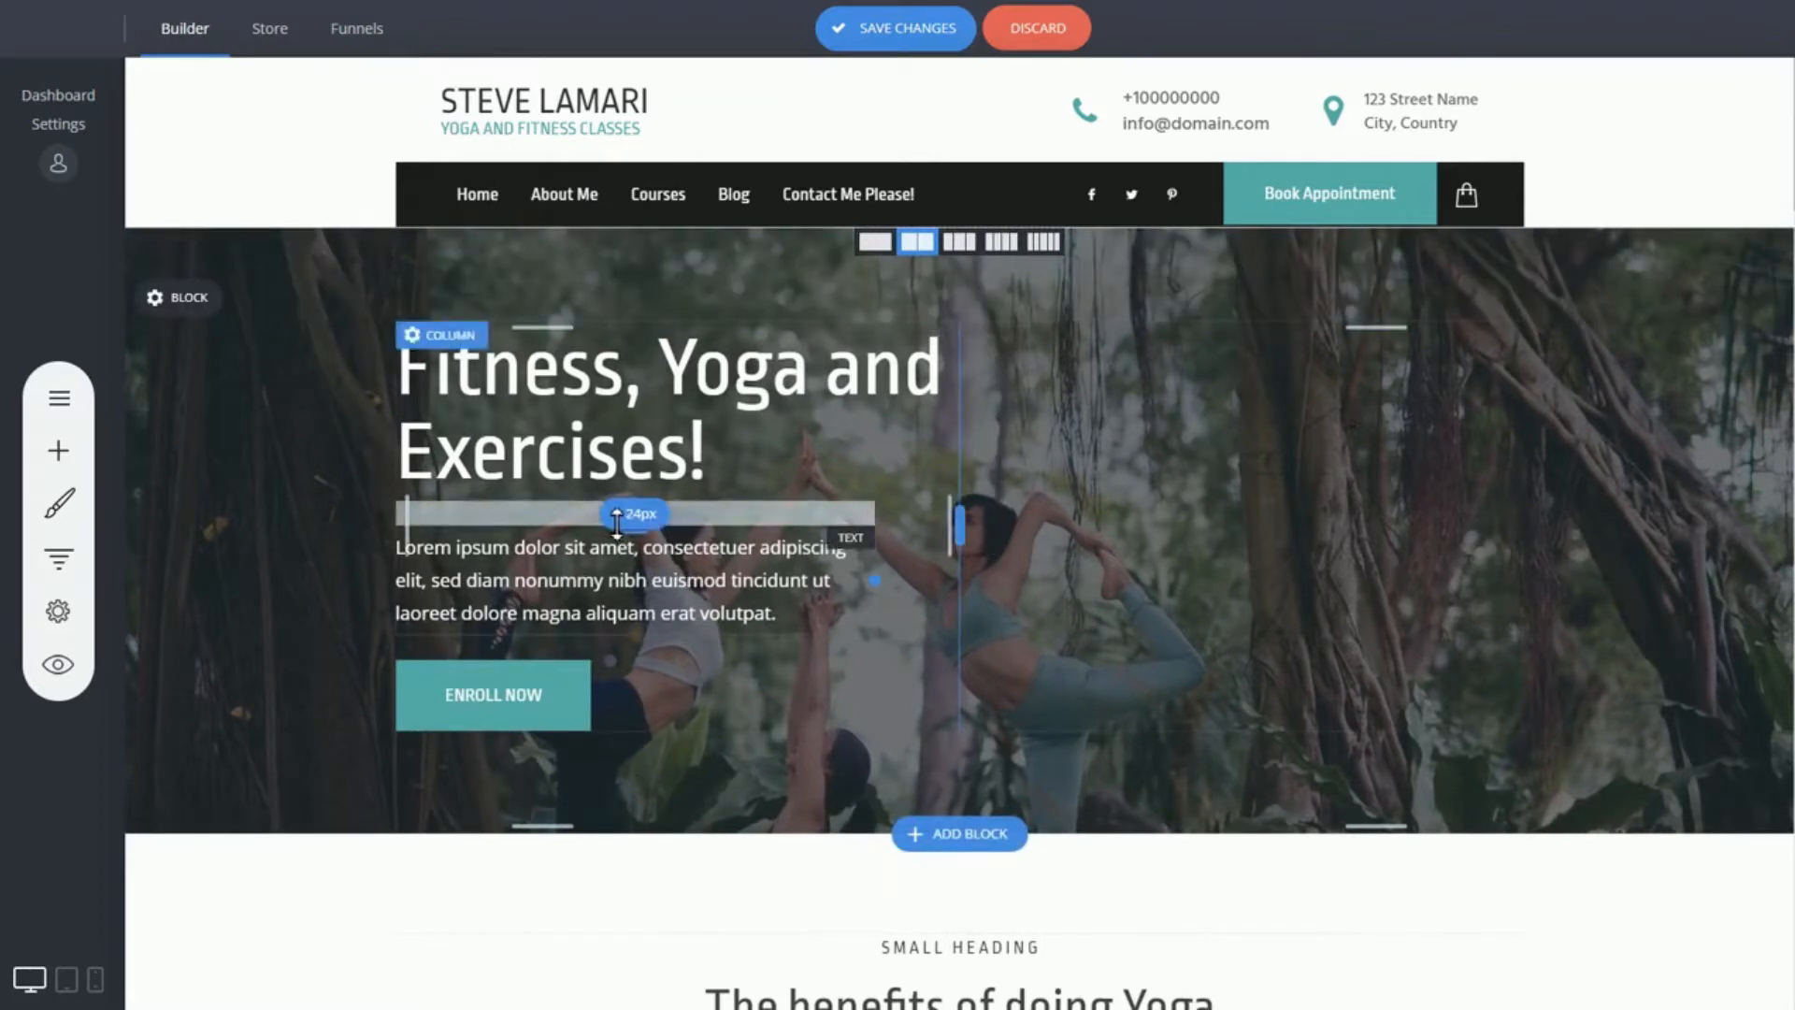
# Step: Reduce the spacing above the hero paragraph to about 16 px and above the Enroll Now button to about 17 px
pyautogui.moveTo(617, 521)
pyautogui.mouseDown()
pyautogui.moveTo(613, 497)
pyautogui.moveTo(597, 526)
pyautogui.moveTo(645, 537)
pyautogui.moveTo(586, 514)
pyautogui.mouseUp()
pyautogui.moveTo(578, 645); pyautogui.dragTo(576, 622)
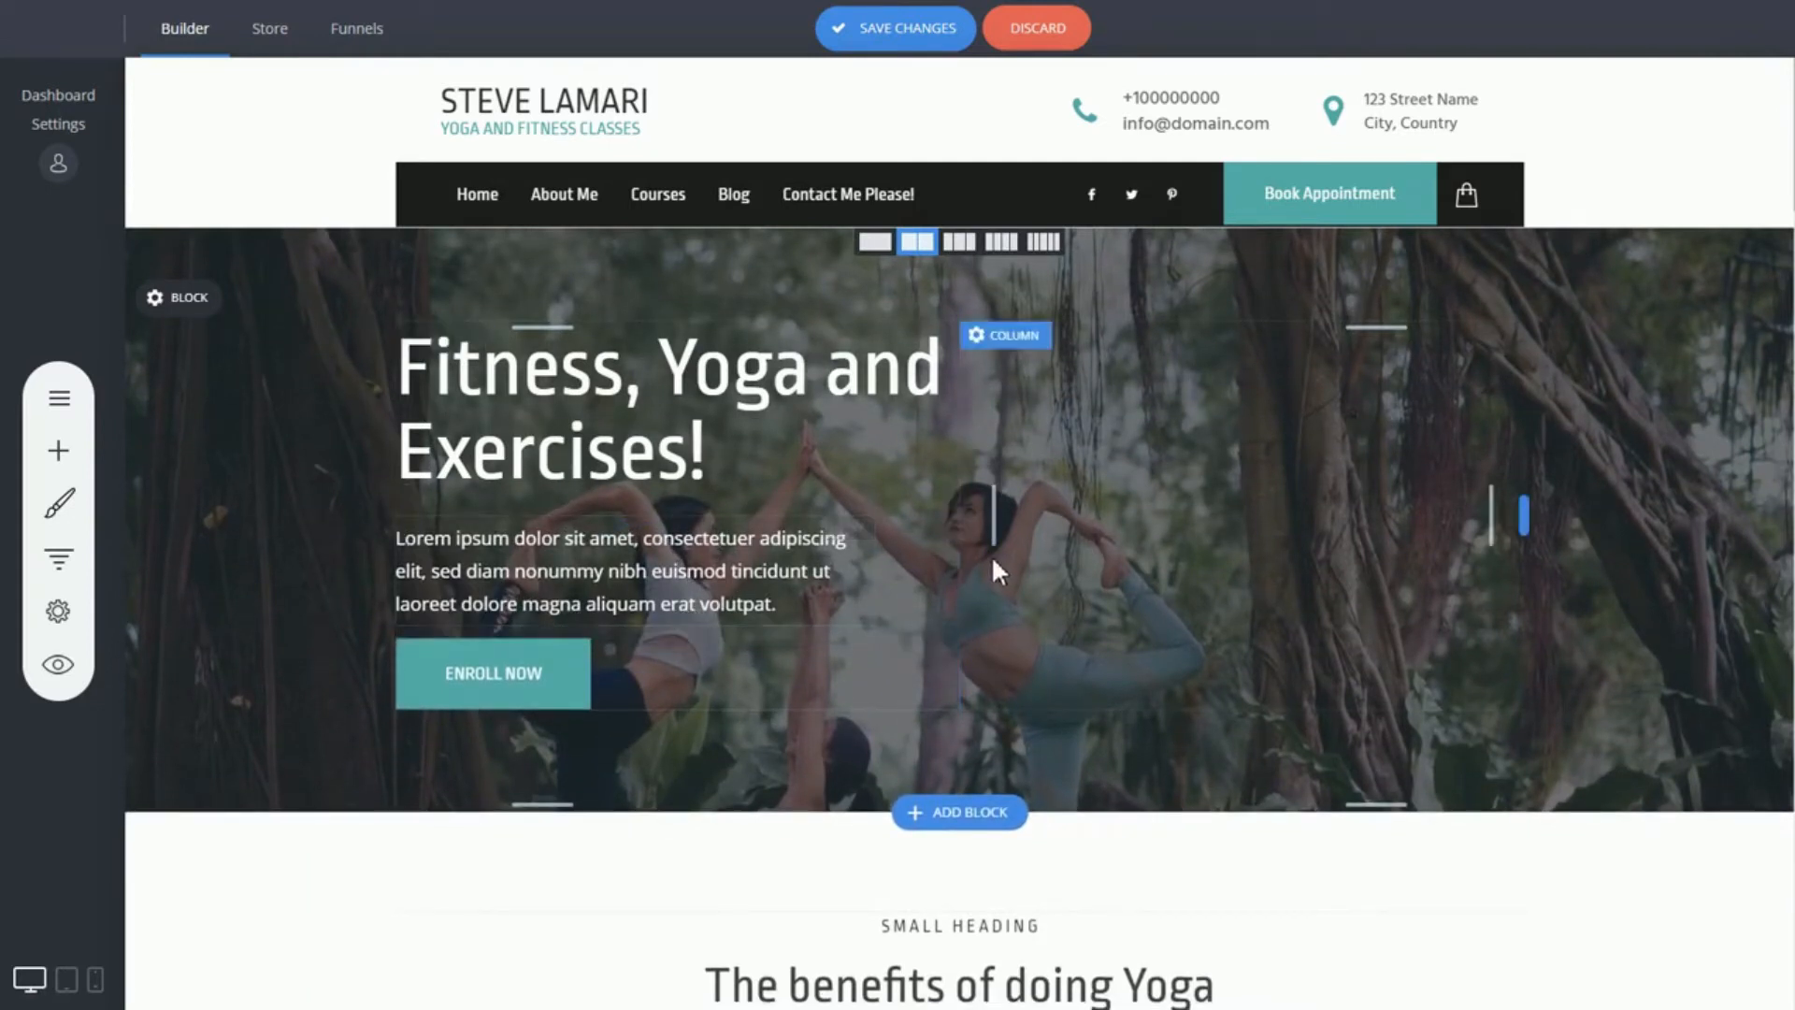
pyautogui.moveTo(628, 629); pyautogui.dragTo(627, 637)
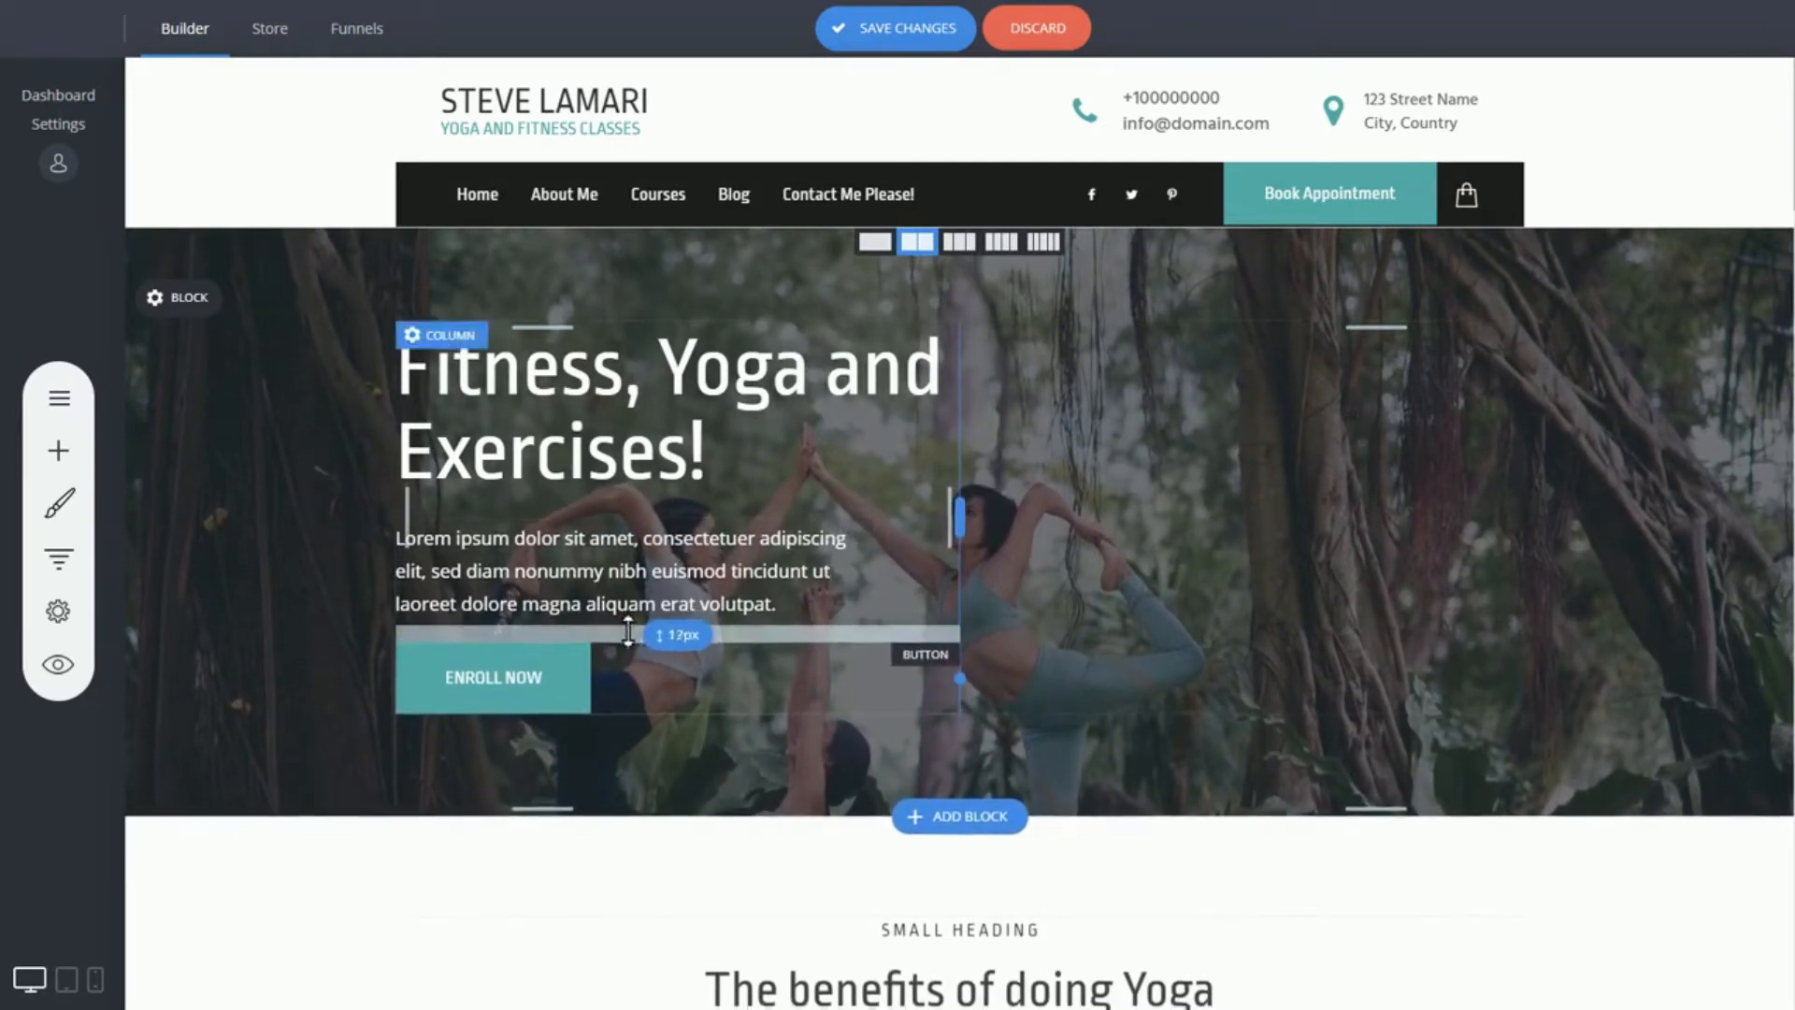
# Step: Give the hero's text column a dark navy background colour, 07101D, at about 0.77 opacity
pyautogui.scroll(-3, 1204, 586)
pyautogui.scroll(3, 1228, 572)
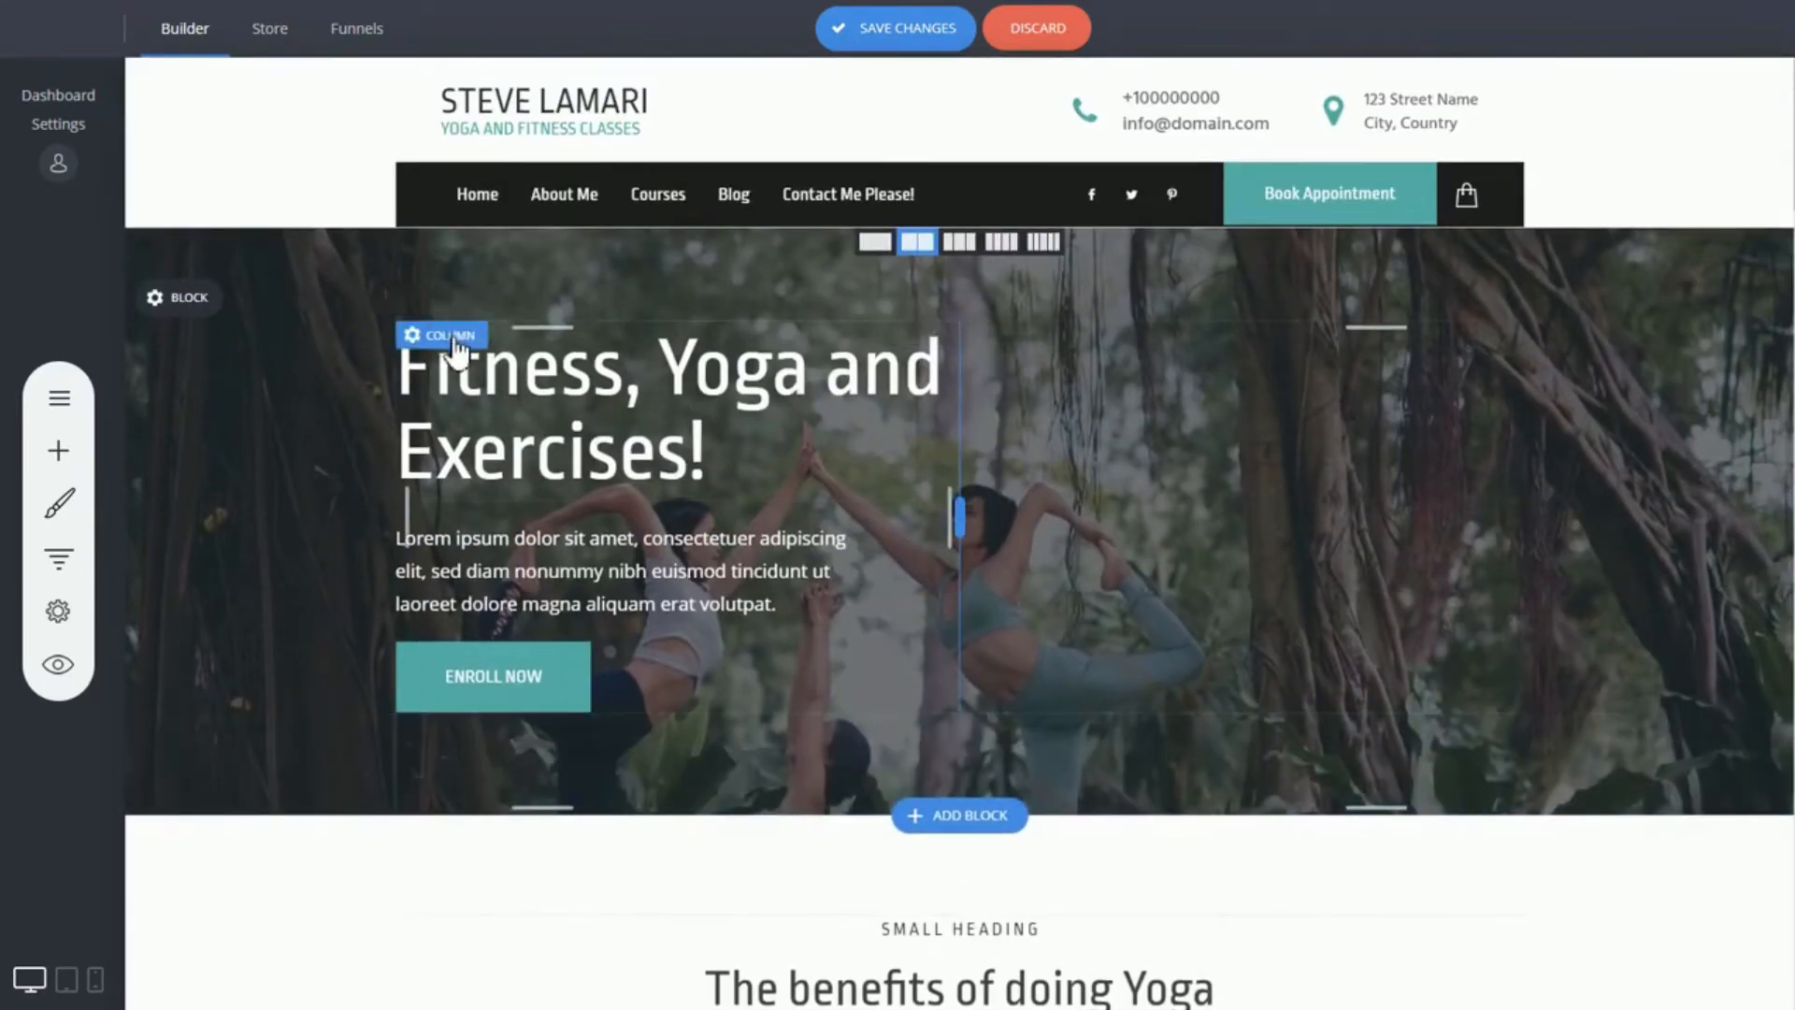
pyautogui.scroll(-10, 1291, 591)
pyautogui.scroll(-2, 1299, 587)
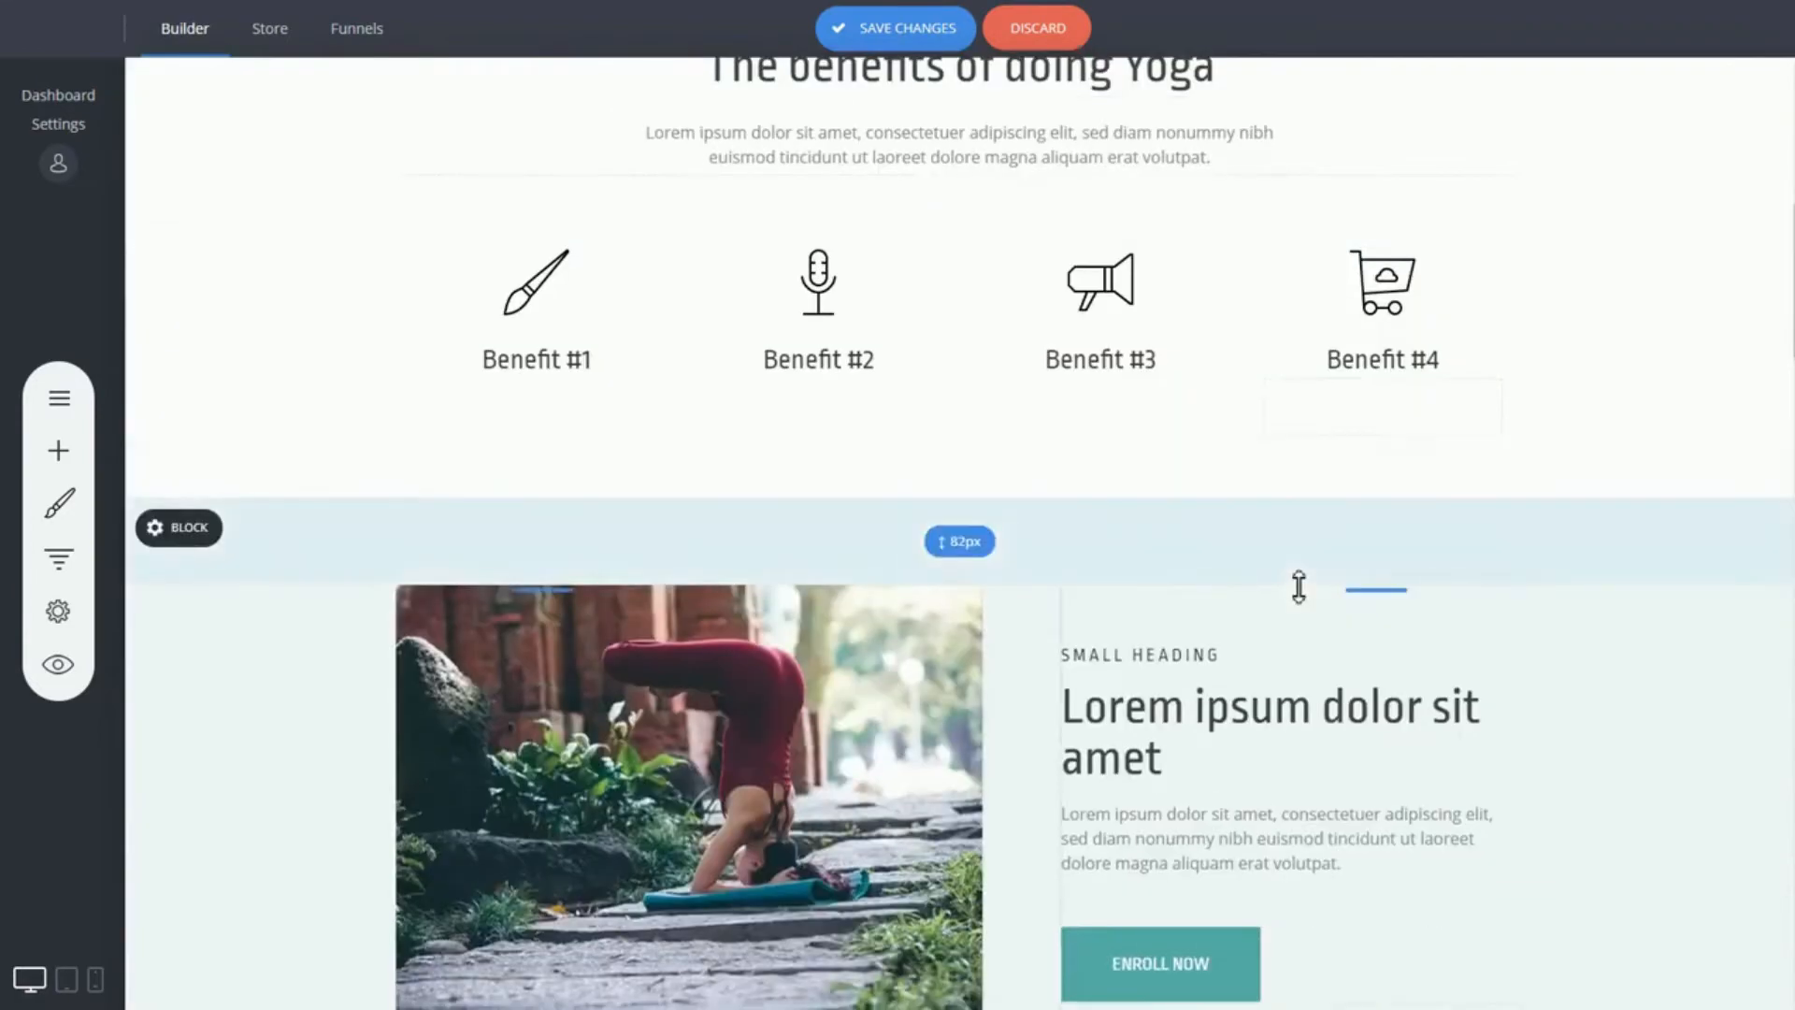
pyautogui.scroll(-6, 1627, 585)
pyautogui.scroll(14, 1655, 593)
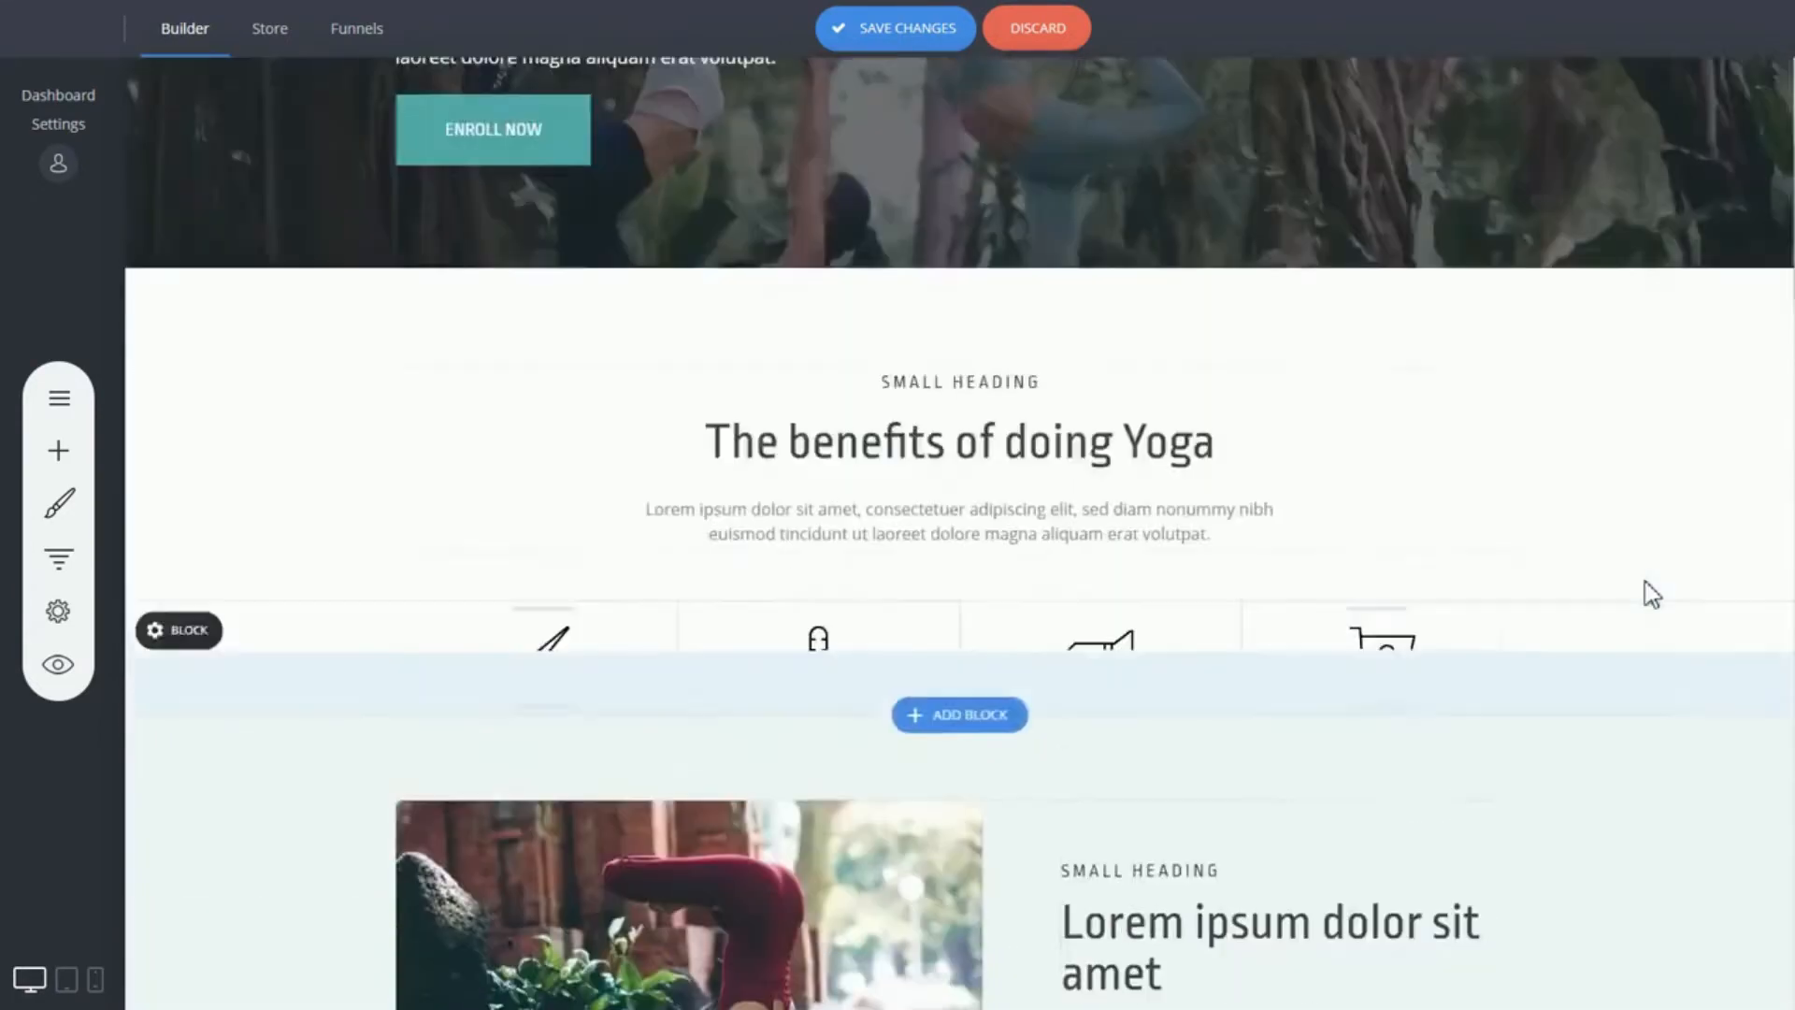
pyautogui.scroll(4, 935, 608)
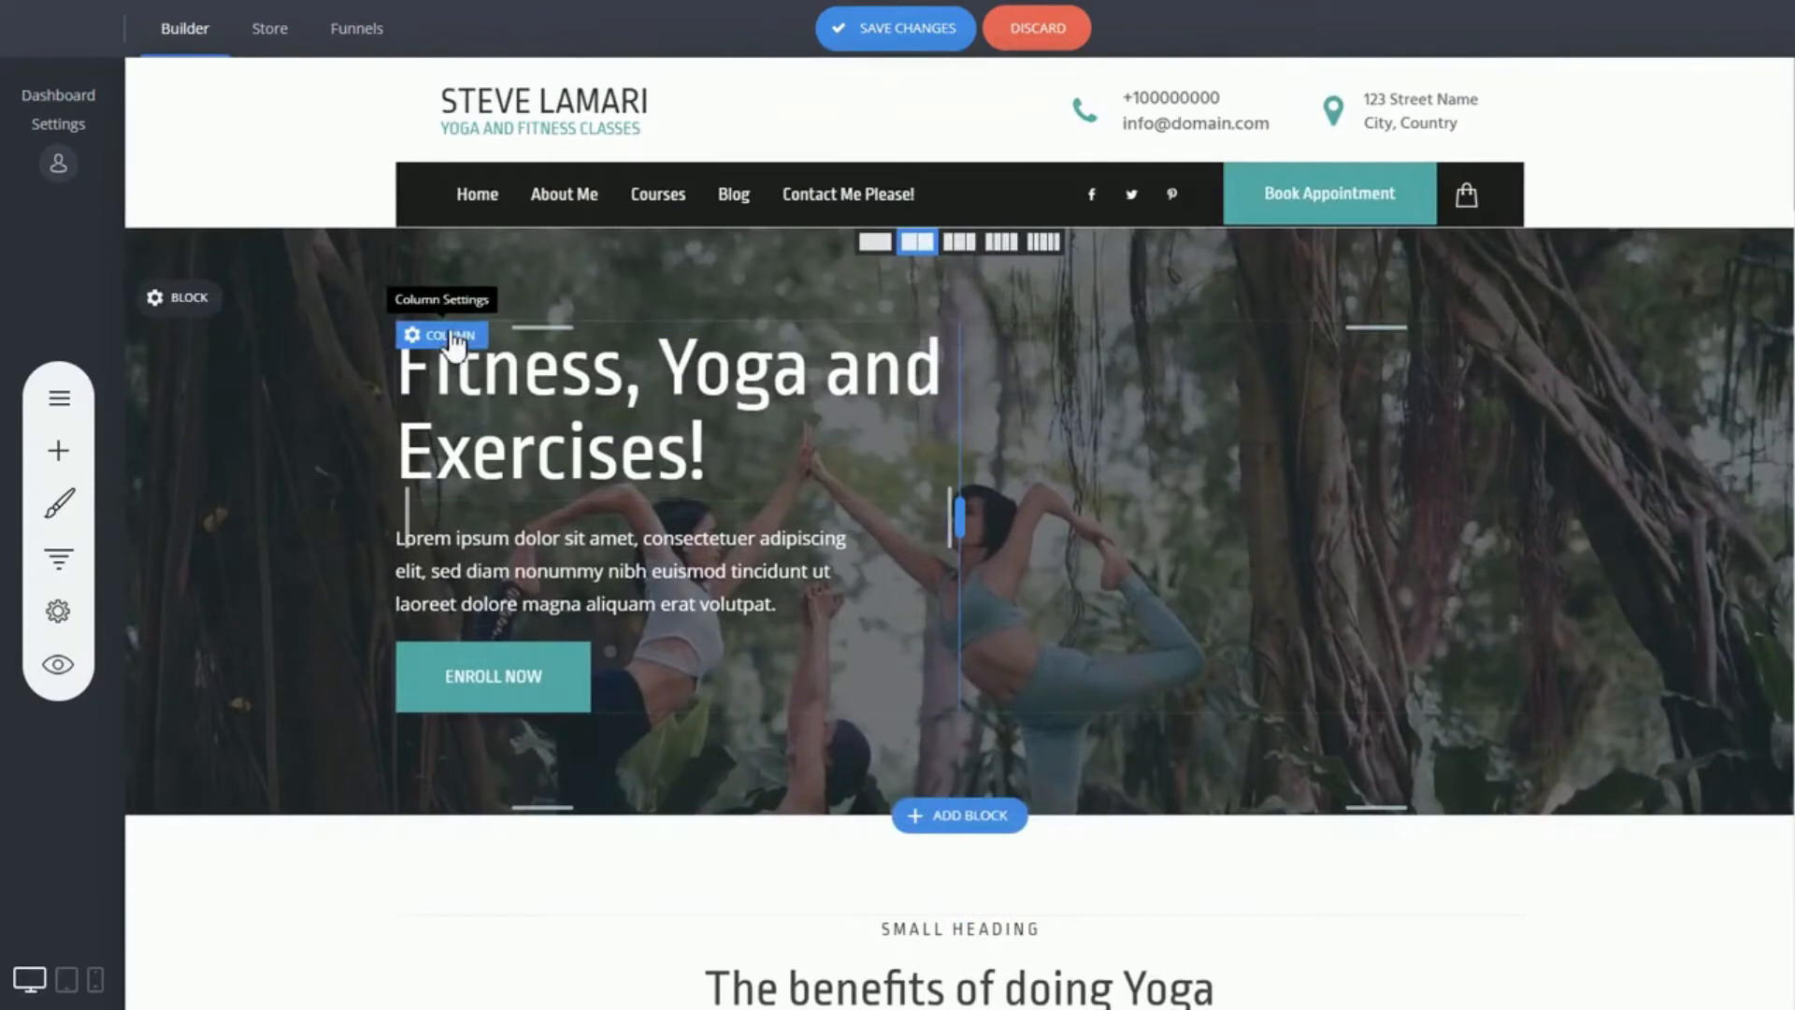
pyautogui.click(458, 337)
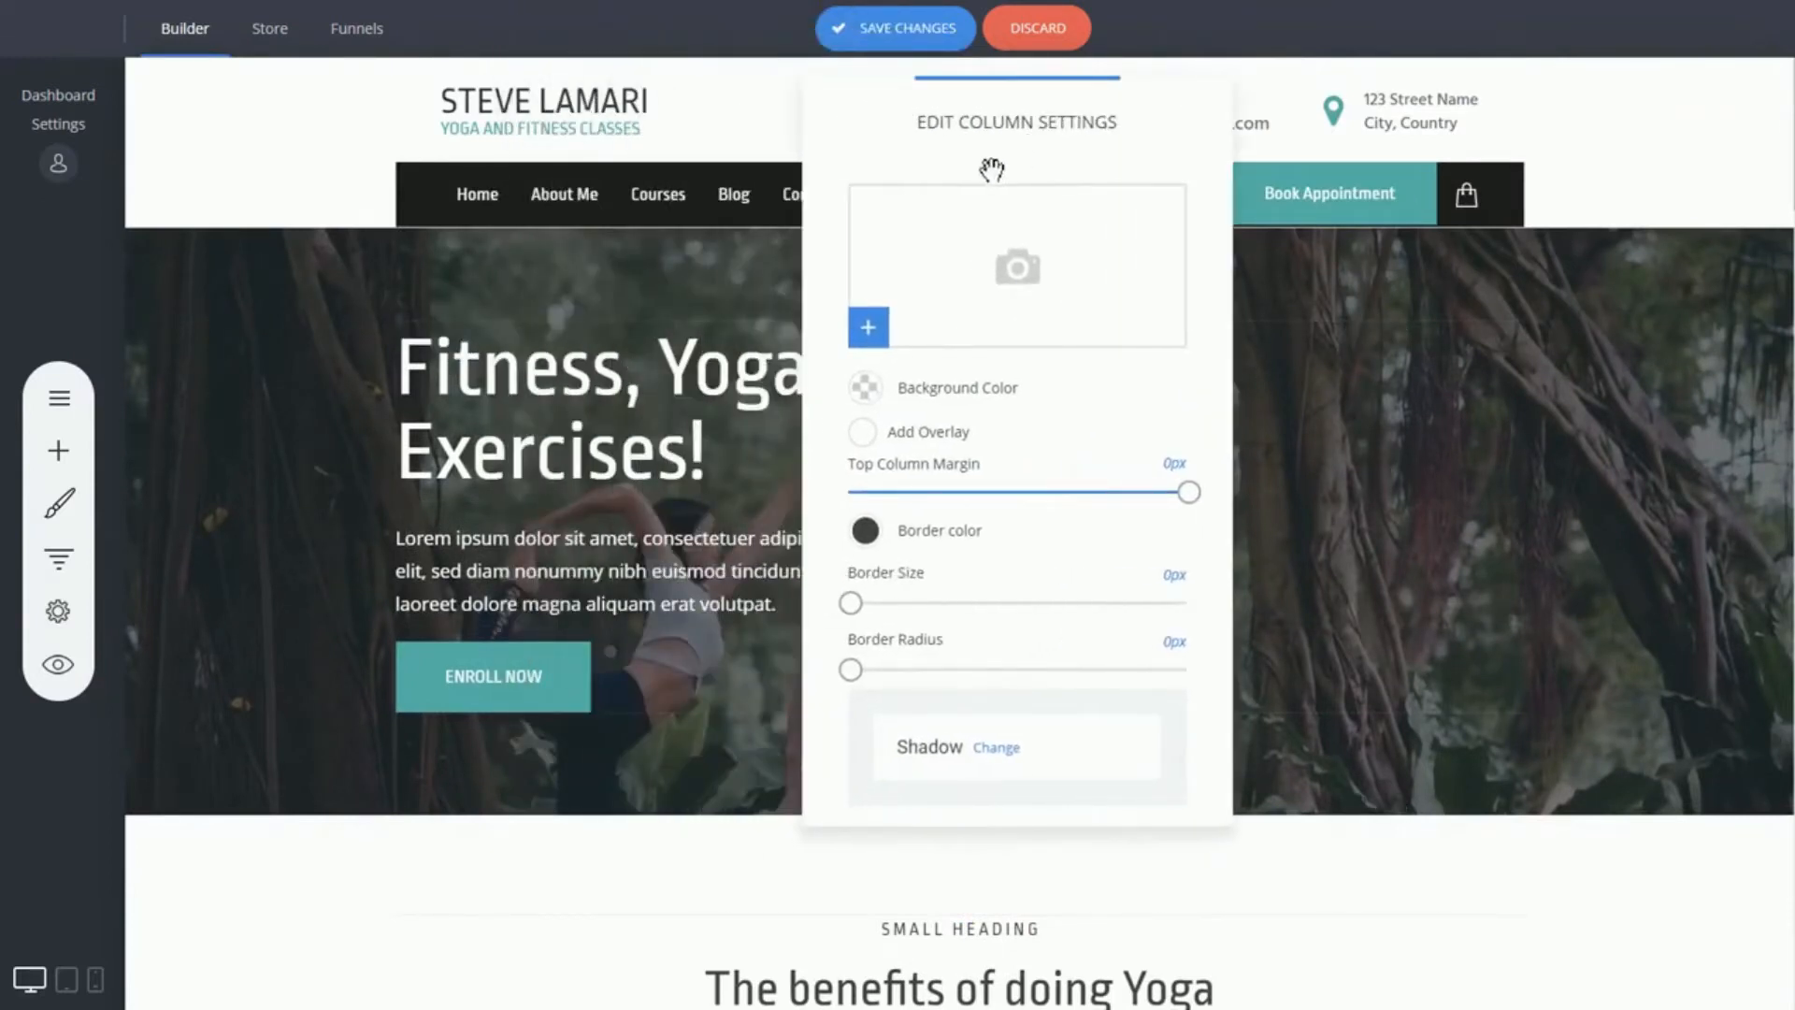
pyautogui.click(866, 388)
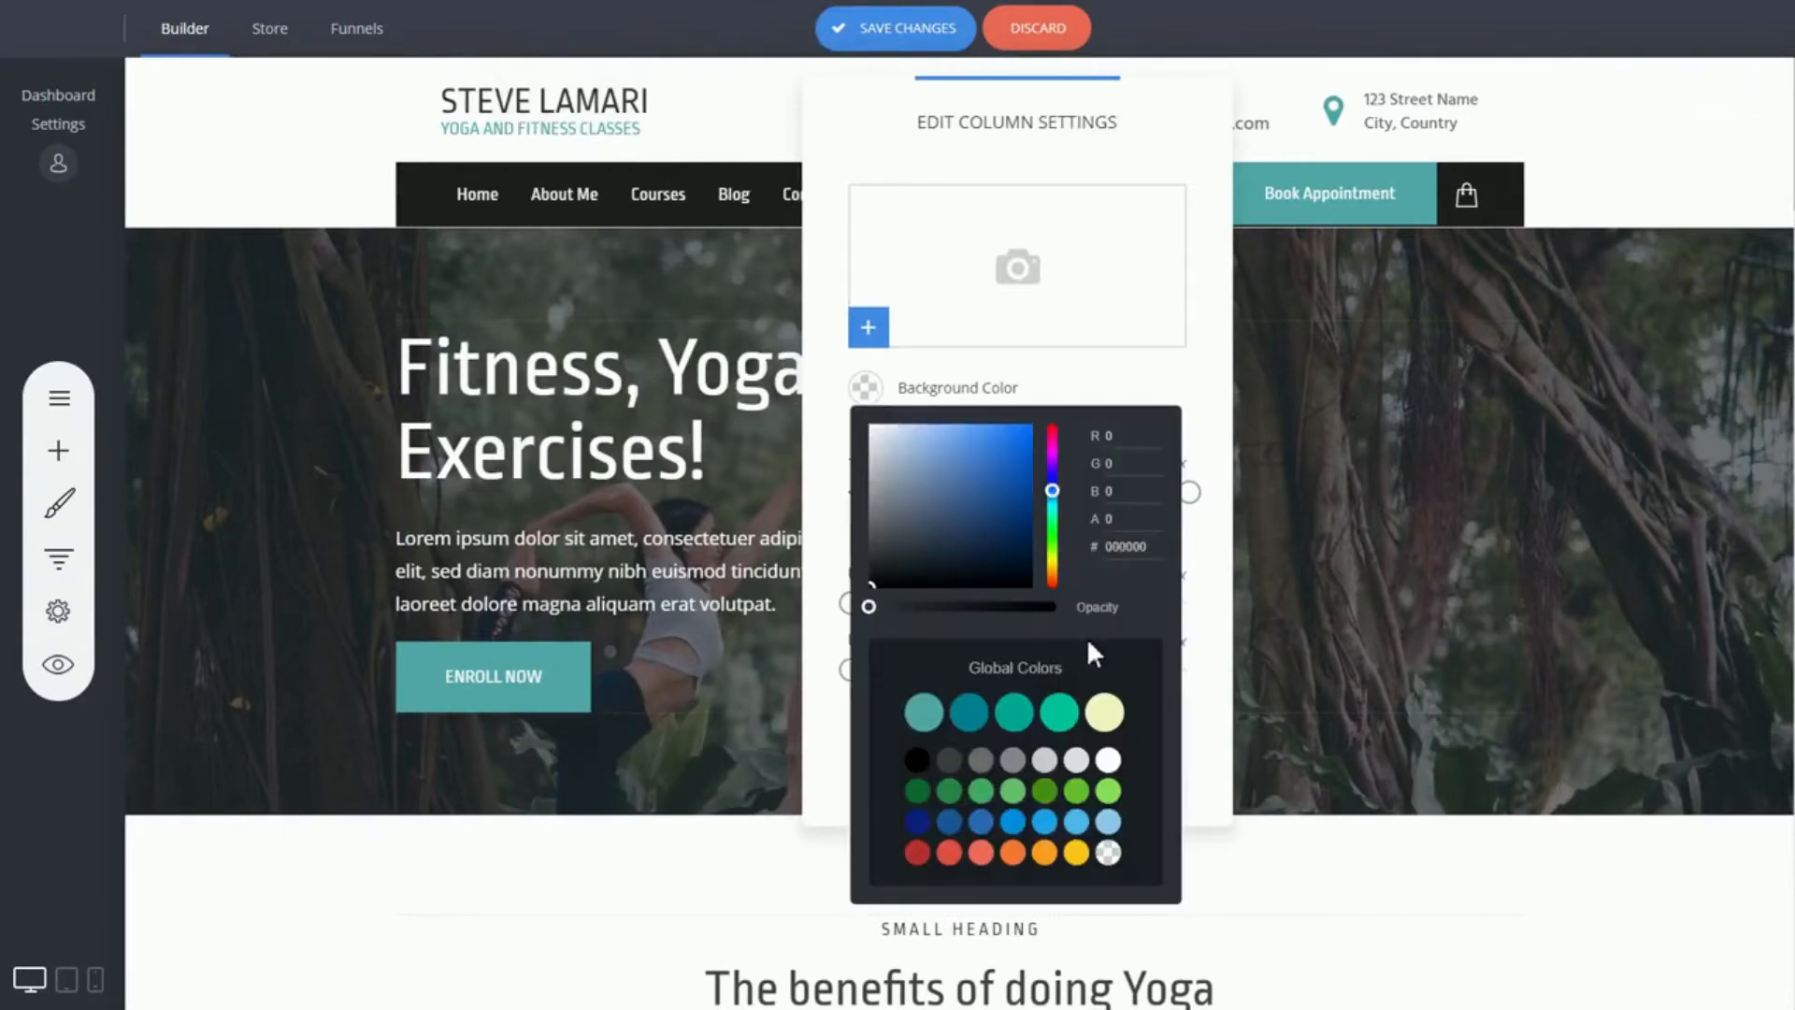
pyautogui.moveTo(963, 559); pyautogui.dragTo(1016, 617)
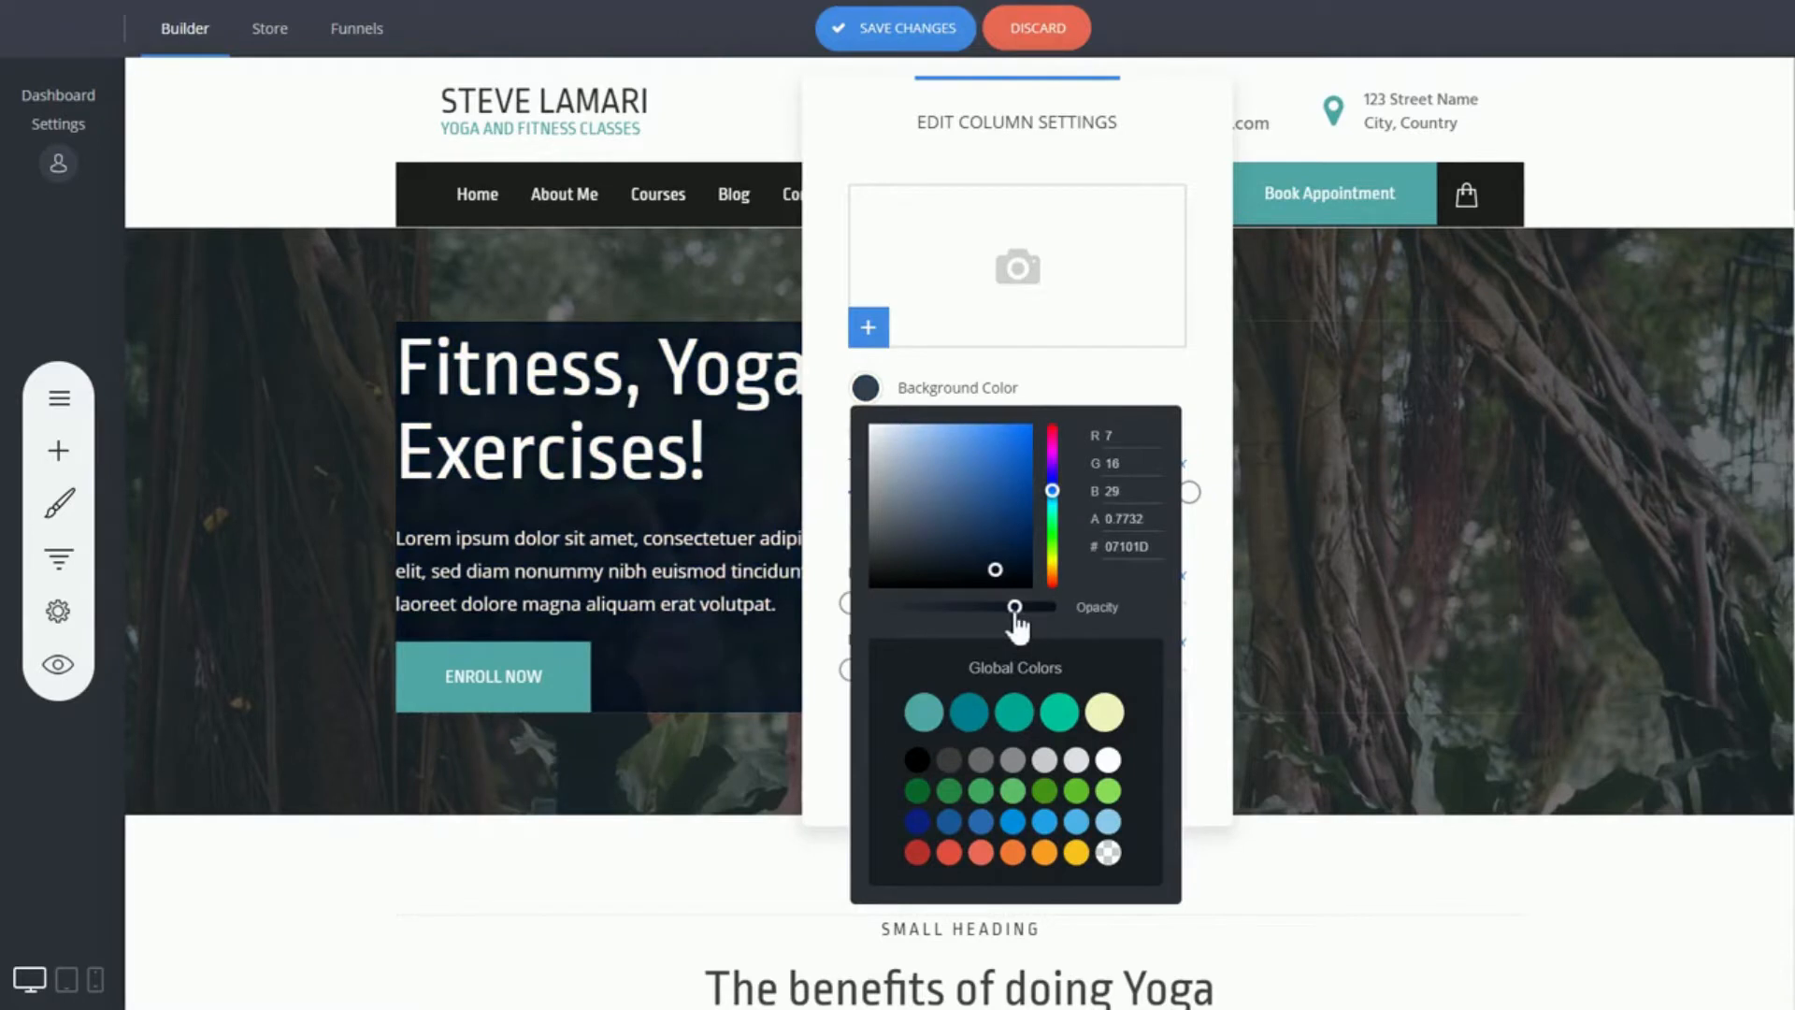
pyautogui.click(814, 514)
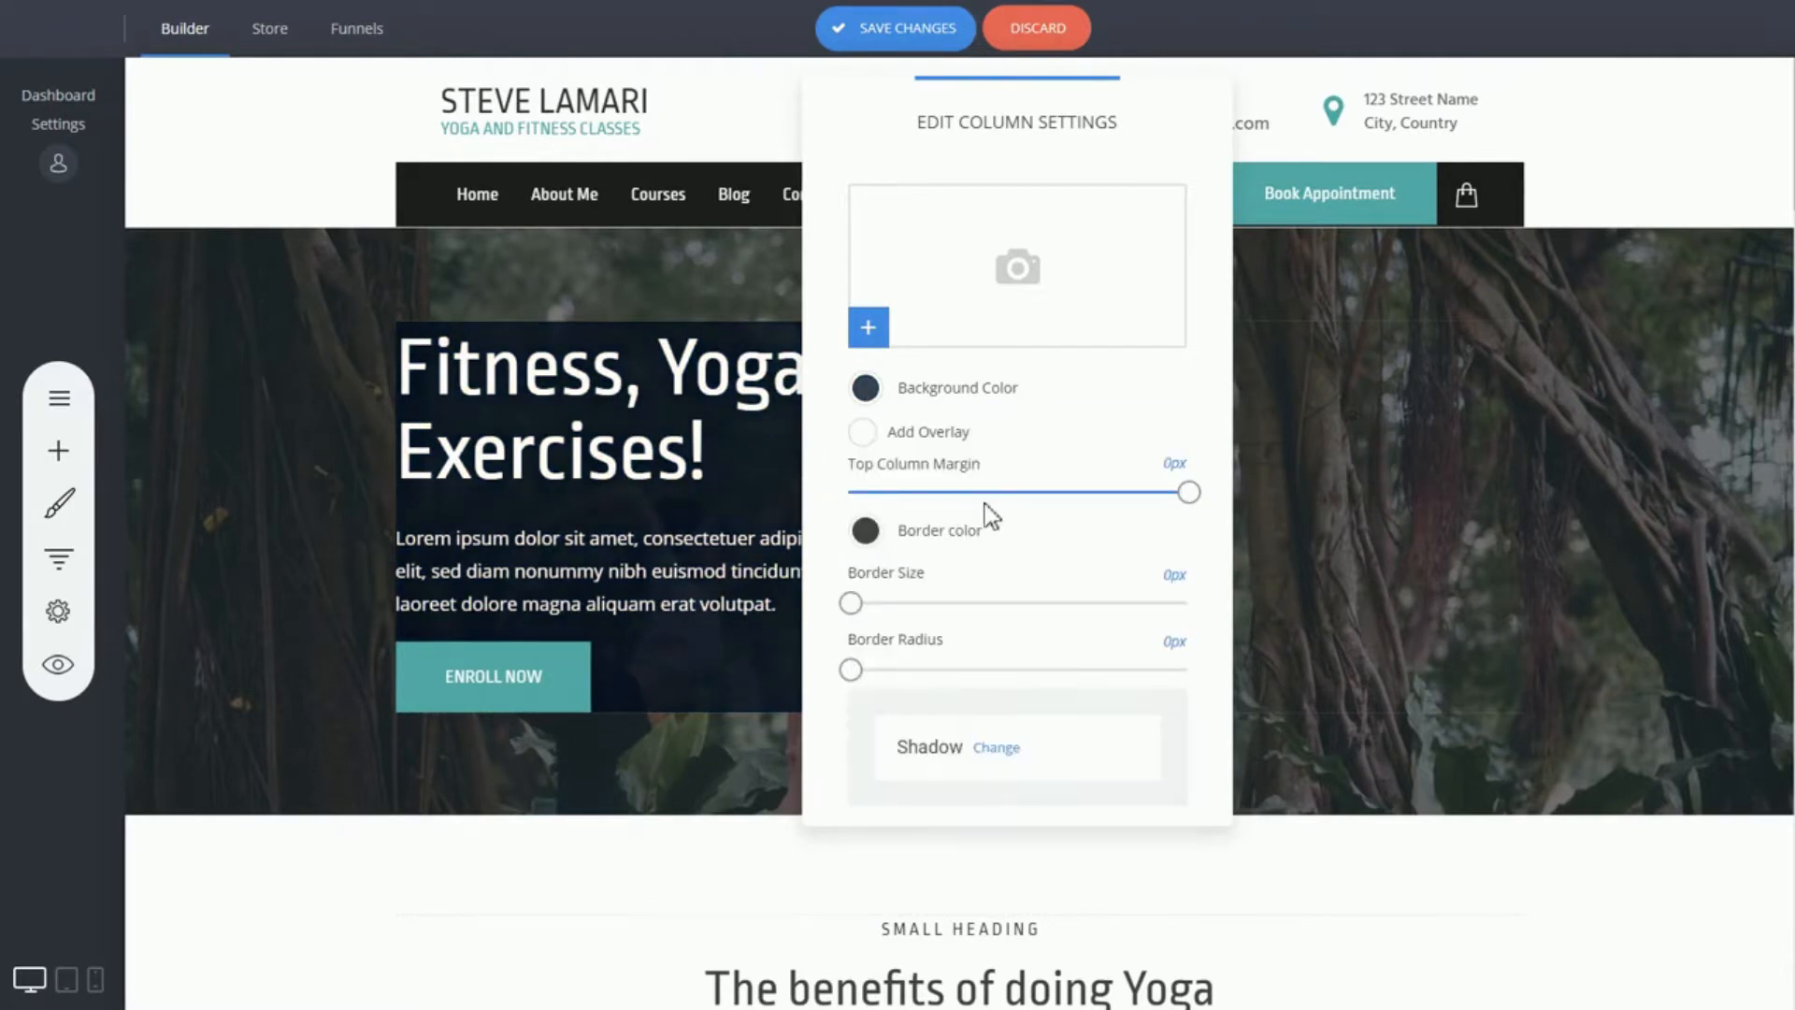
# Step: Try different top margin, border size and border radius values on the hero's text column and close its settings
pyautogui.moveTo(1189, 493)
pyautogui.mouseDown()
pyautogui.moveTo(1119, 492)
pyautogui.moveTo(1190, 502)
pyautogui.mouseUp()
pyautogui.moveTo(855, 603)
pyautogui.mouseDown()
pyautogui.moveTo(945, 609)
pyautogui.moveTo(851, 604)
pyautogui.mouseUp()
pyautogui.moveTo(850, 669)
pyautogui.mouseDown()
pyautogui.moveTo(1054, 669)
pyautogui.moveTo(826, 667)
pyautogui.mouseUp()
pyautogui.click(1399, 435)
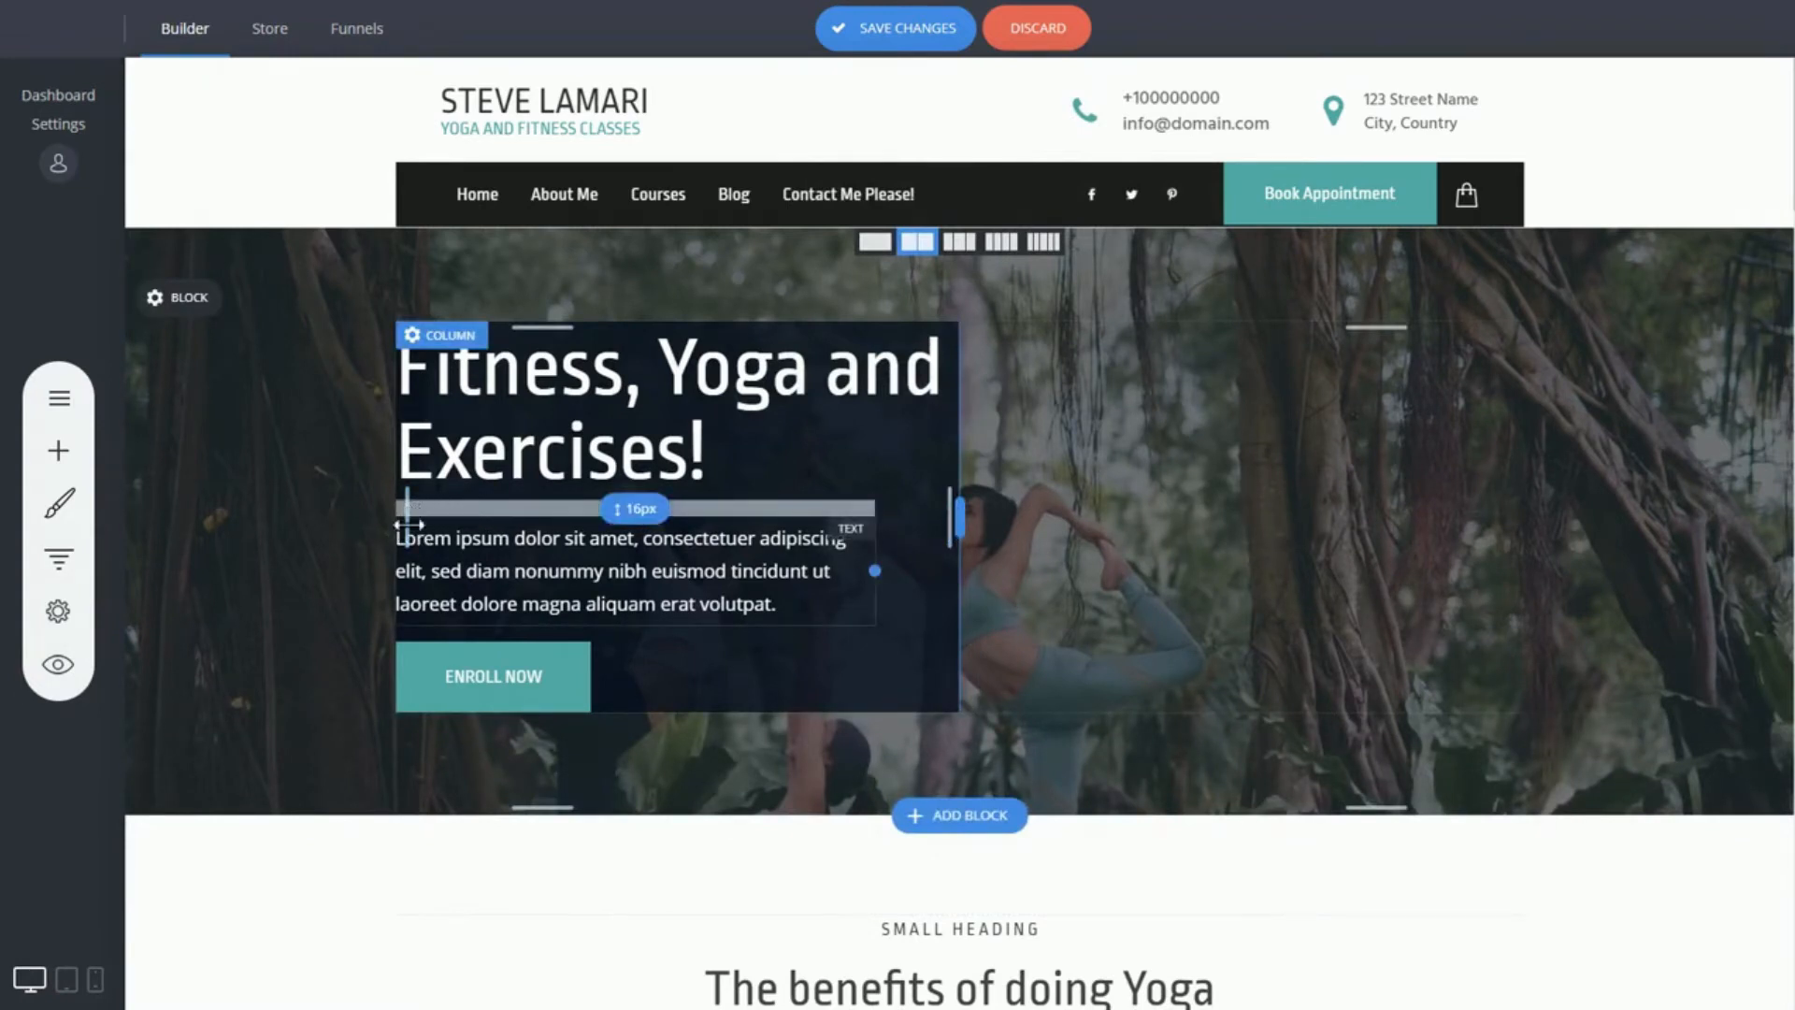
# Step: Increase the hero text column's left and right padding and the spacing above its heading
pyautogui.moveTo(408, 524); pyautogui.dragTo(452, 525)
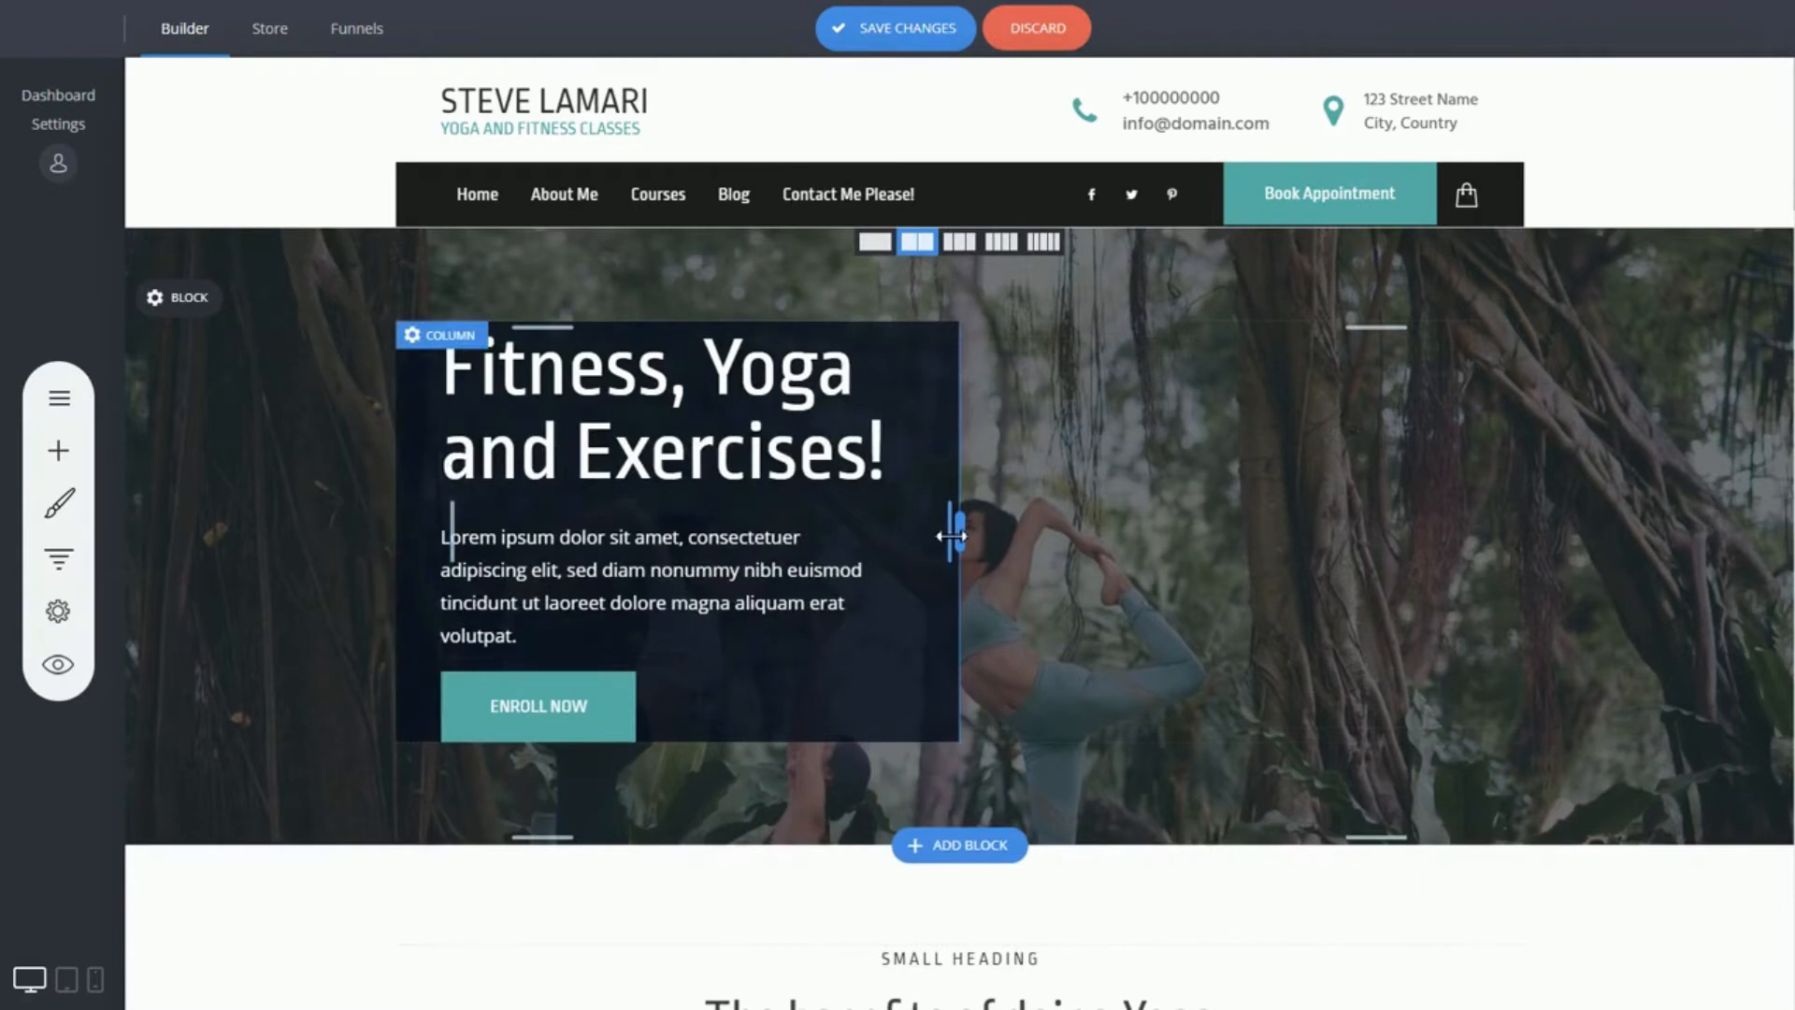
pyautogui.moveTo(952, 536); pyautogui.dragTo(907, 539)
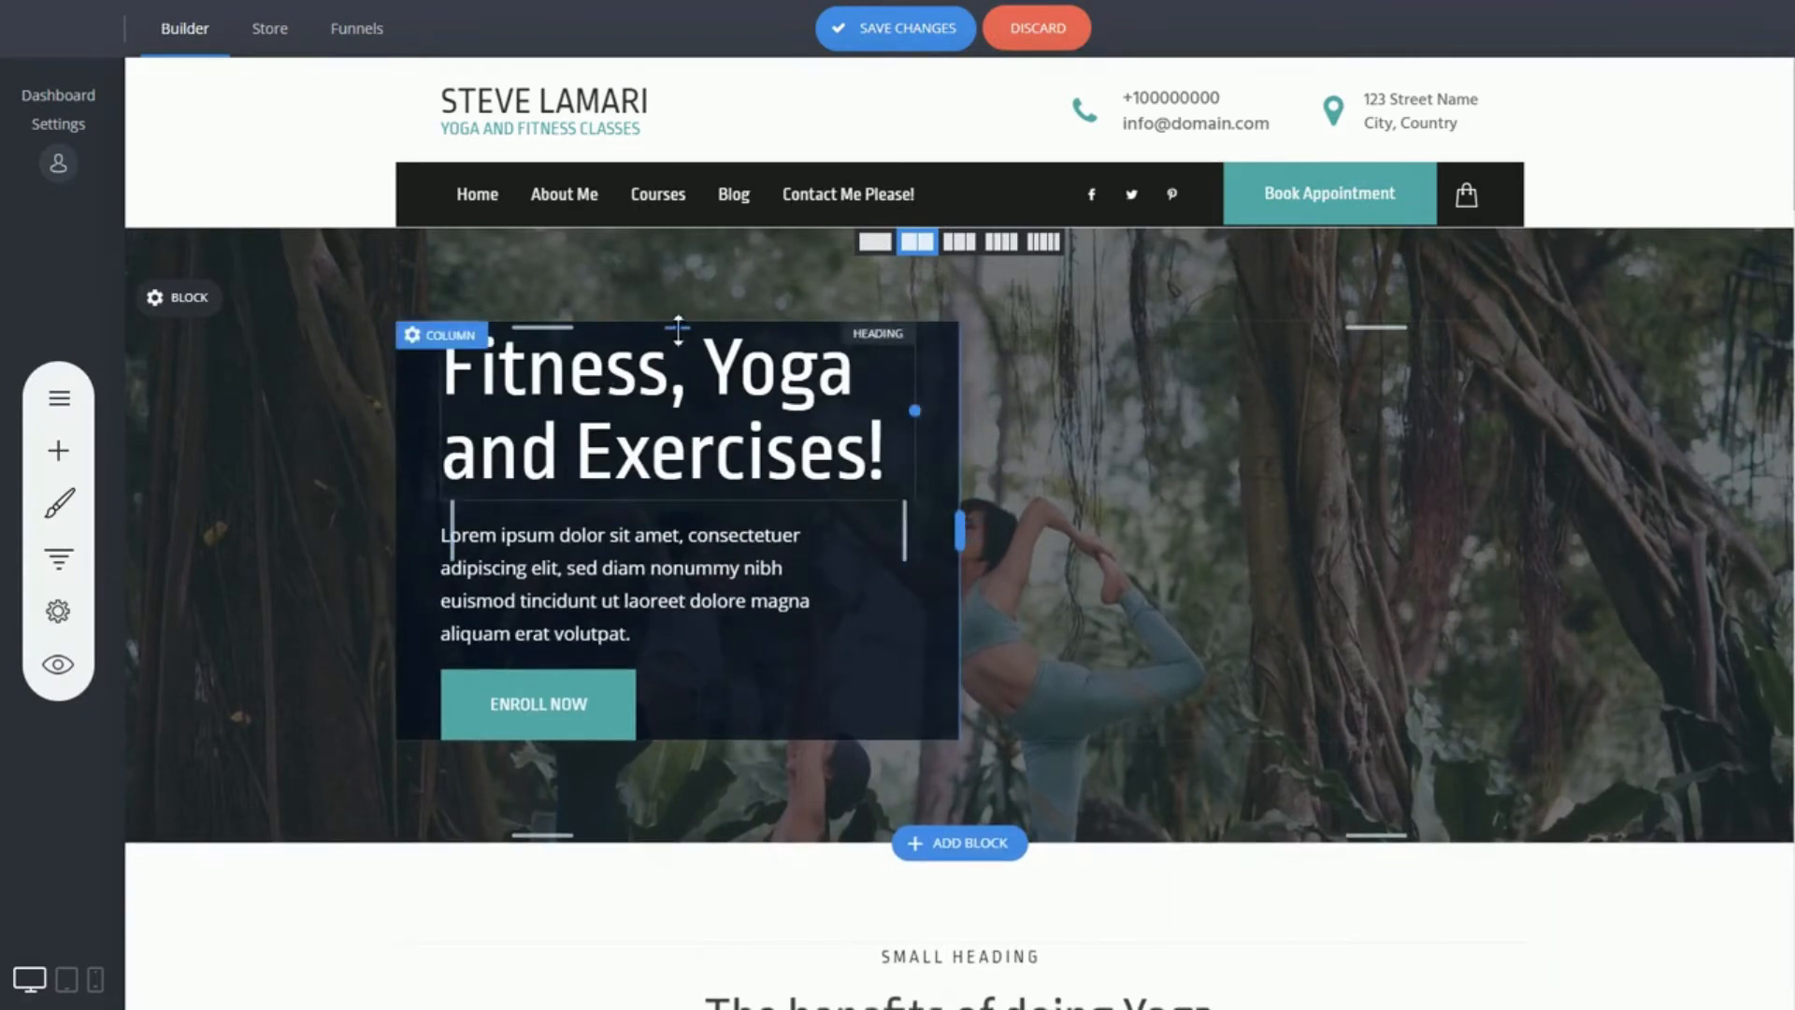
pyautogui.moveTo(678, 329); pyautogui.dragTo(678, 367)
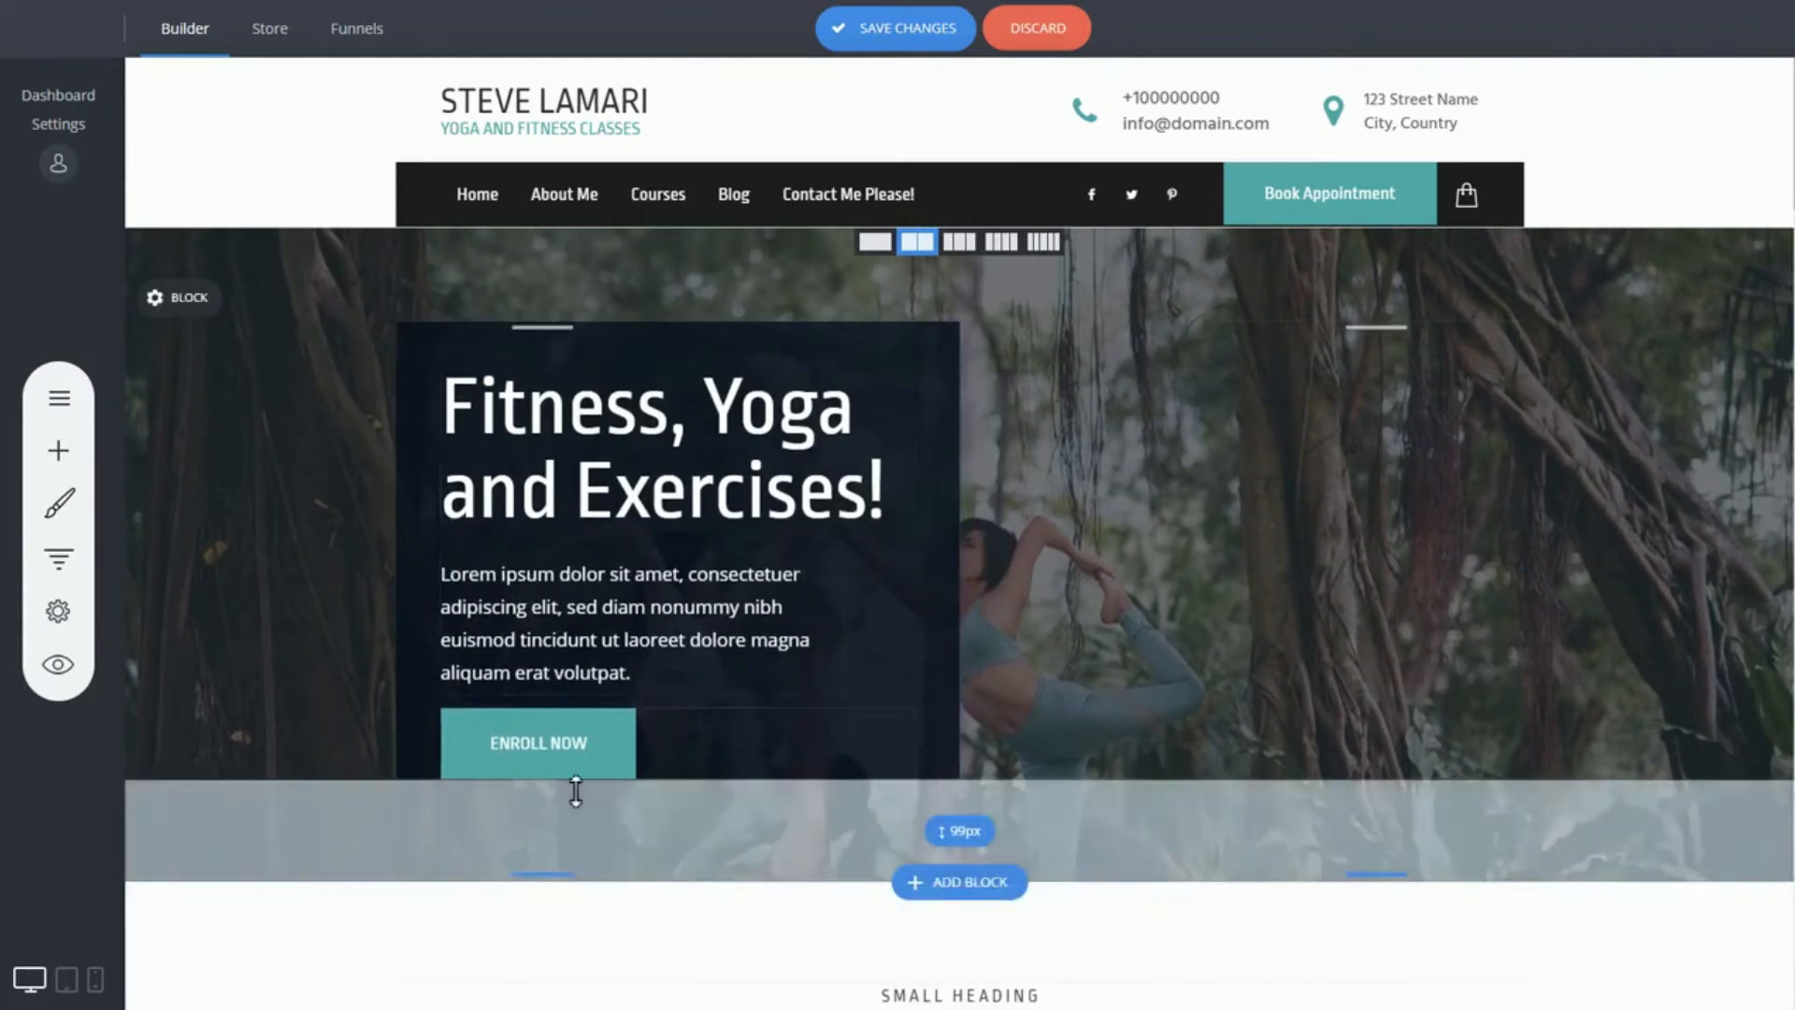
# Step: Add a Spacer widget below the hero's Enroll Now button and reduce its height
pyautogui.click(58, 453)
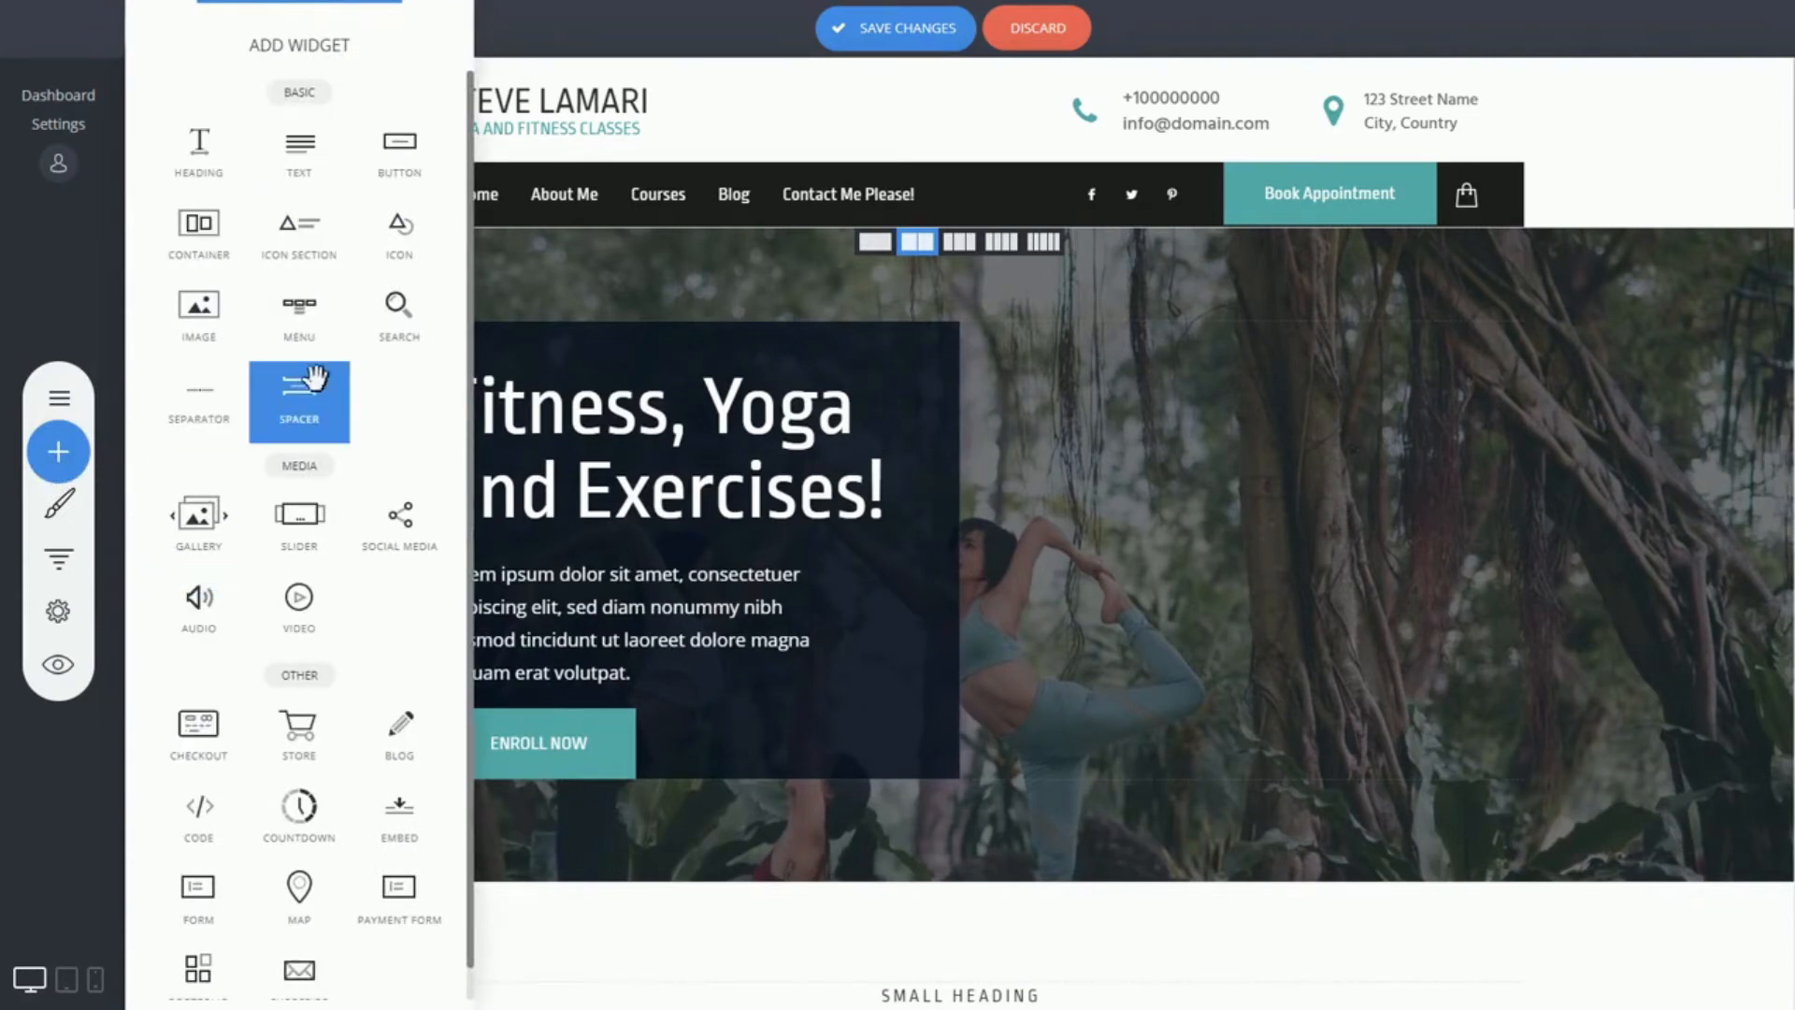
pyautogui.scroll(-1, 363, 362)
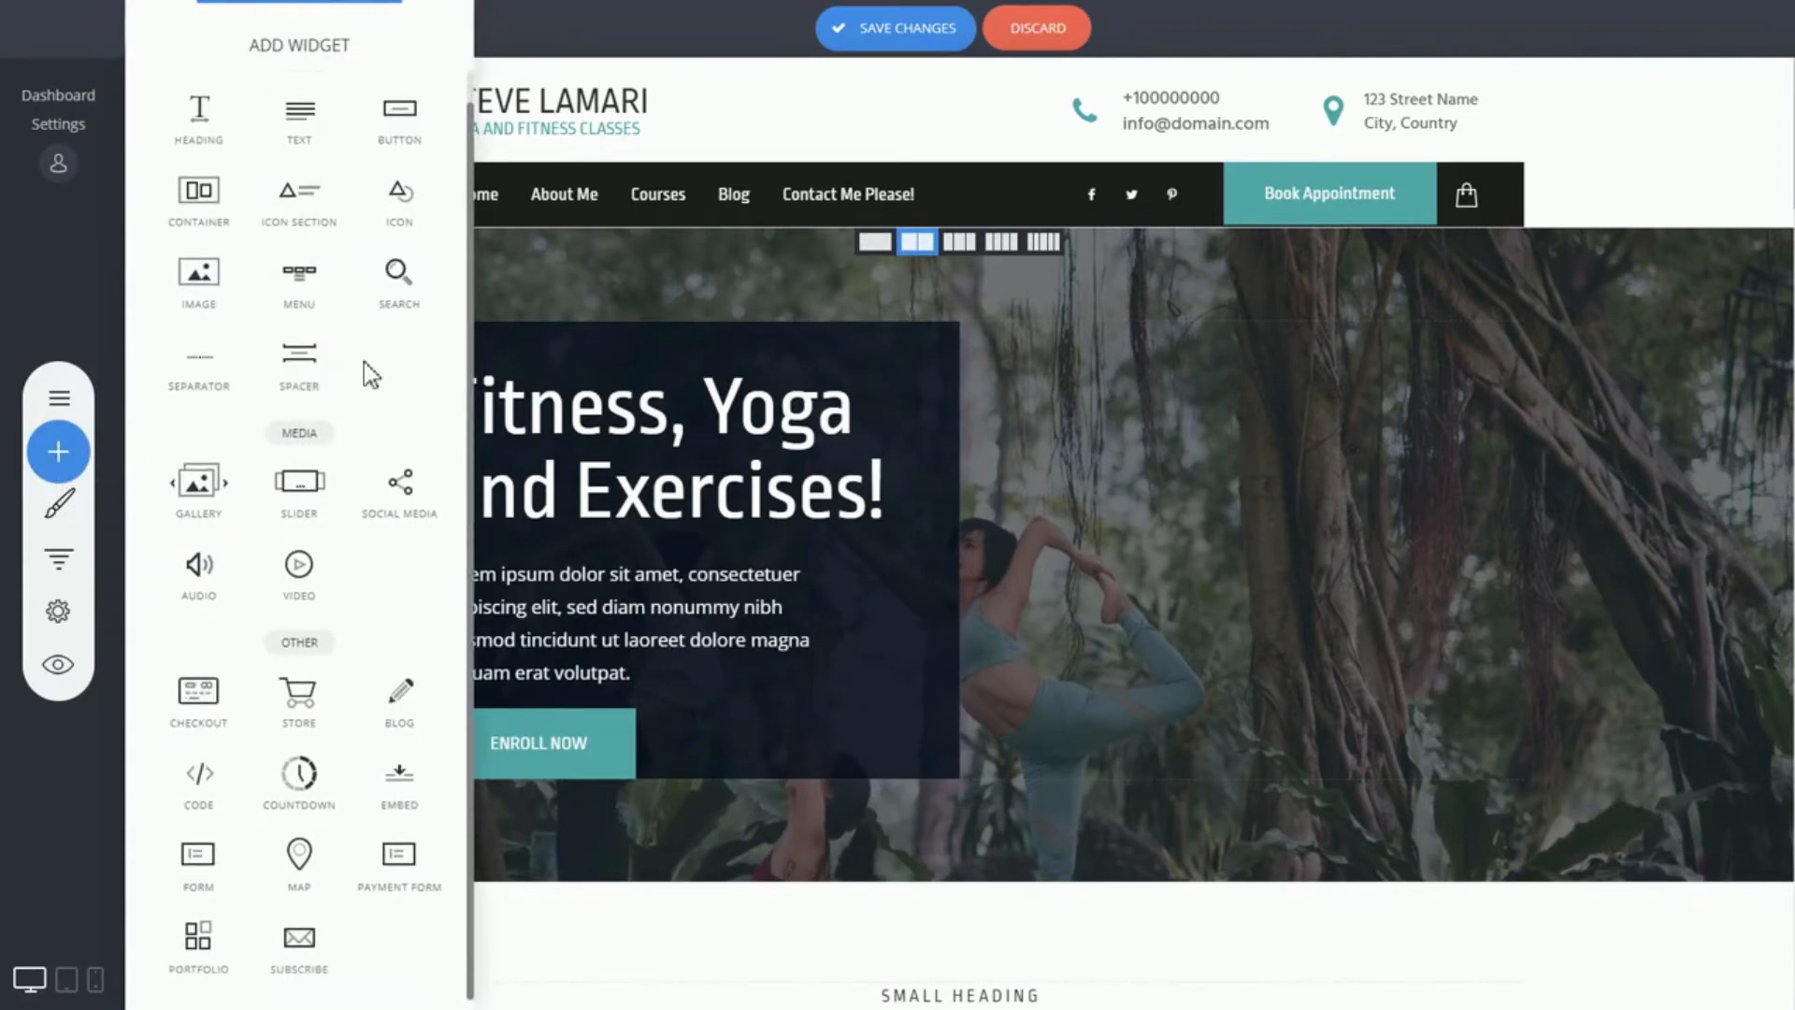
pyautogui.scroll(1, 411, 404)
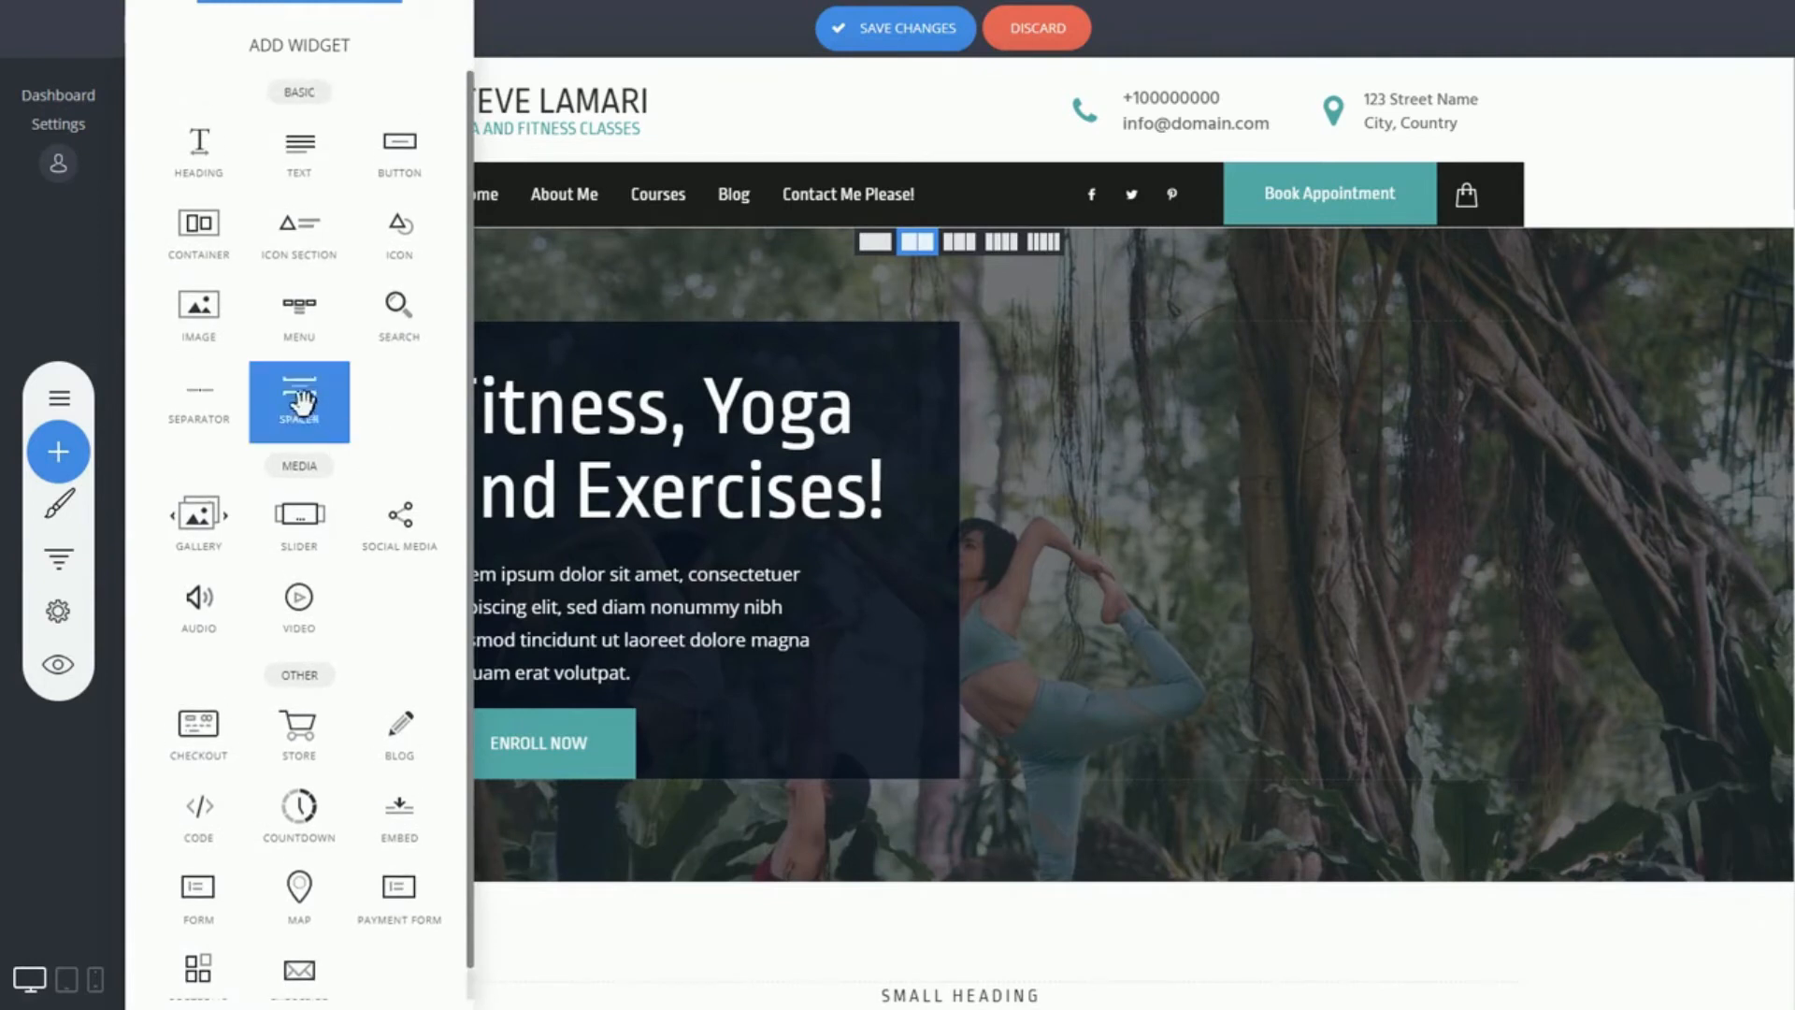
pyautogui.moveTo(389, 448); pyautogui.dragTo(661, 776)
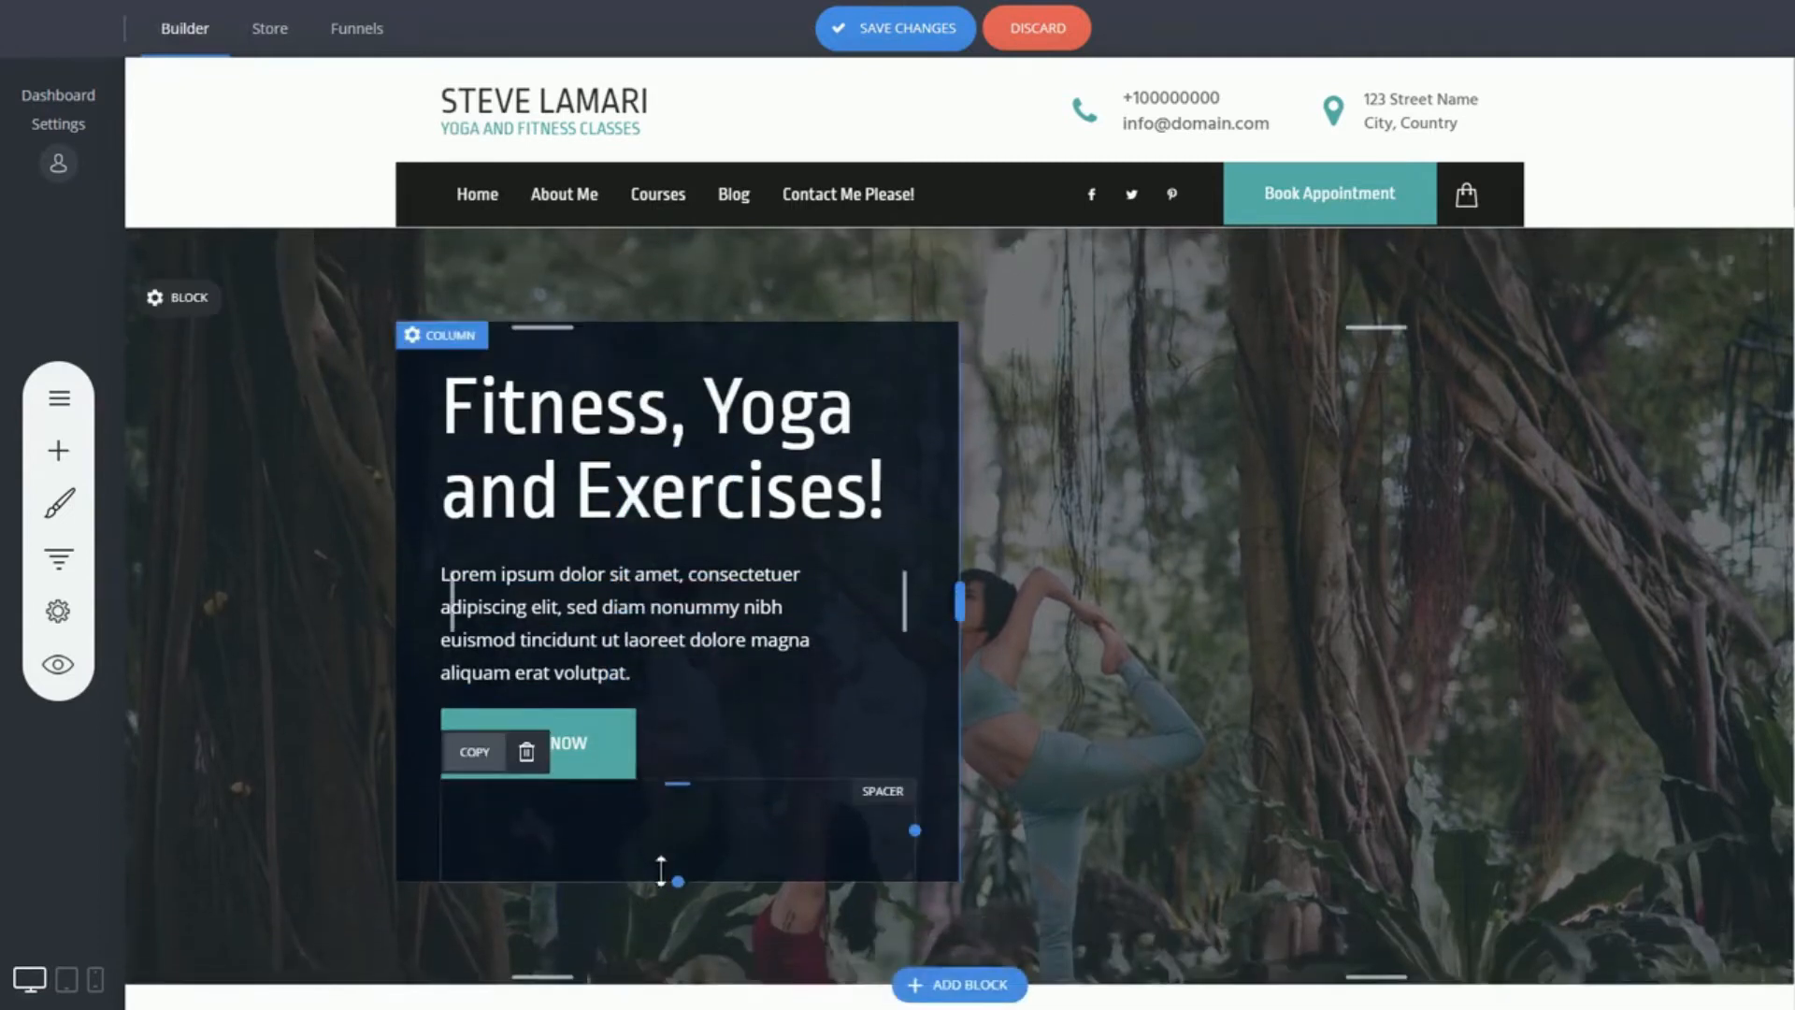
pyautogui.moveTo(663, 868); pyautogui.dragTo(663, 823)
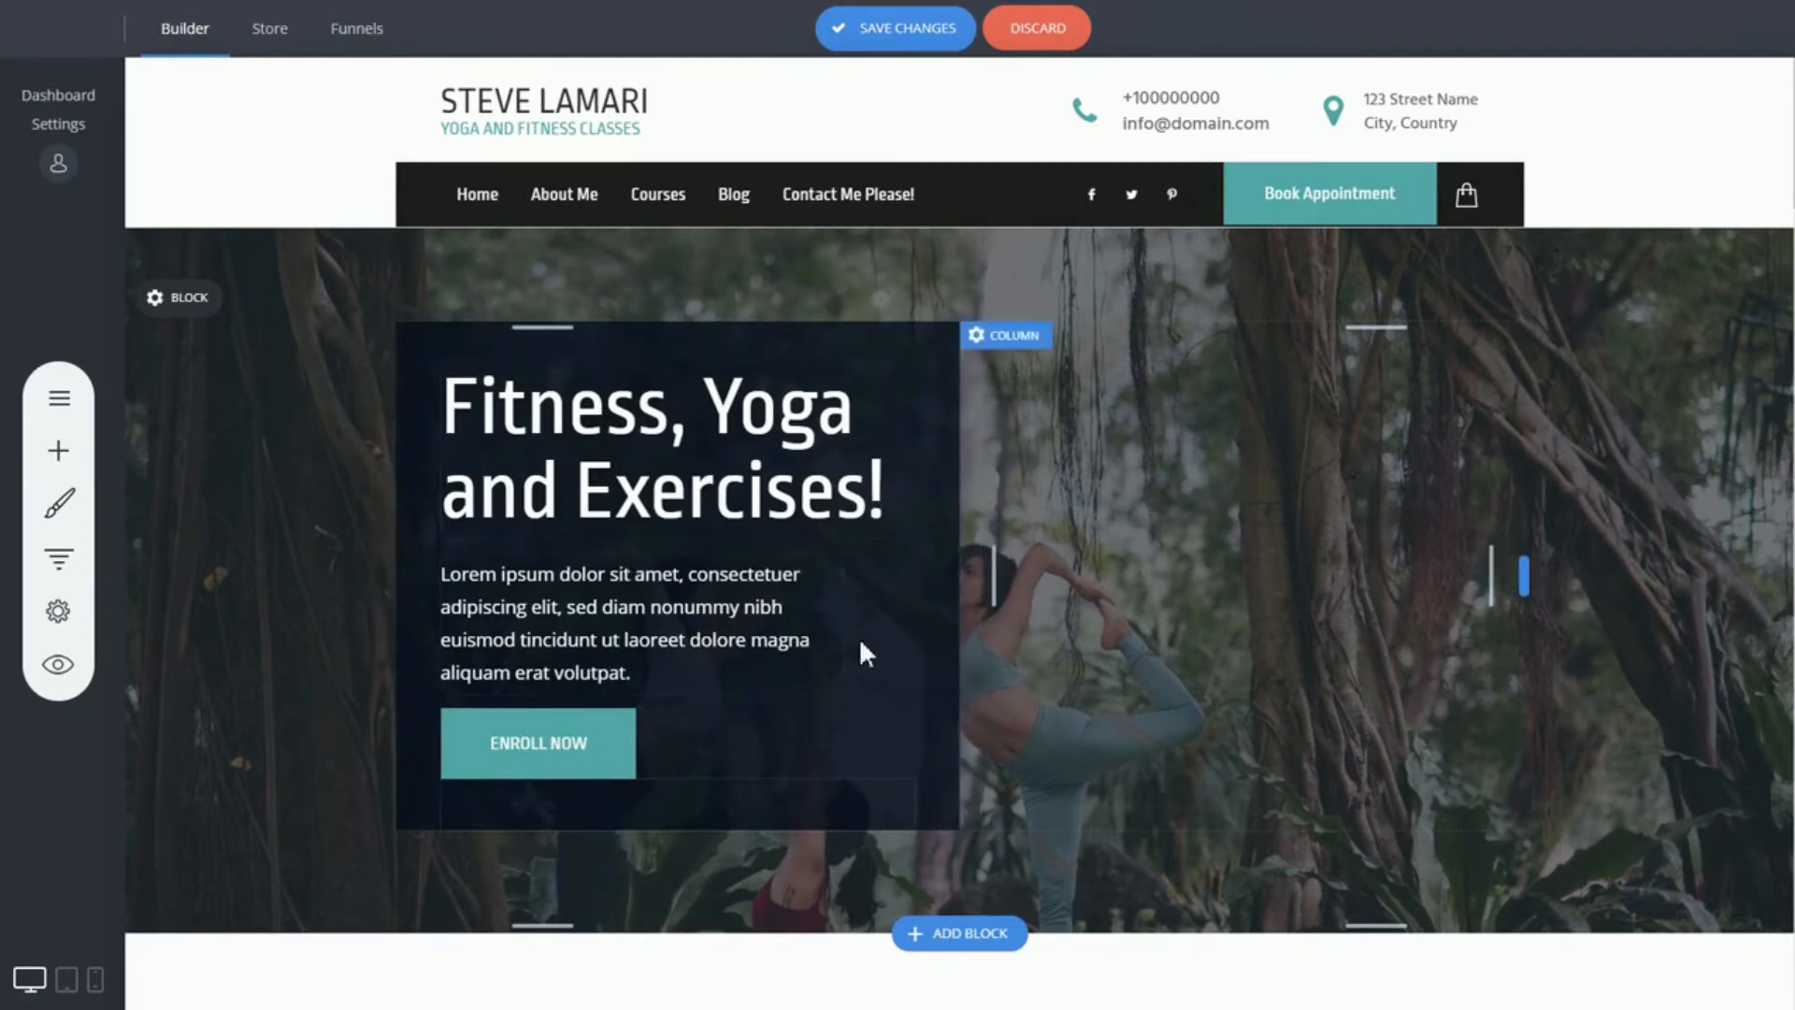
# Step: Widen the hero paragraph, tighten the spacing above it and leave a slightly larger gap above the Enroll Now button
pyautogui.moveTo(645, 608); pyautogui.dragTo(666, 393)
pyautogui.moveTo(628, 598); pyautogui.dragTo(641, 386)
pyautogui.moveTo(593, 710); pyautogui.dragTo(633, 777)
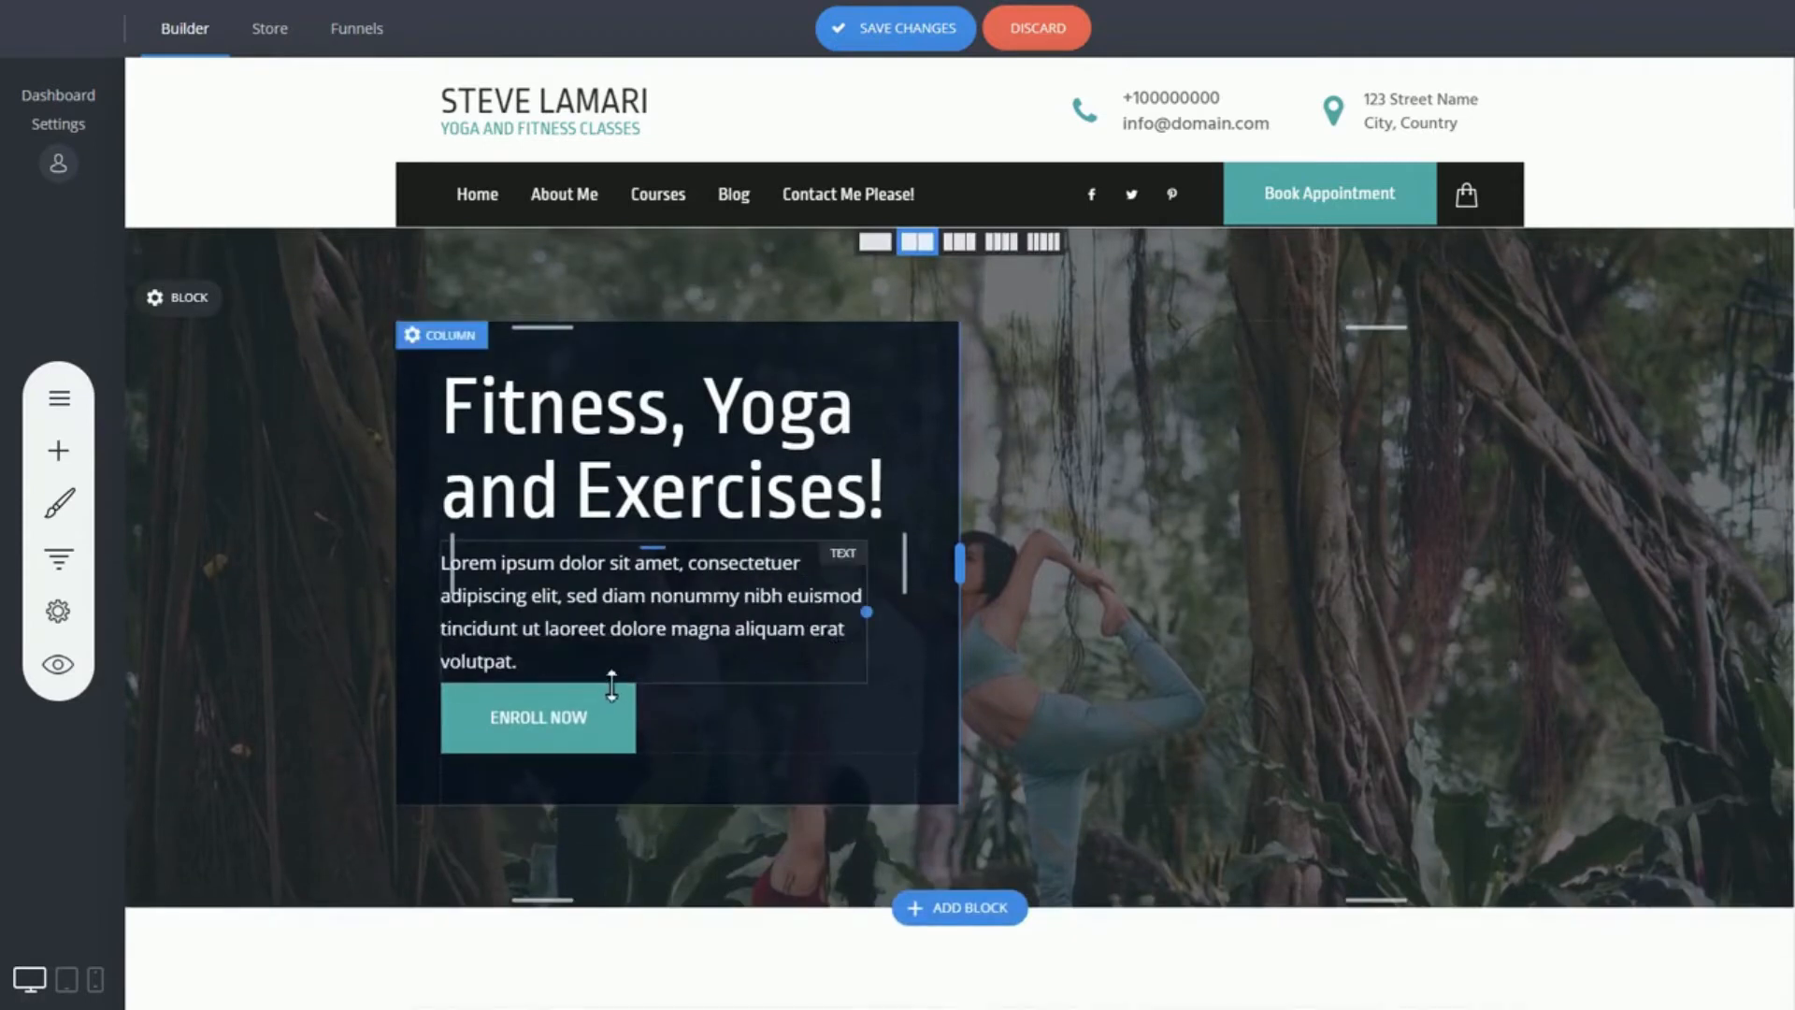
pyautogui.moveTo(609, 692); pyautogui.dragTo(609, 712)
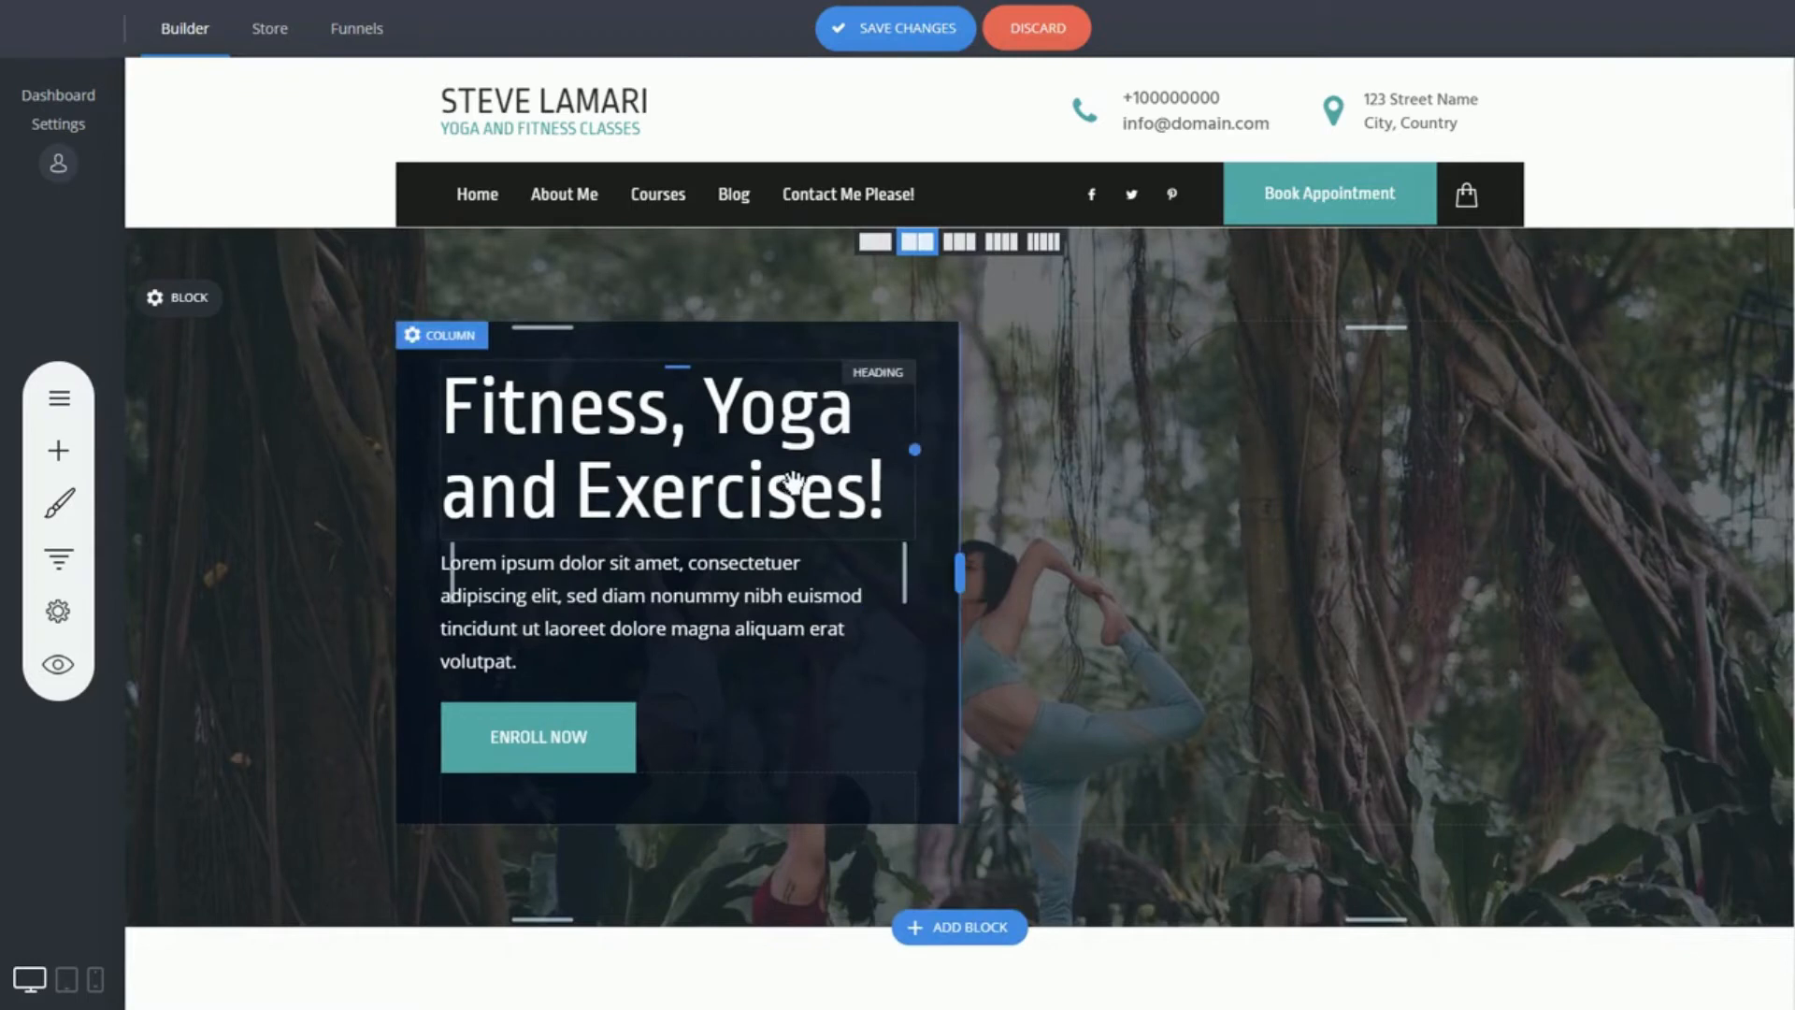
pyautogui.moveTo(956, 491); pyautogui.dragTo(933, 493)
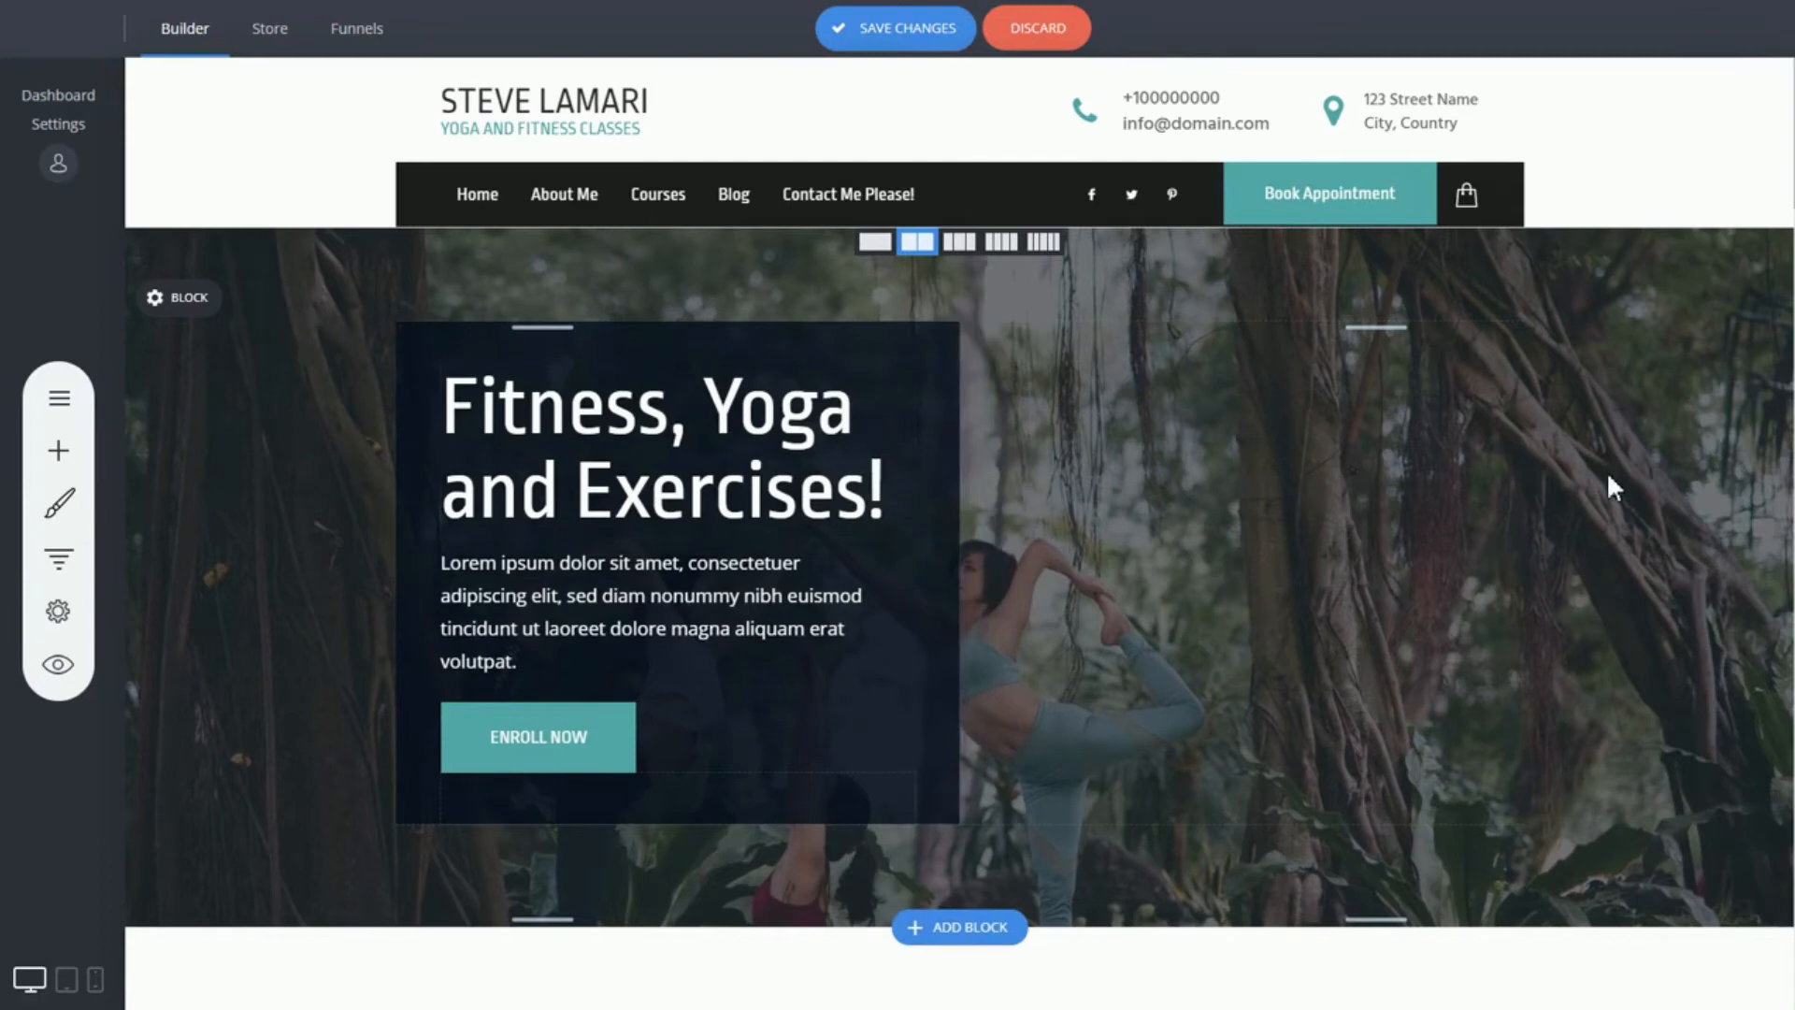
# Step: Insert the Services block "Great Health and Future Success" with three class cards directly below the hero
pyautogui.scroll(-5, 1606, 469)
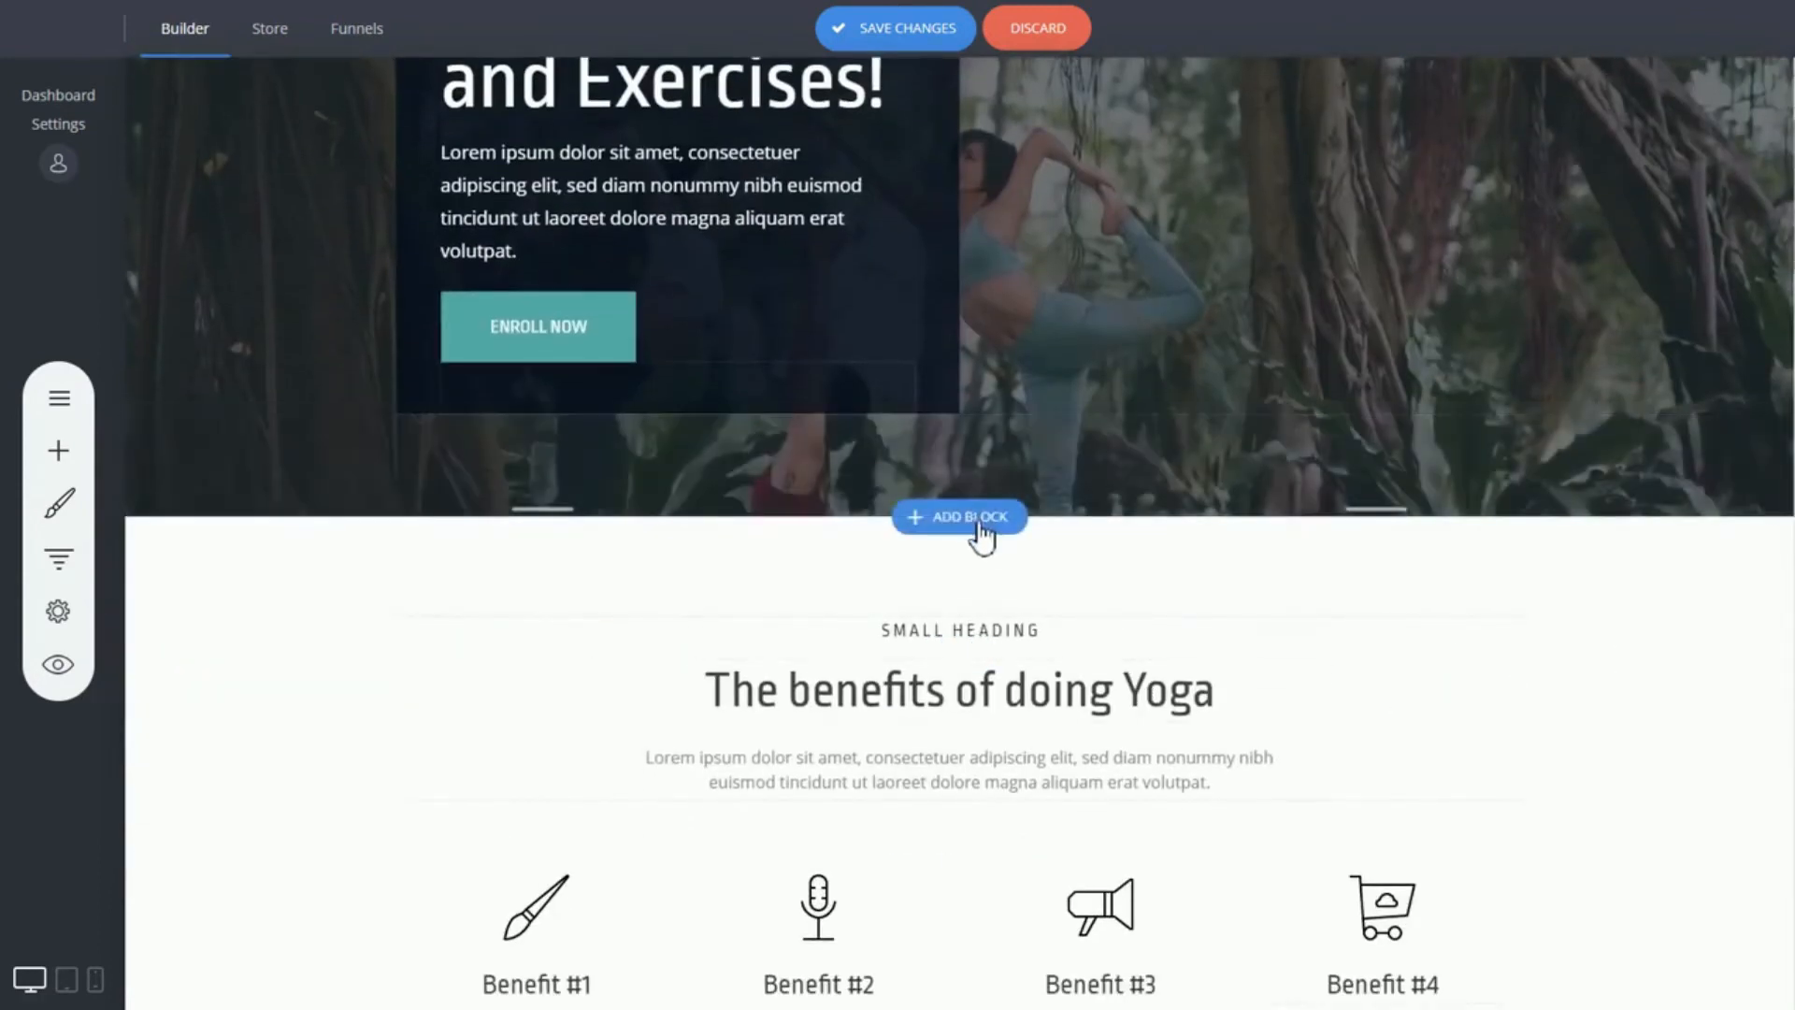
pyautogui.click(980, 524)
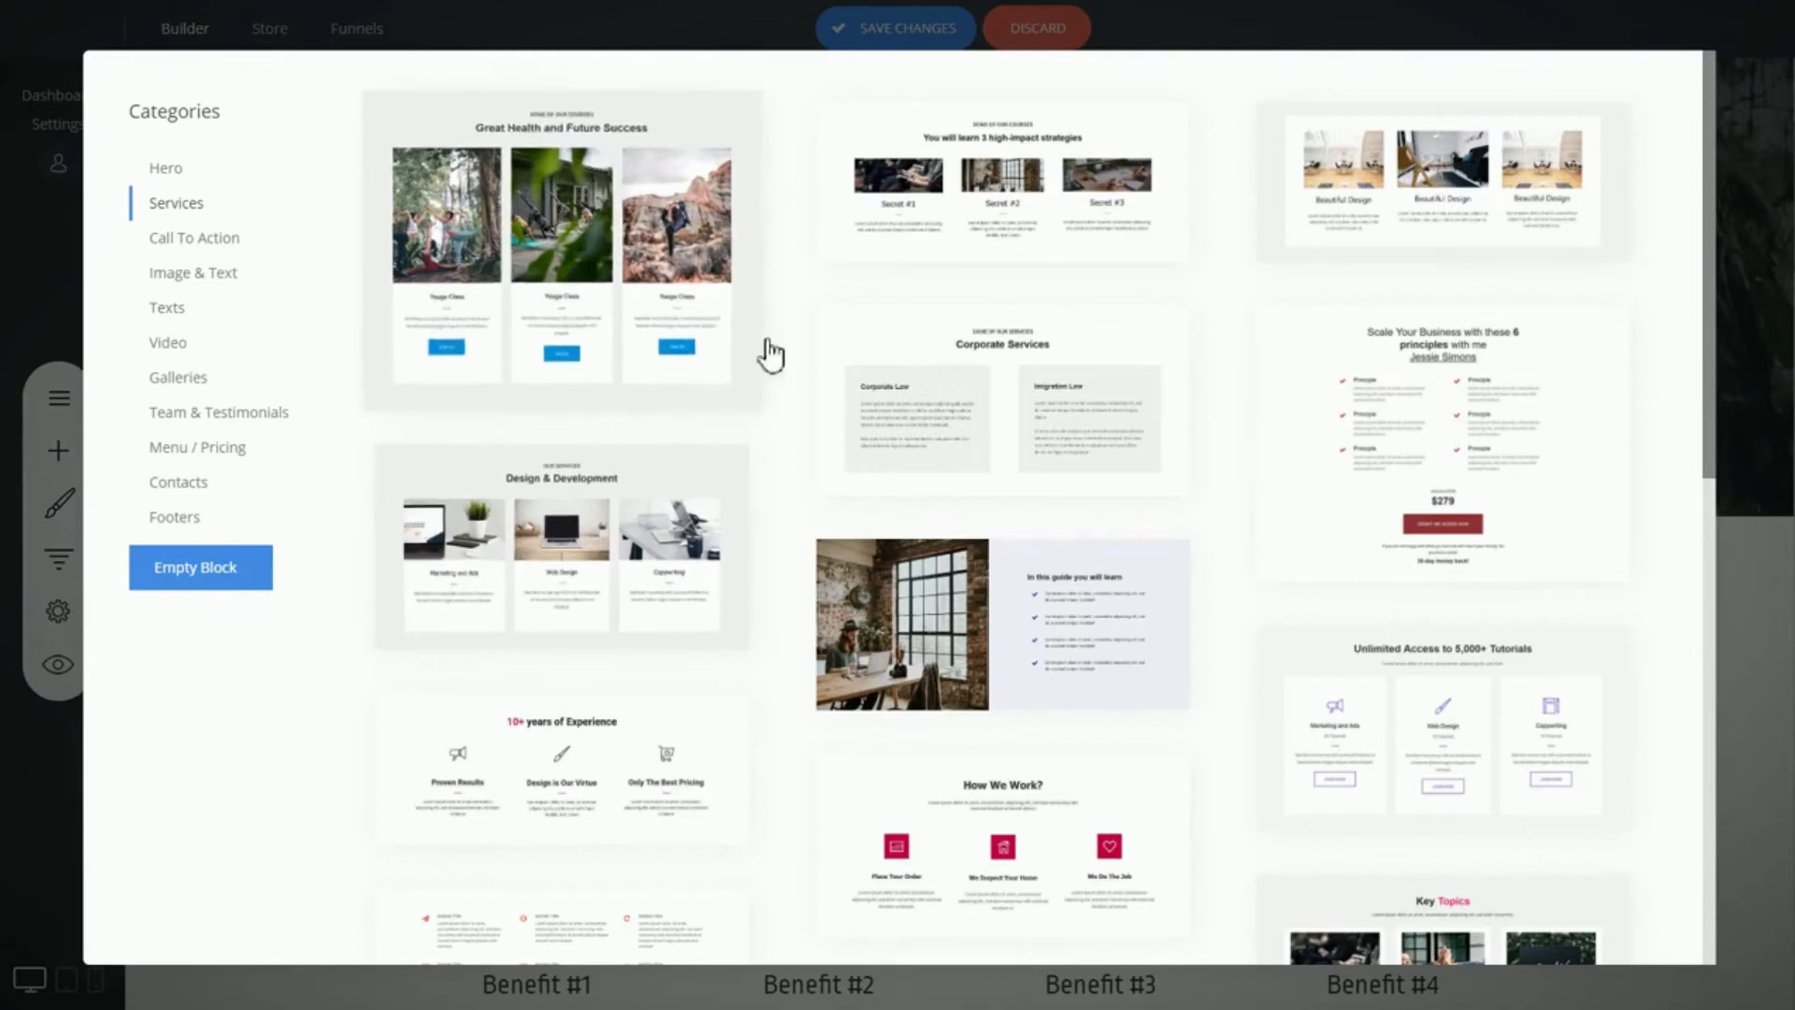
pyautogui.scroll(-5, 786, 331)
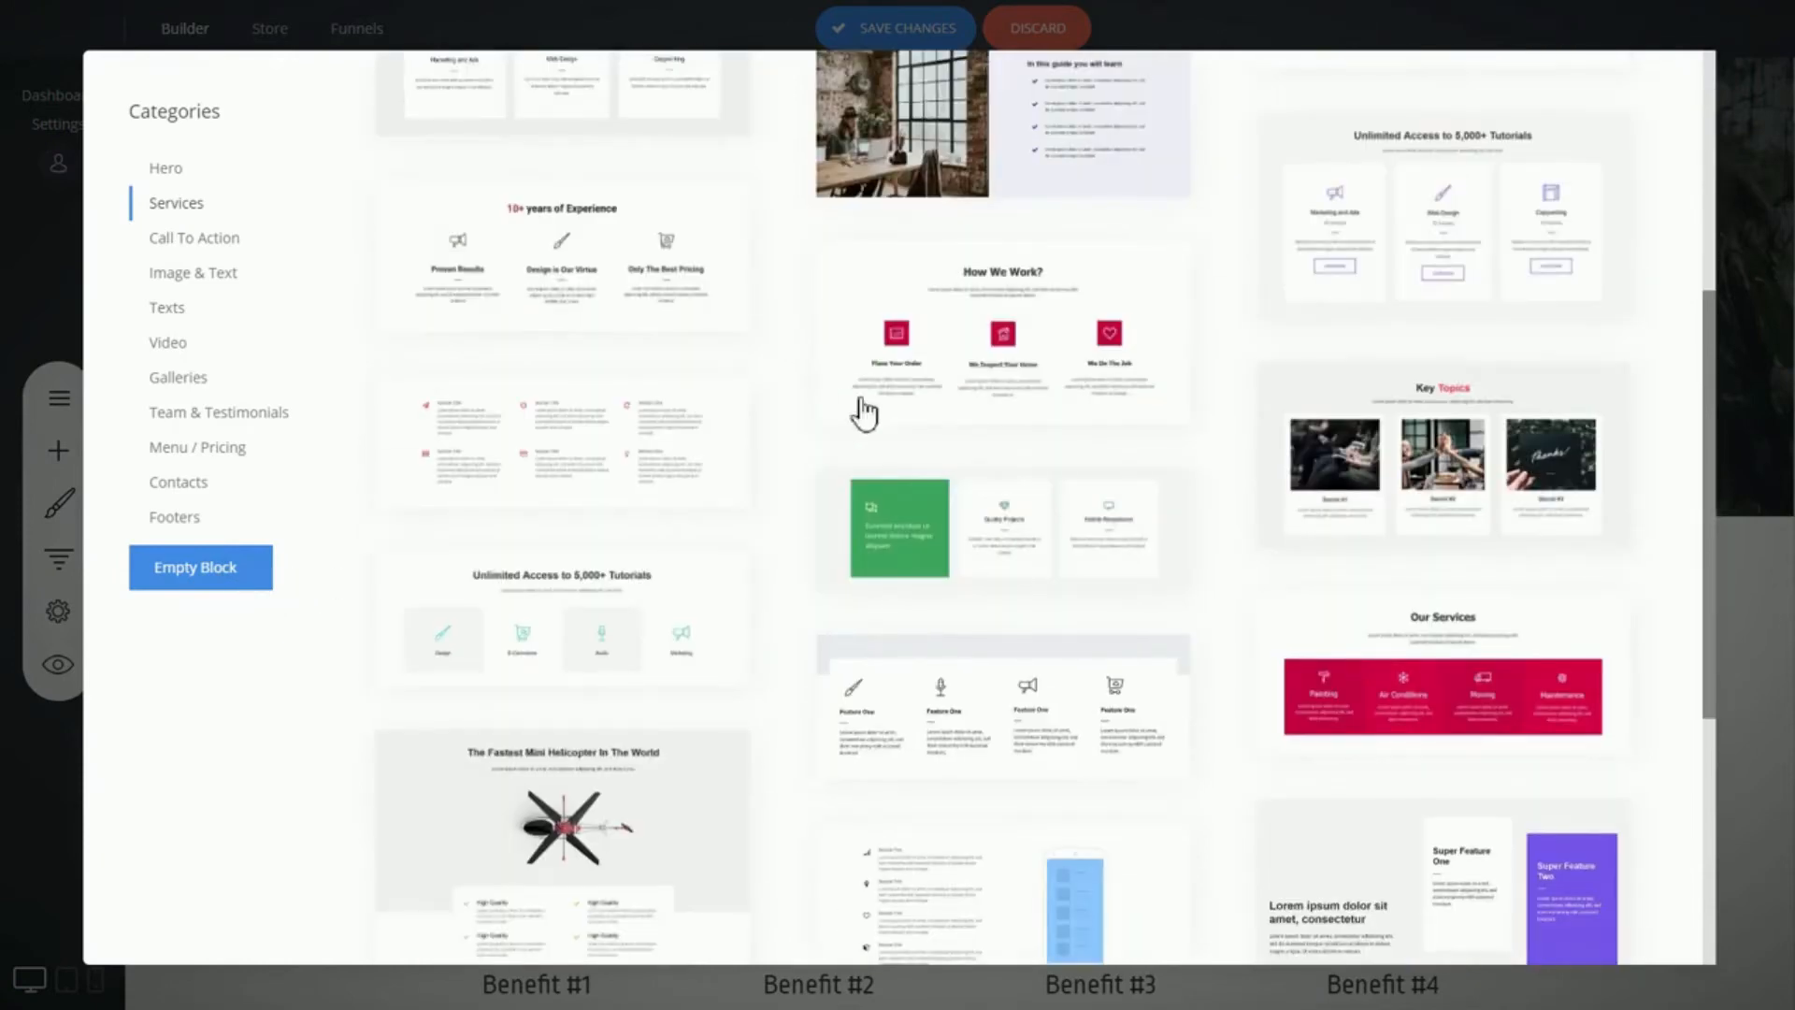
pyautogui.scroll(5, 1199, 488)
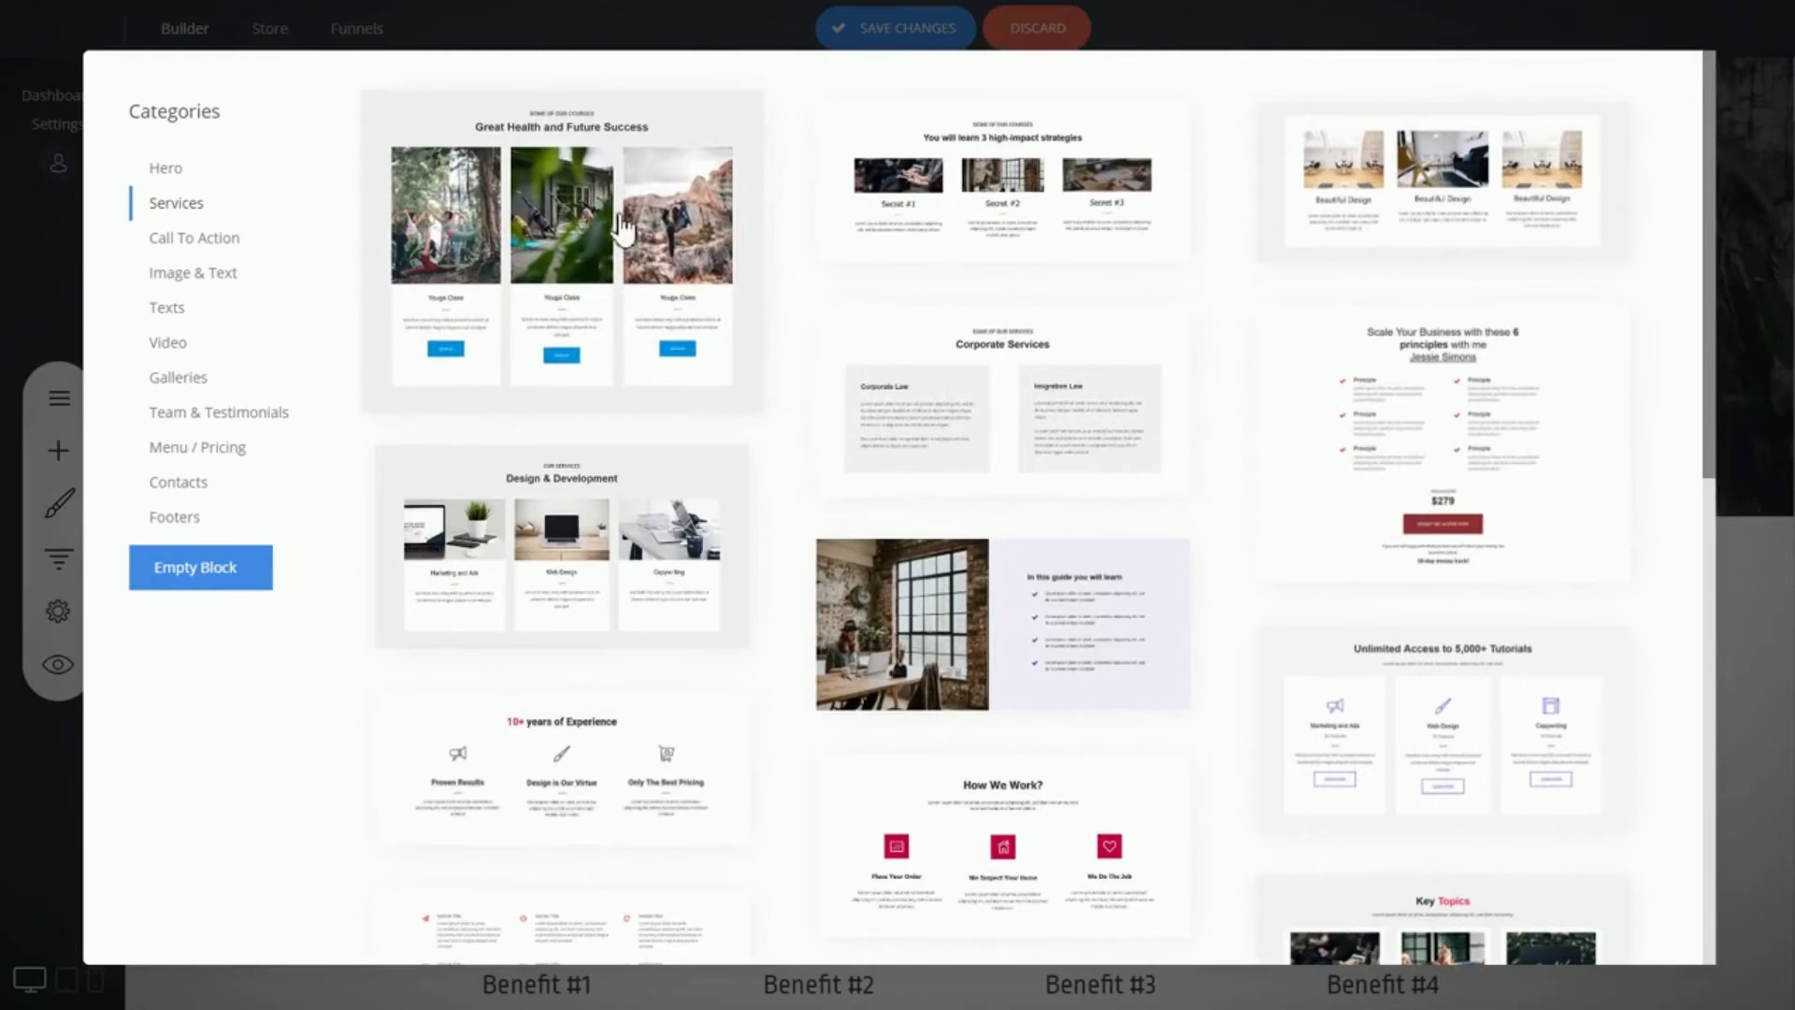
pyautogui.click(573, 280)
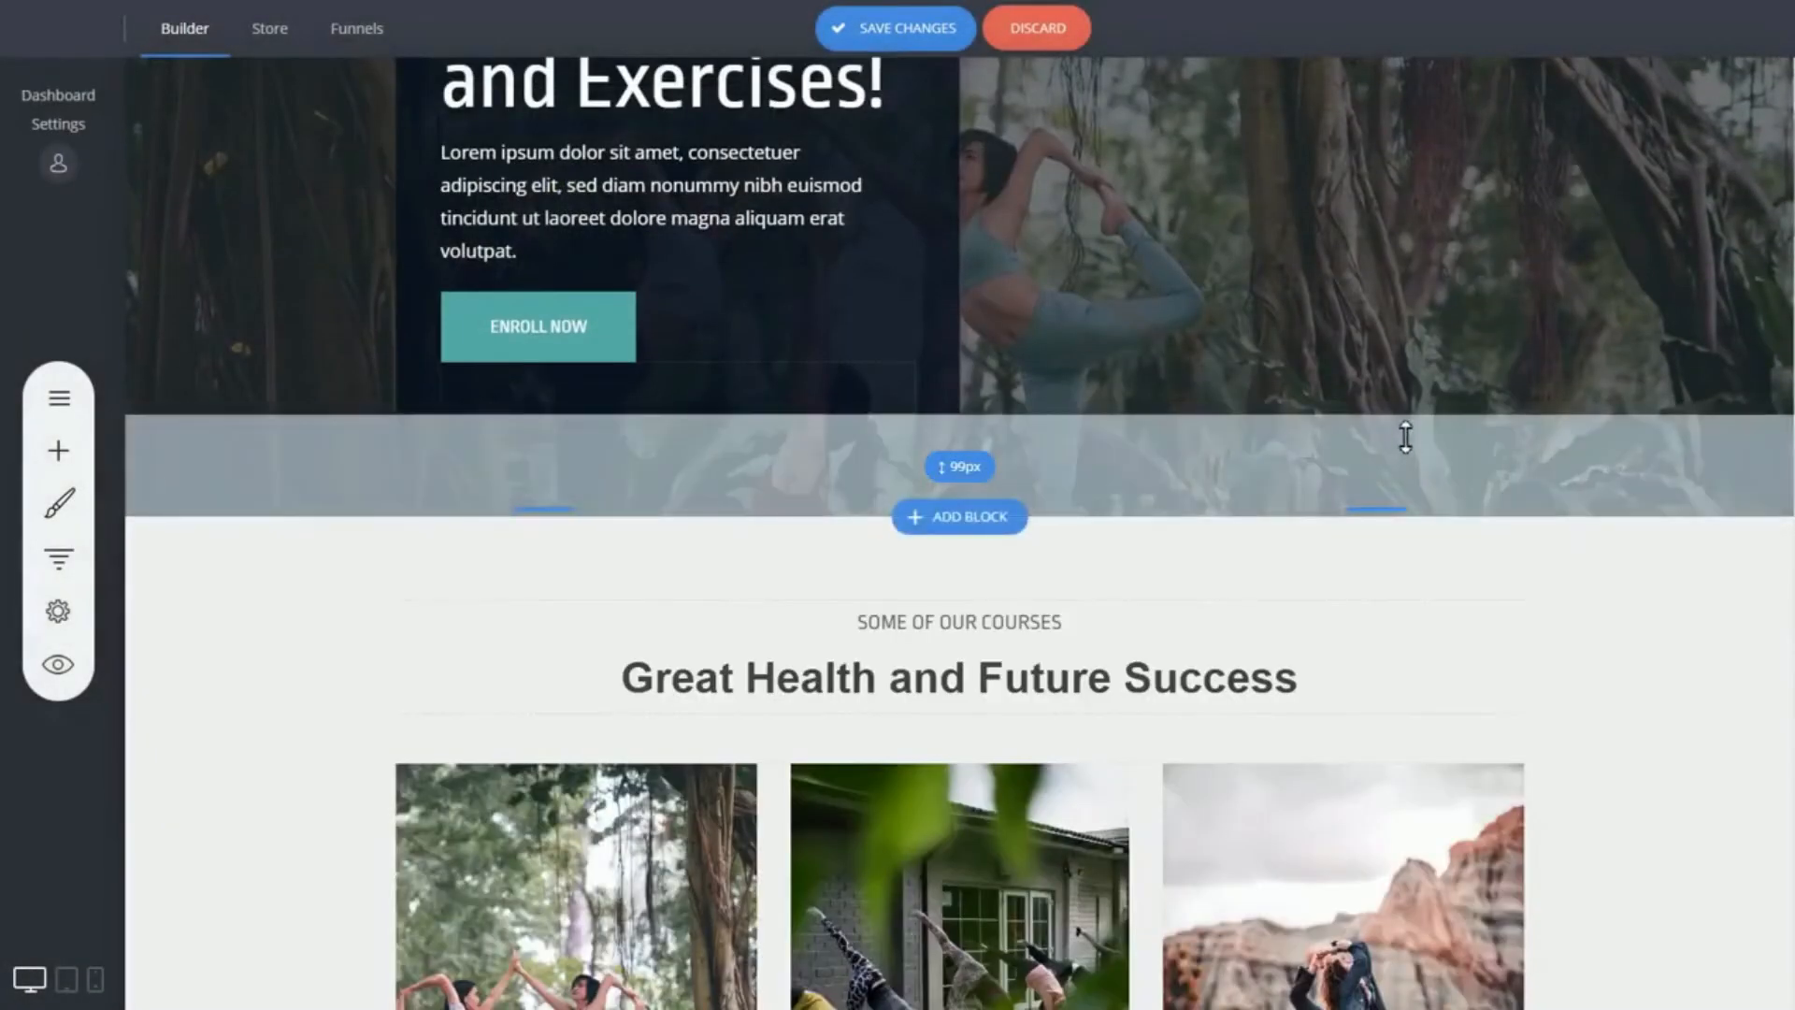
# Step: Shorten the images of all three Youga Class cards to the same height
pyautogui.scroll(-3, 1412, 435)
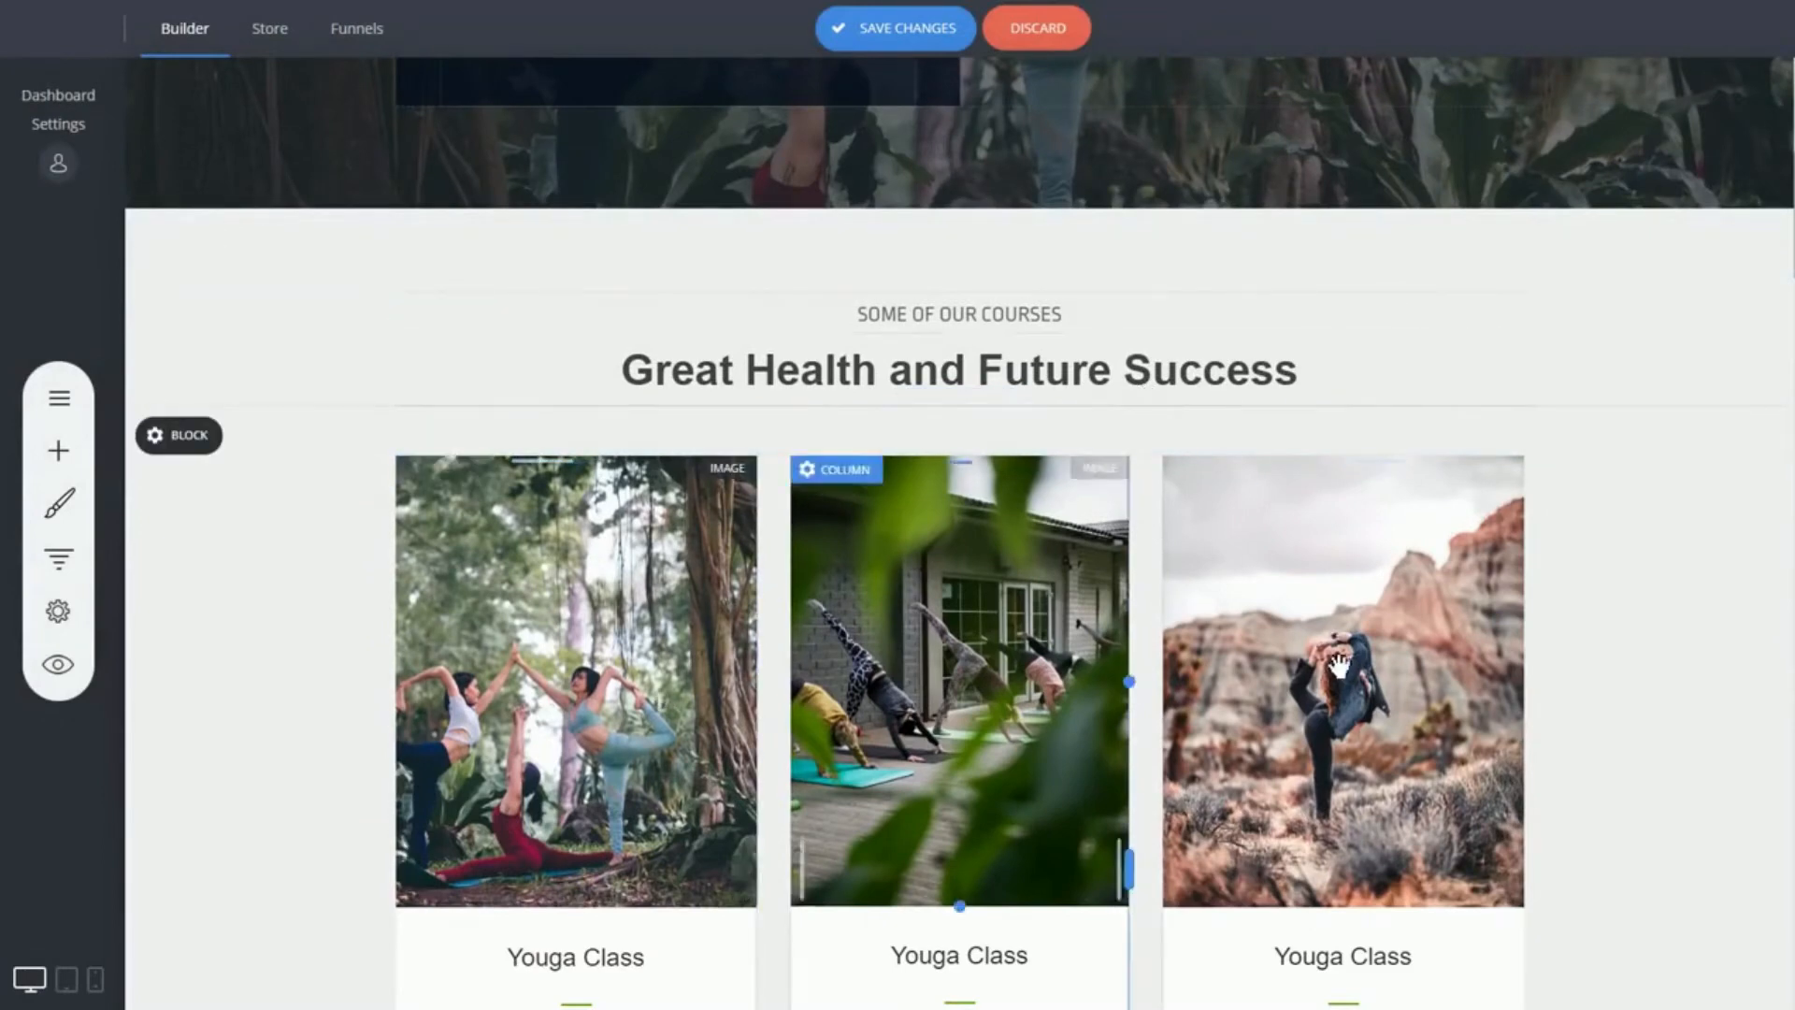
pyautogui.scroll(-3, 1649, 617)
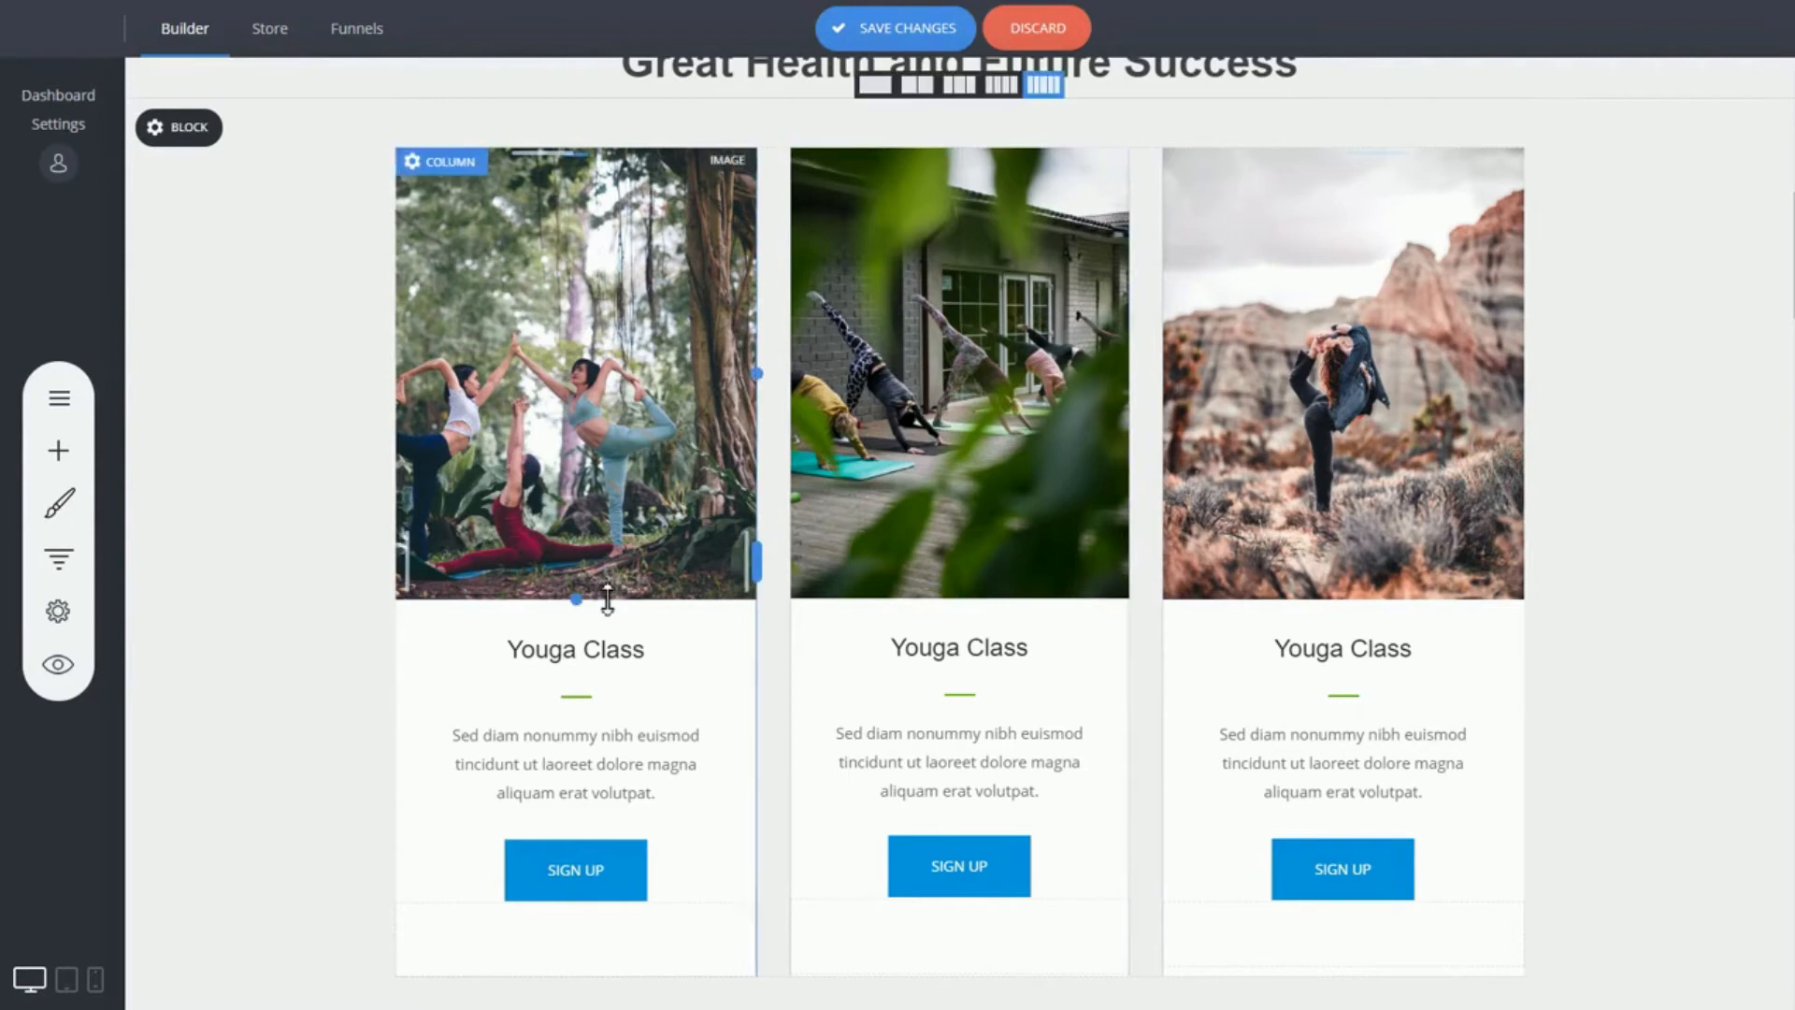
pyautogui.moveTo(608, 599); pyautogui.dragTo(613, 453)
pyautogui.moveTo(905, 599); pyautogui.dragTo(894, 451)
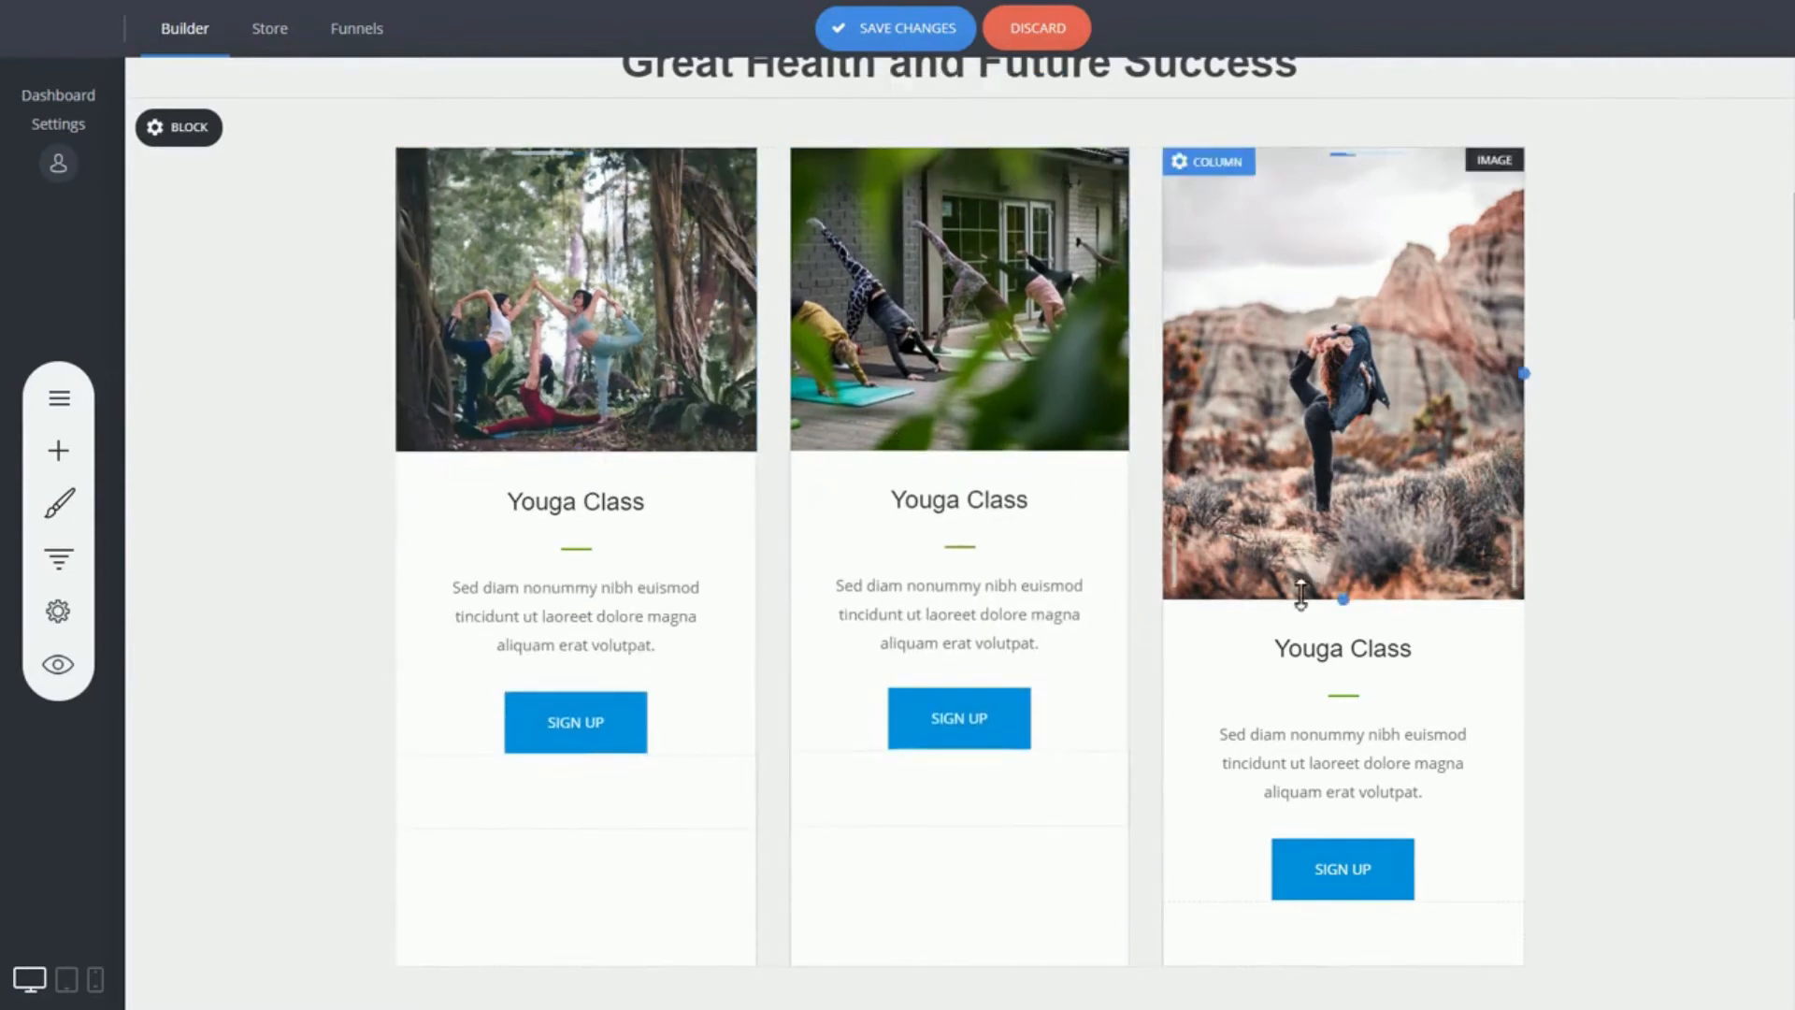
pyautogui.moveTo(1301, 594); pyautogui.dragTo(1279, 450)
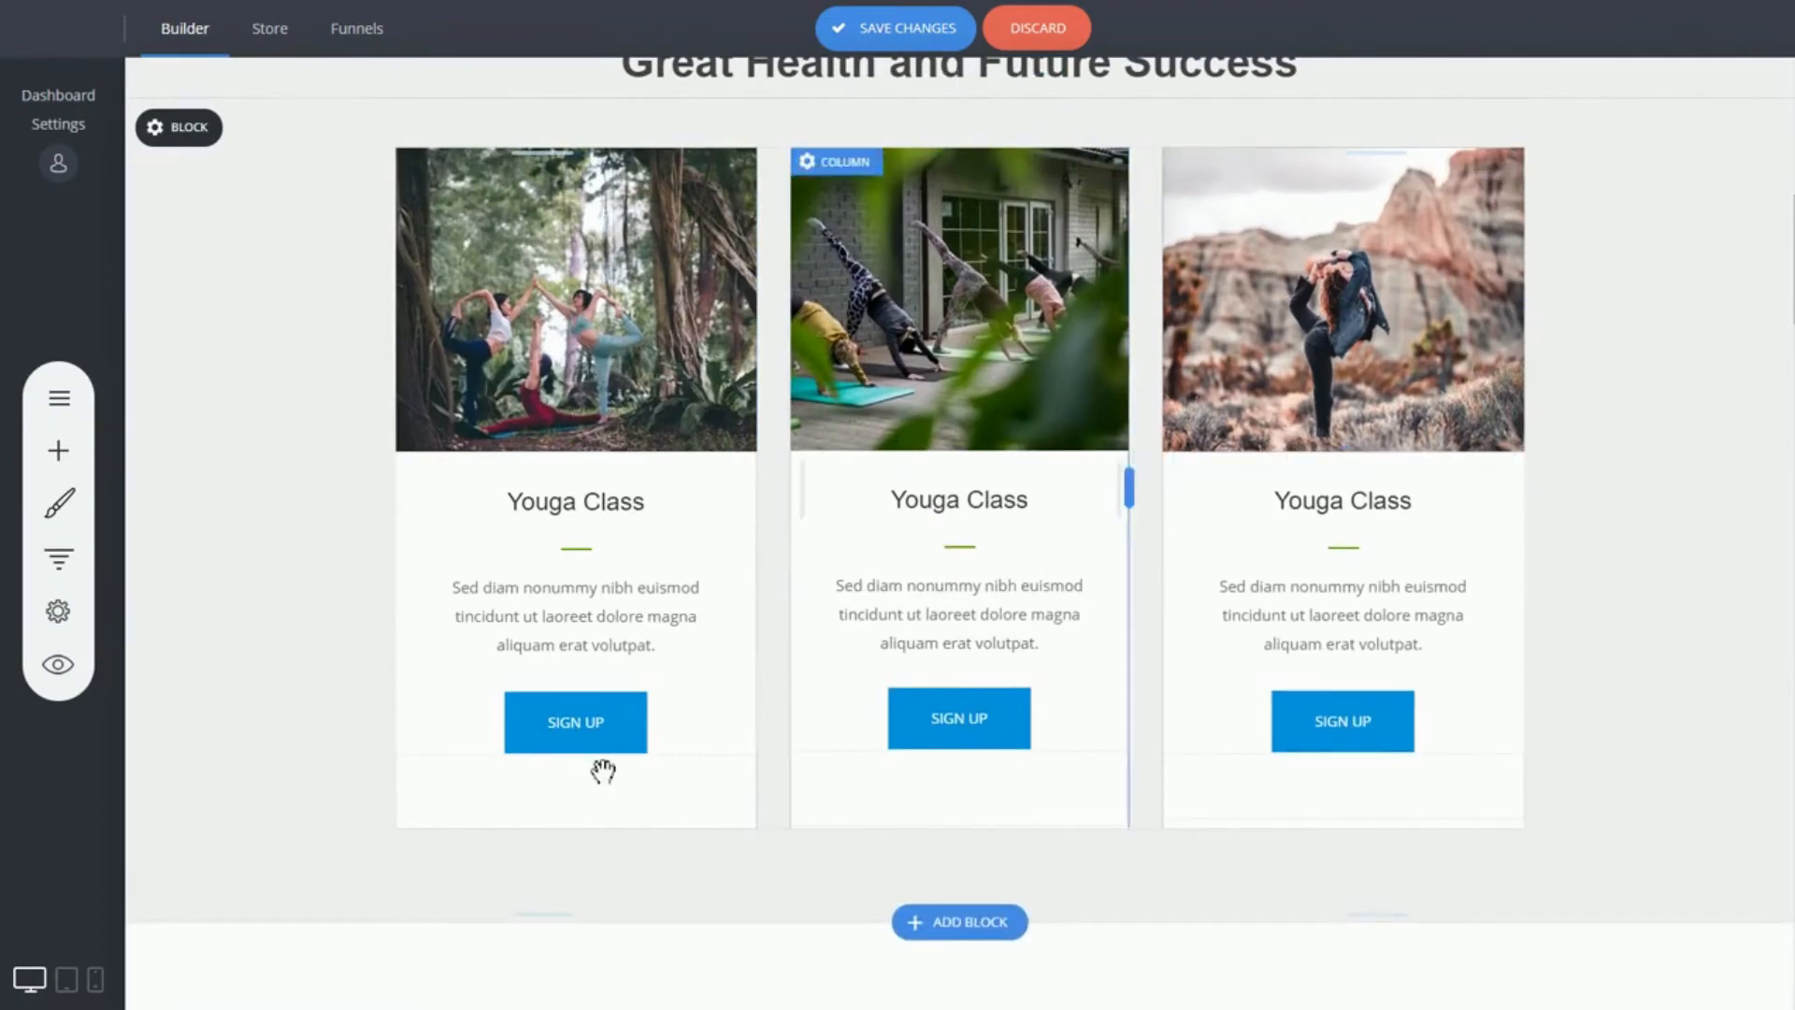
# Step: Delete the Sign Up button from each of the three Youga Class cards
pyautogui.click(589, 733)
pyautogui.click(710, 665)
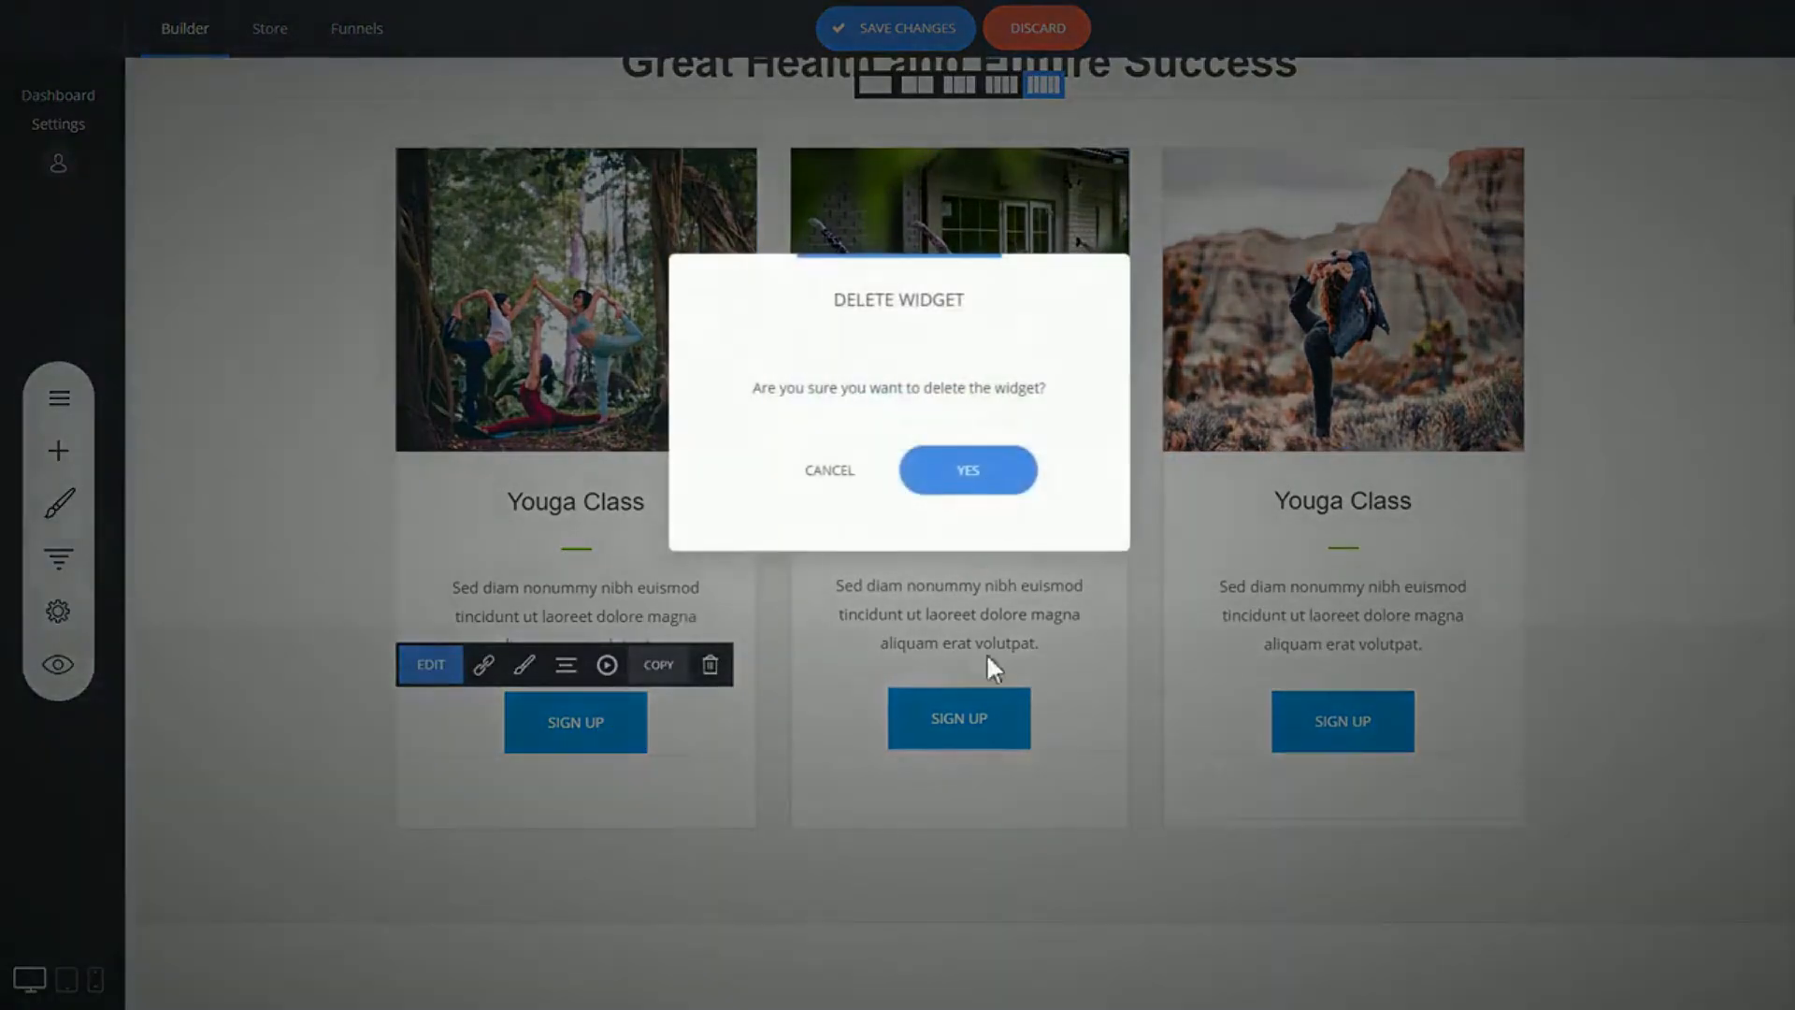
pyautogui.click(968, 470)
pyautogui.click(977, 721)
pyautogui.click(1102, 666)
pyautogui.click(1027, 500)
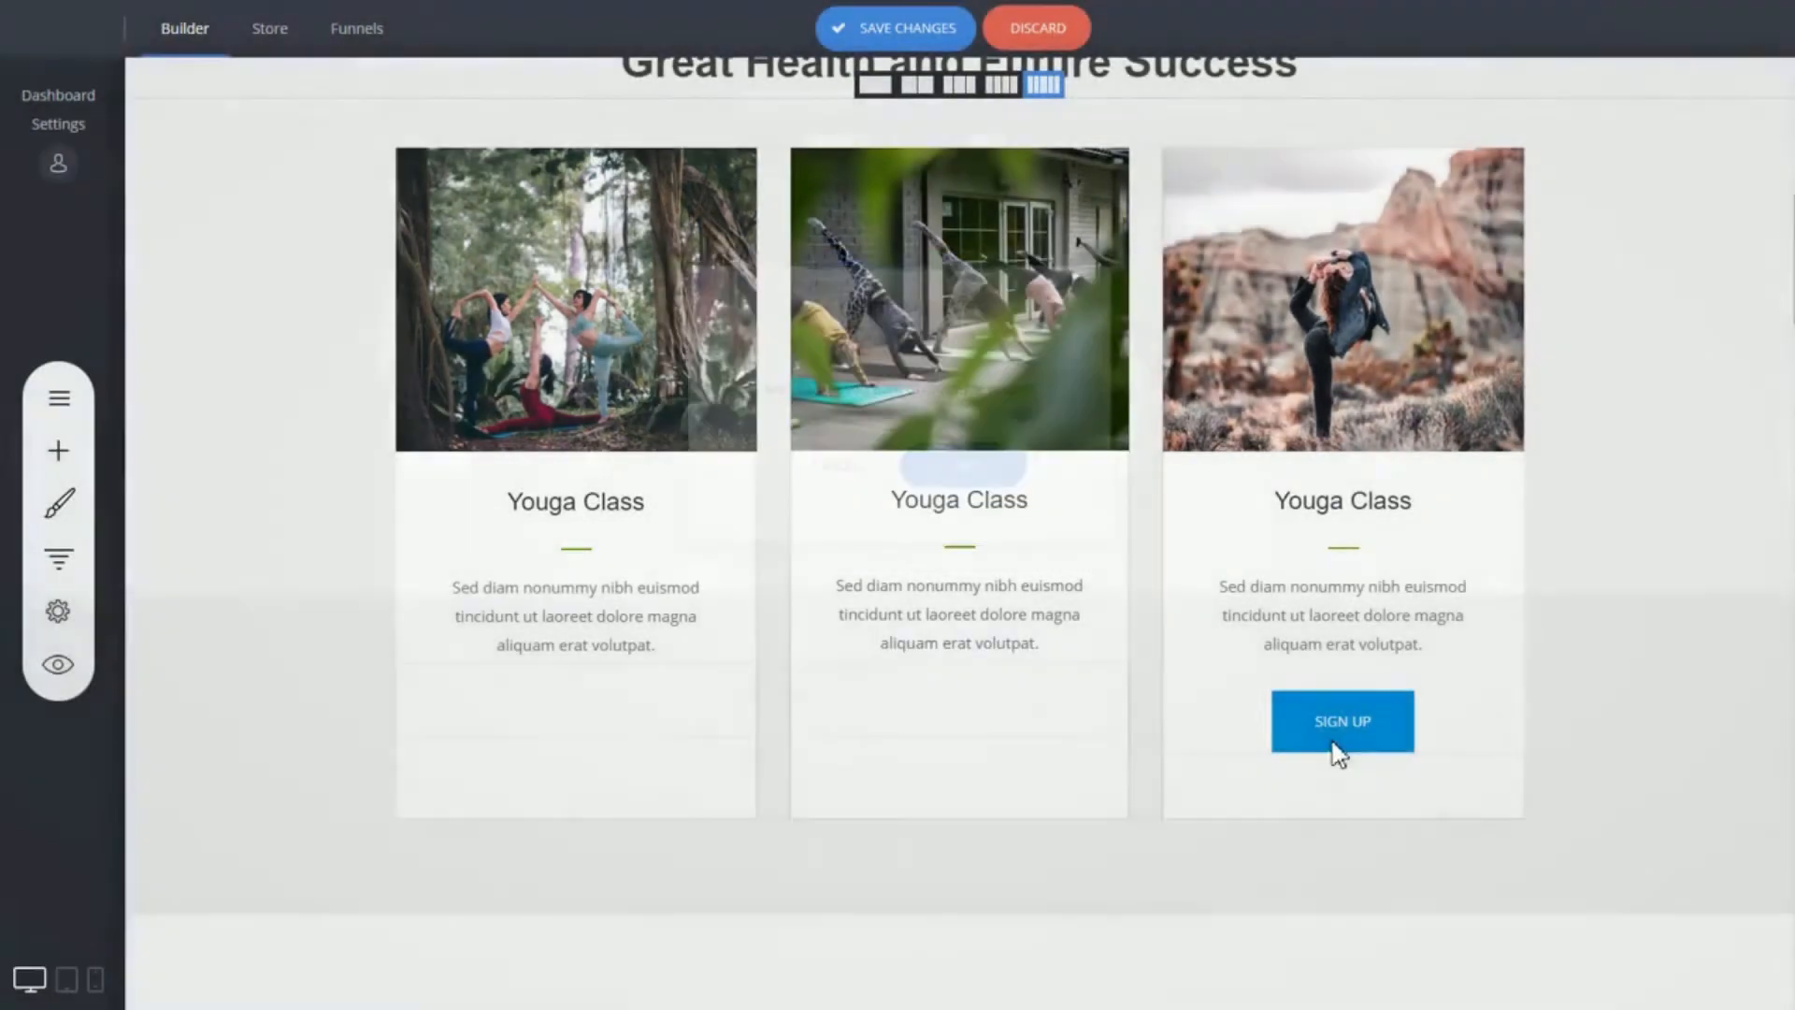
pyautogui.click(1337, 739)
pyautogui.click(1473, 666)
pyautogui.click(981, 497)
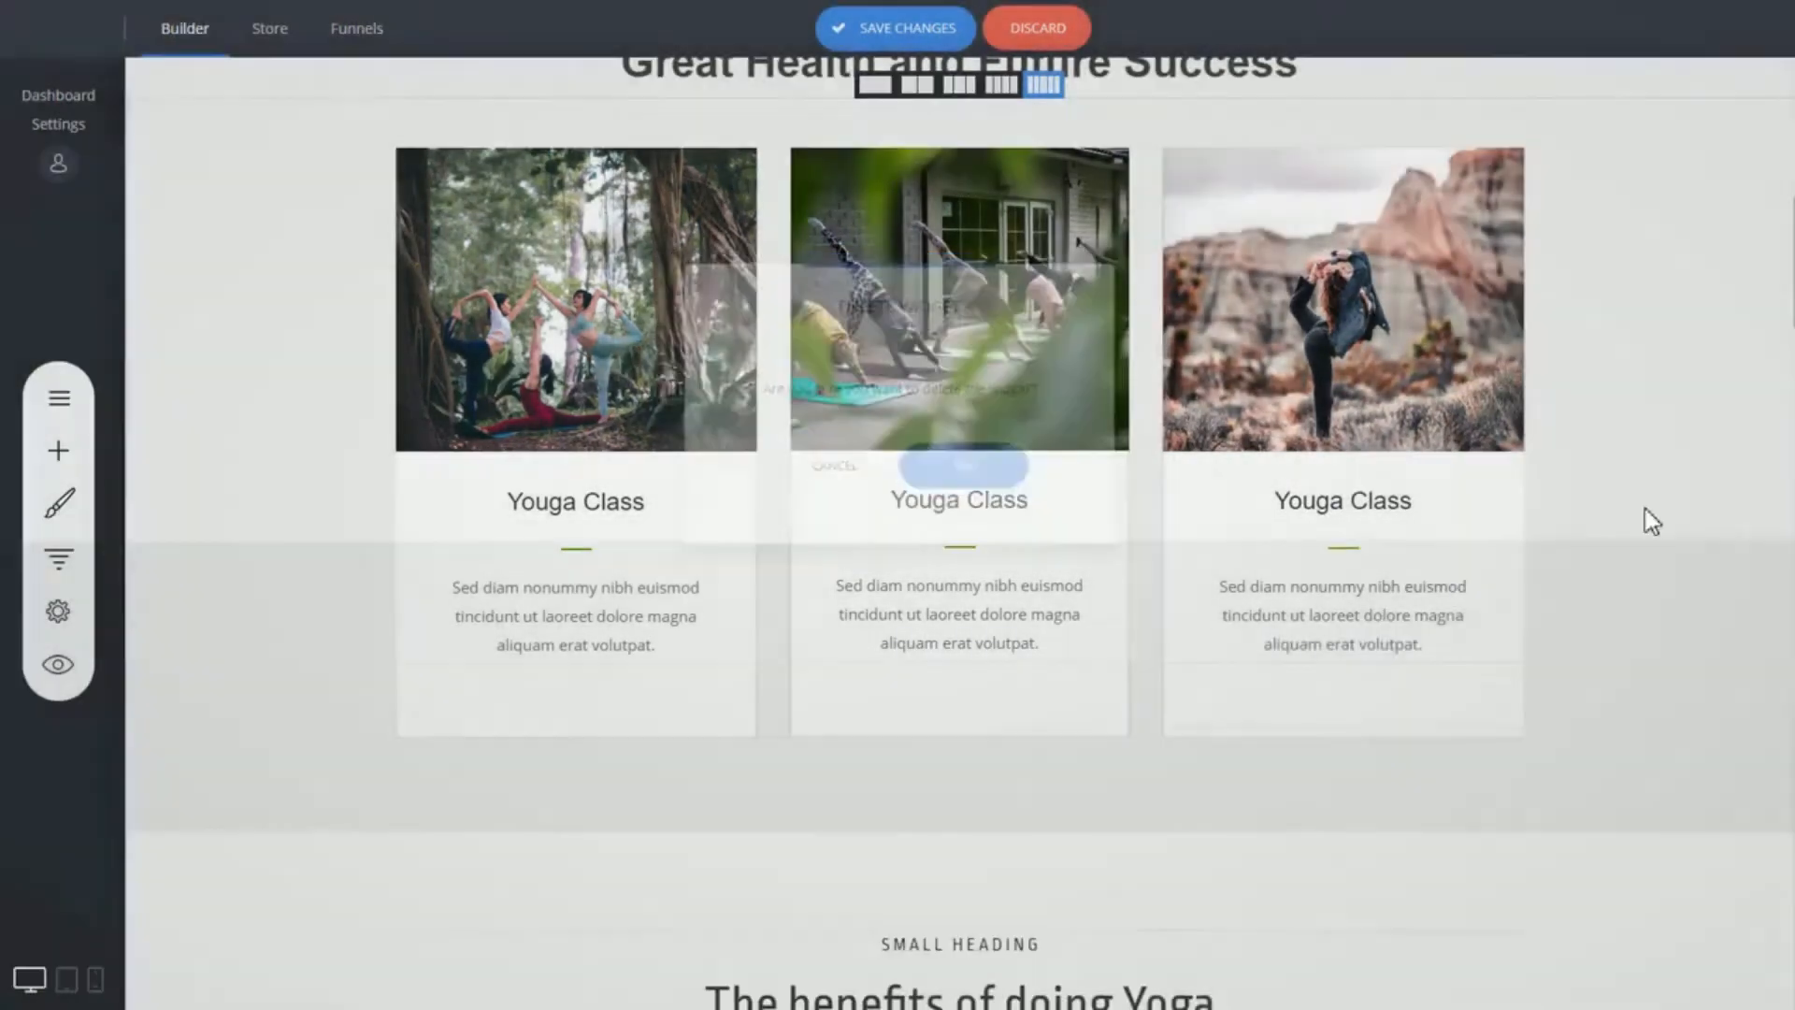
# Step: Increase the spacing above the class cards and set the middle column's top margin to -66 px
pyautogui.scroll(3, 1523, 421)
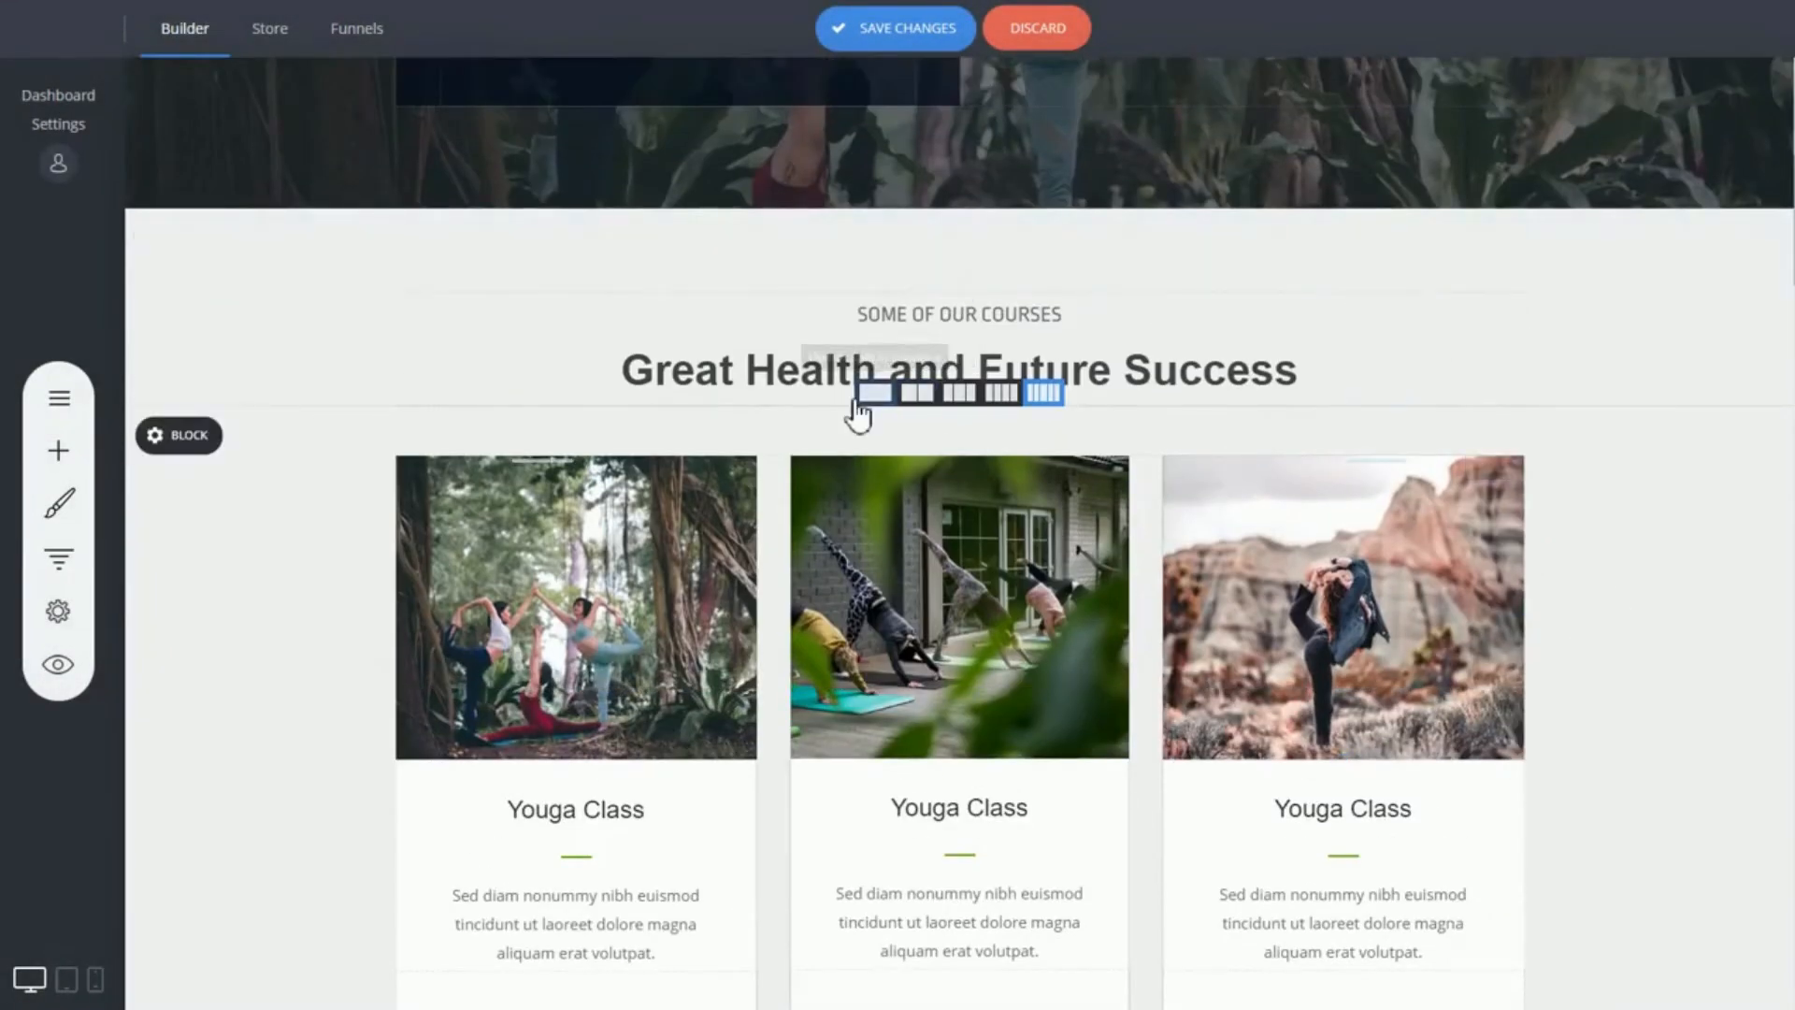
pyautogui.moveTo(826, 433); pyautogui.dragTo(821, 469)
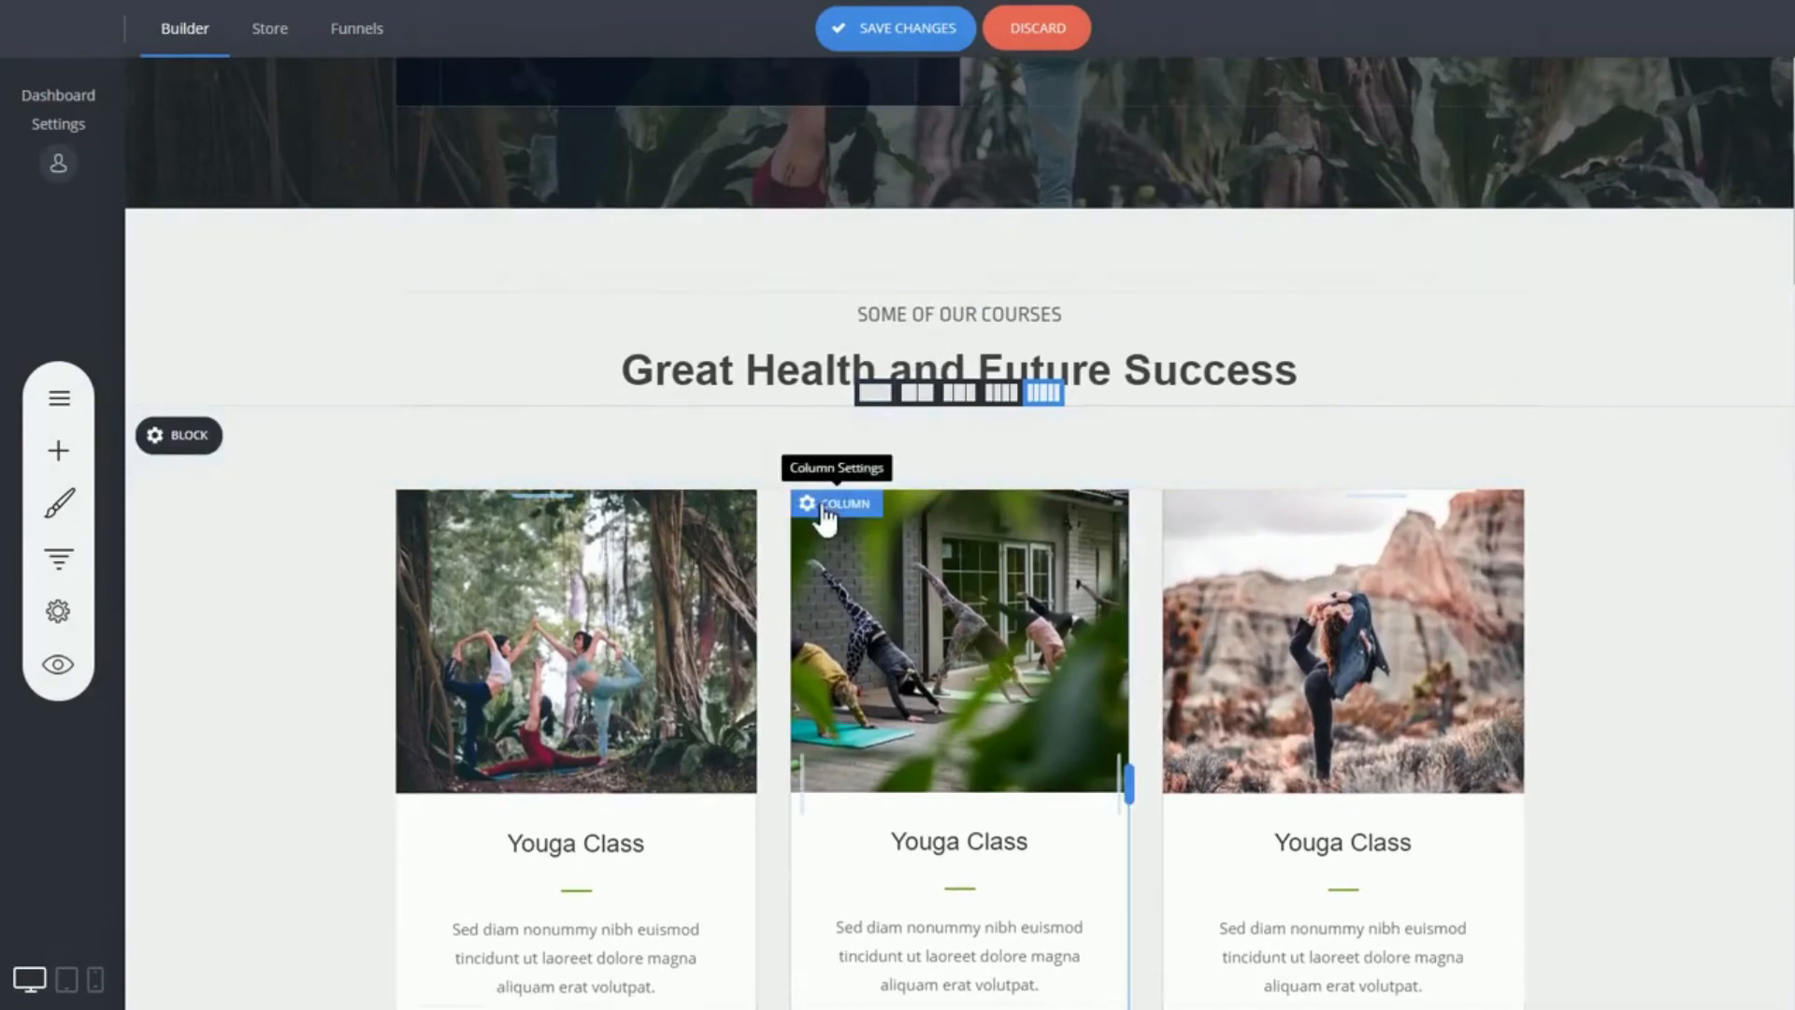
pyautogui.click(826, 505)
pyautogui.moveTo(1147, 209); pyautogui.dragTo(1497, 187)
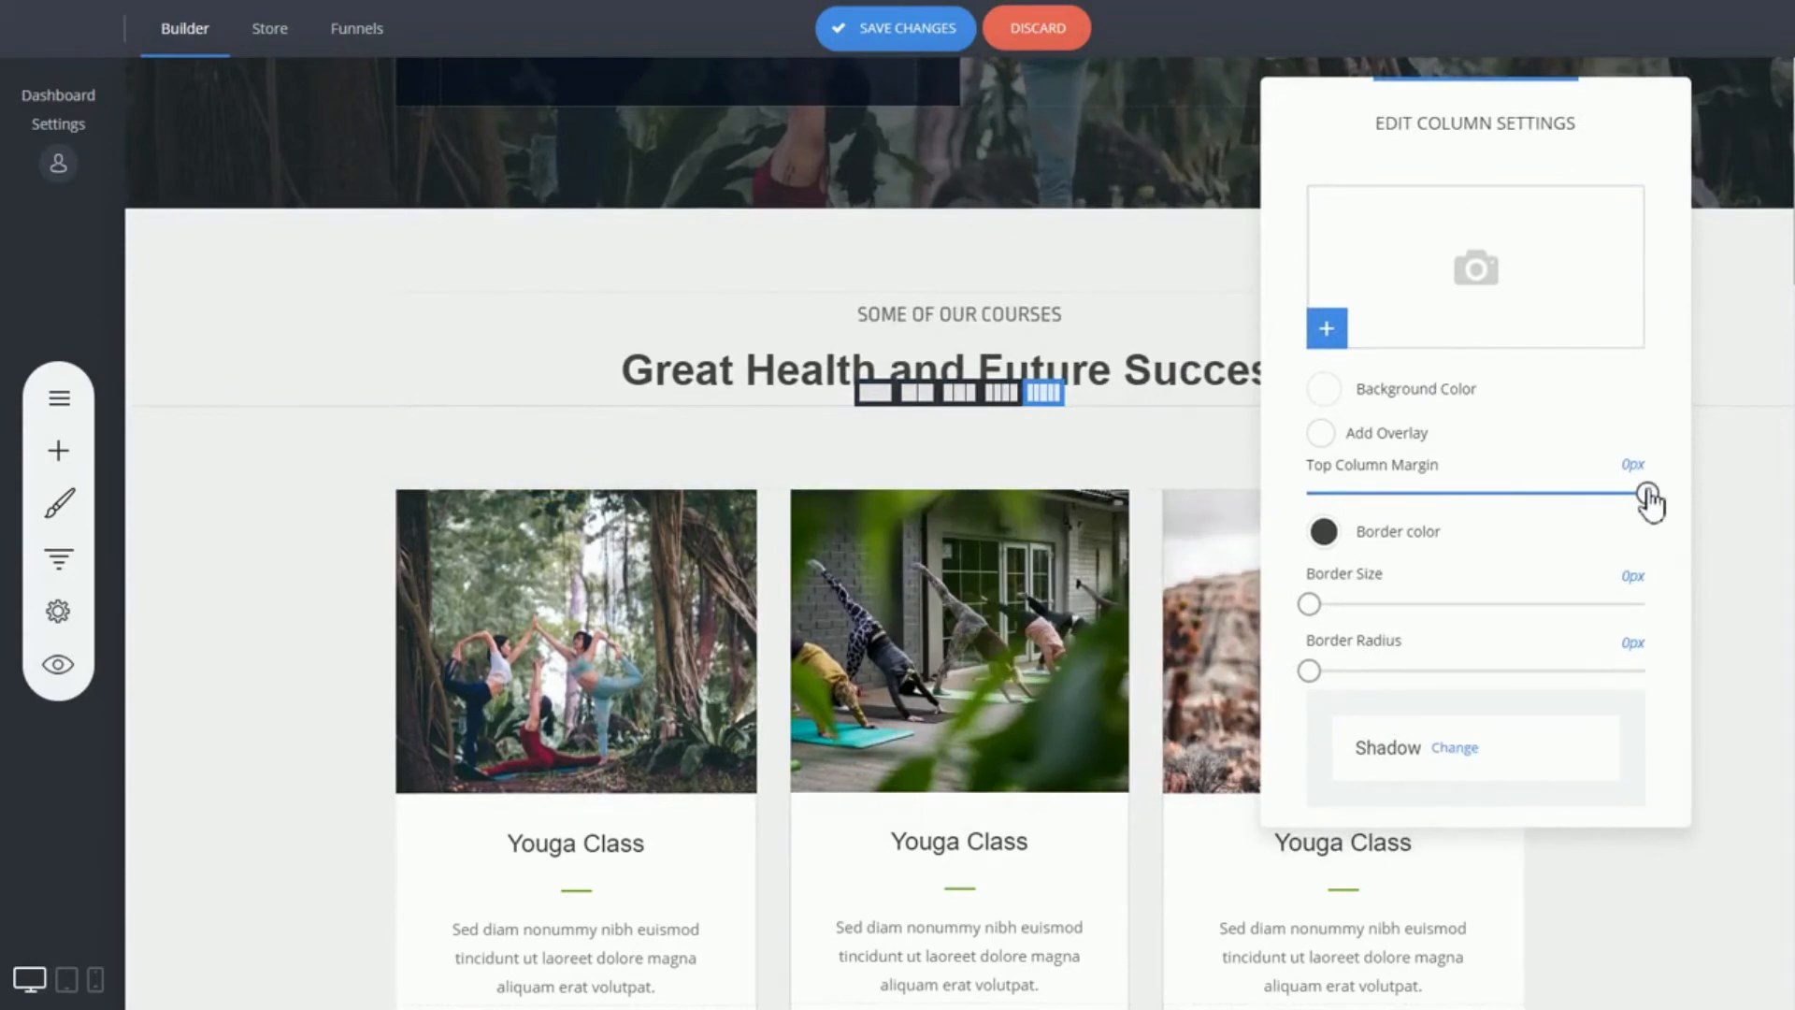
pyautogui.moveTo(1648, 493); pyautogui.dragTo(1585, 493)
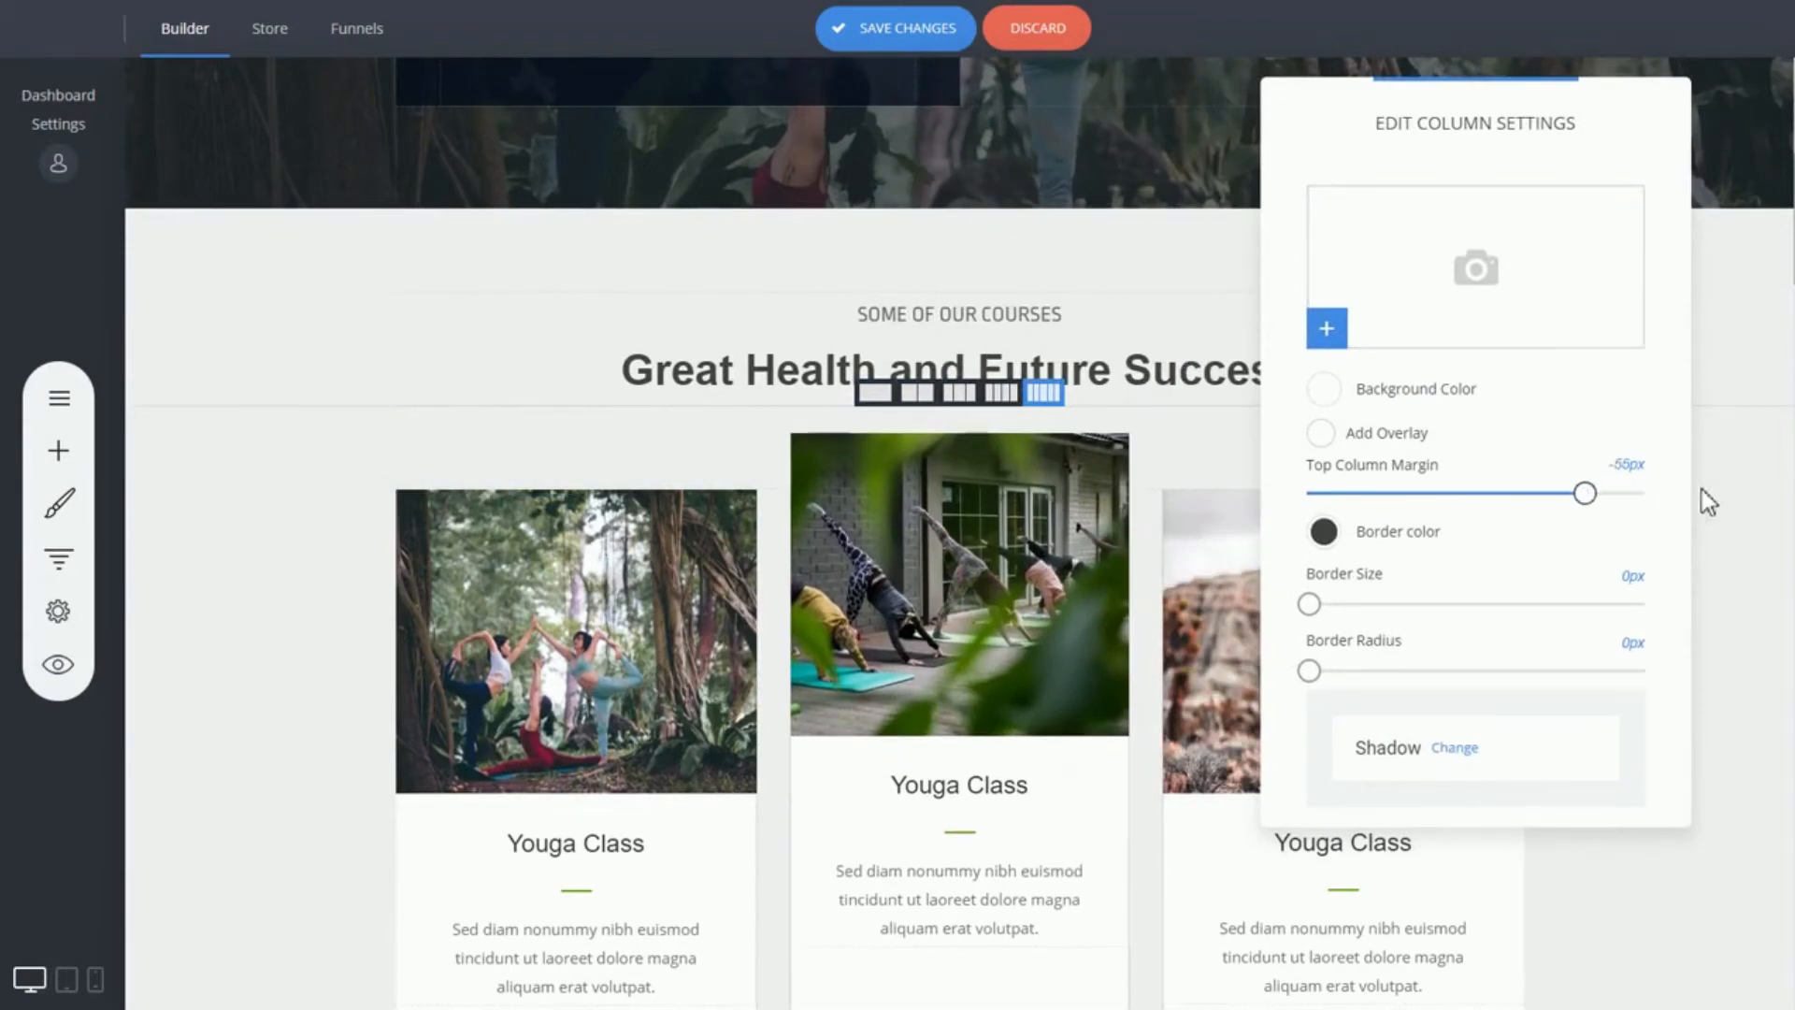
pyautogui.click(1735, 482)
# Step: Remove the spacing above the class cards' row and set the spacing below the courses heading to about 87 px
pyautogui.moveTo(1200, 441); pyautogui.dragTo(1205, 458)
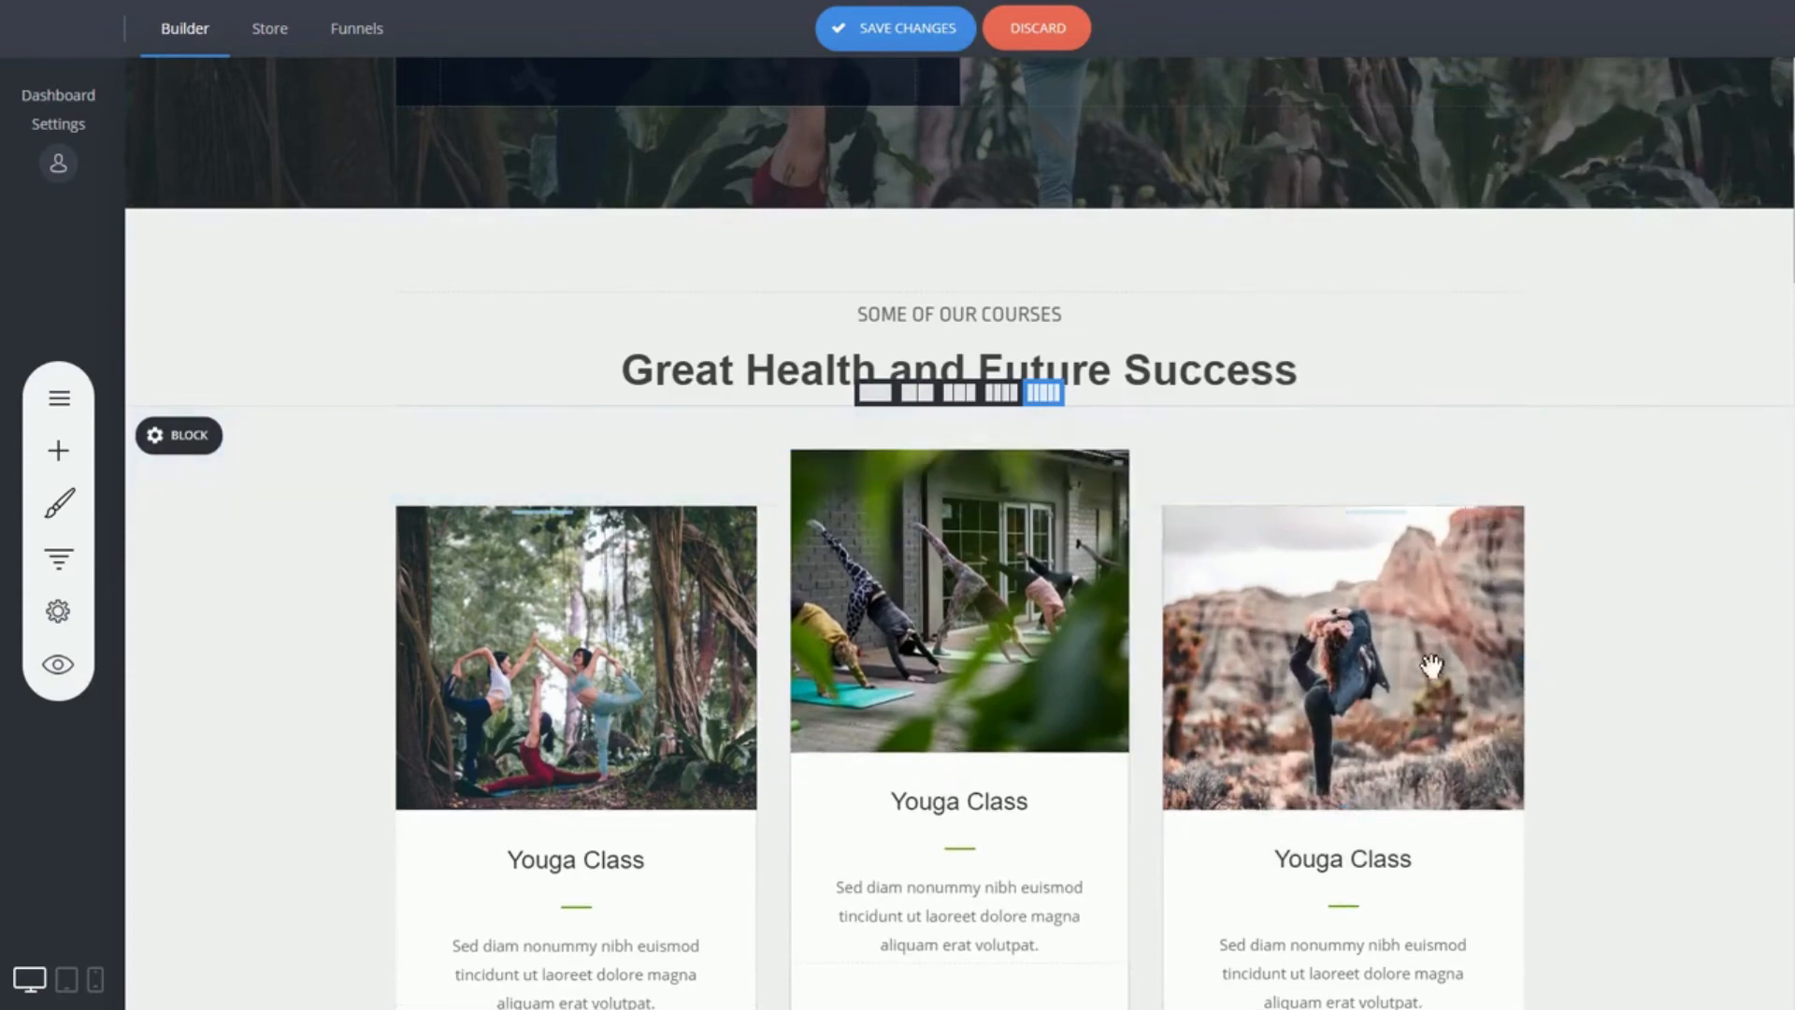
pyautogui.scroll(-3, 1321, 565)
pyautogui.scroll(3, 675, 420)
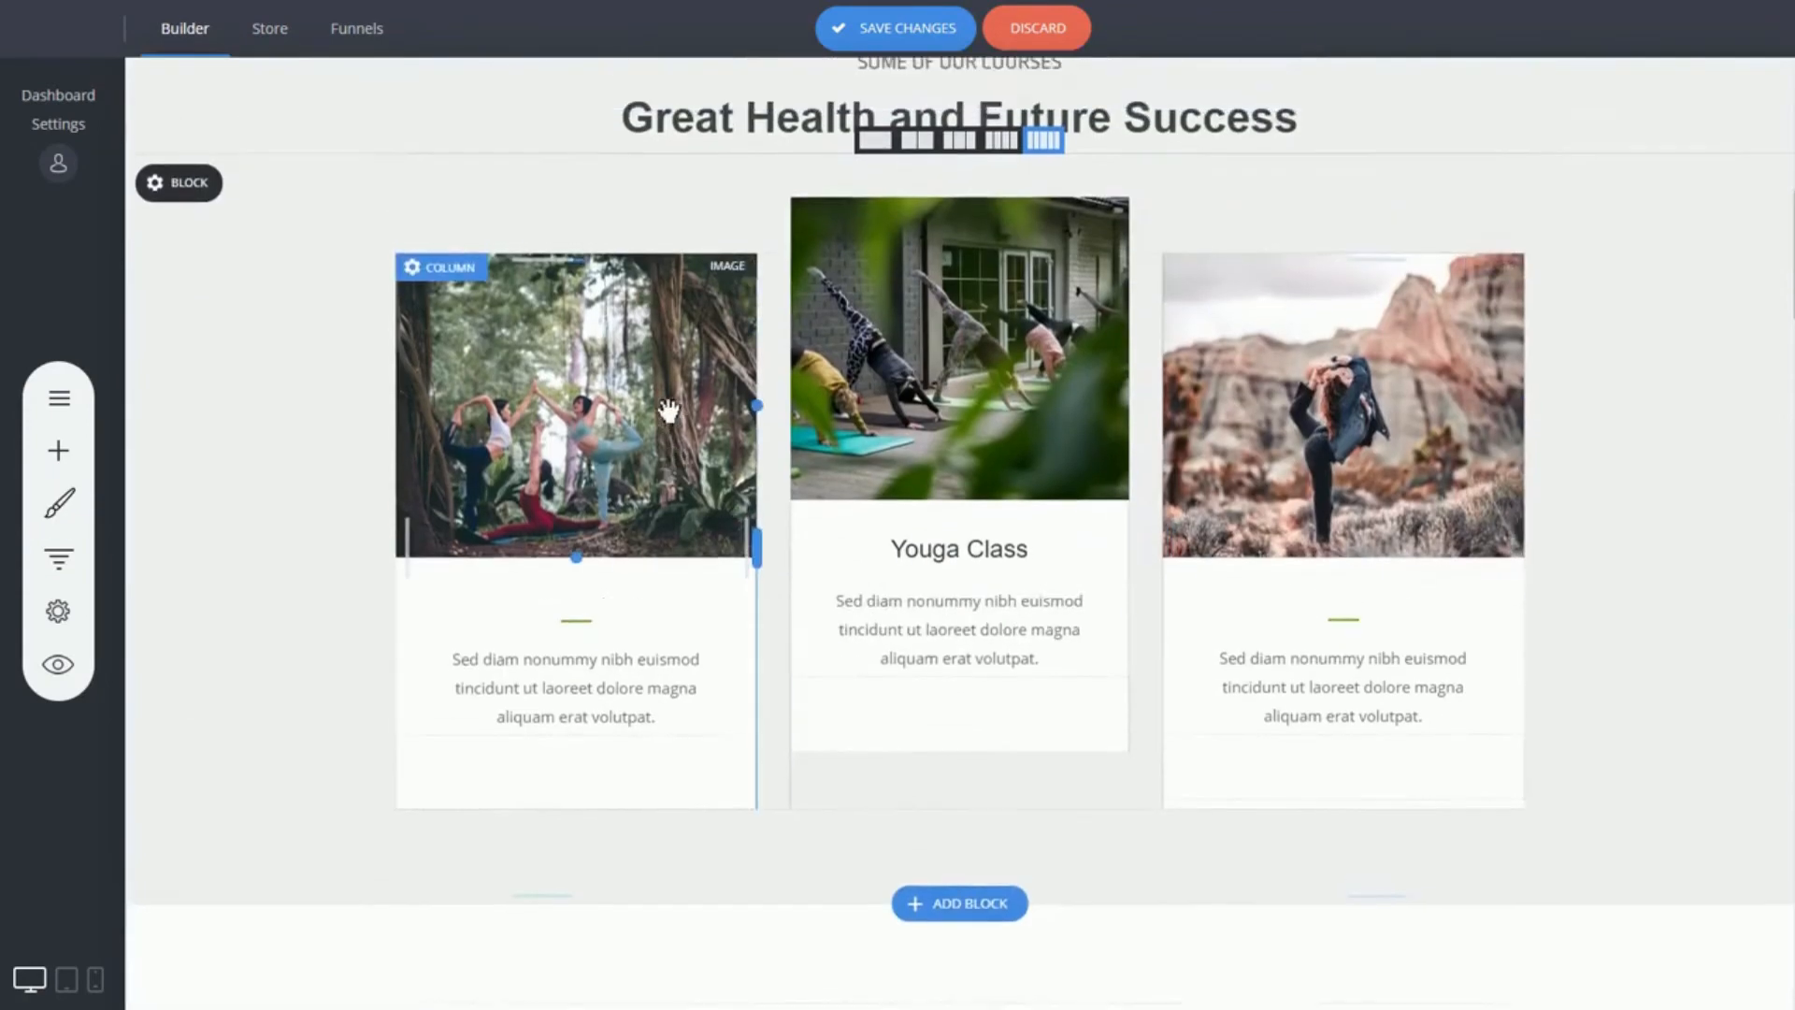
pyautogui.moveTo(671, 440); pyautogui.dragTo(677, 402)
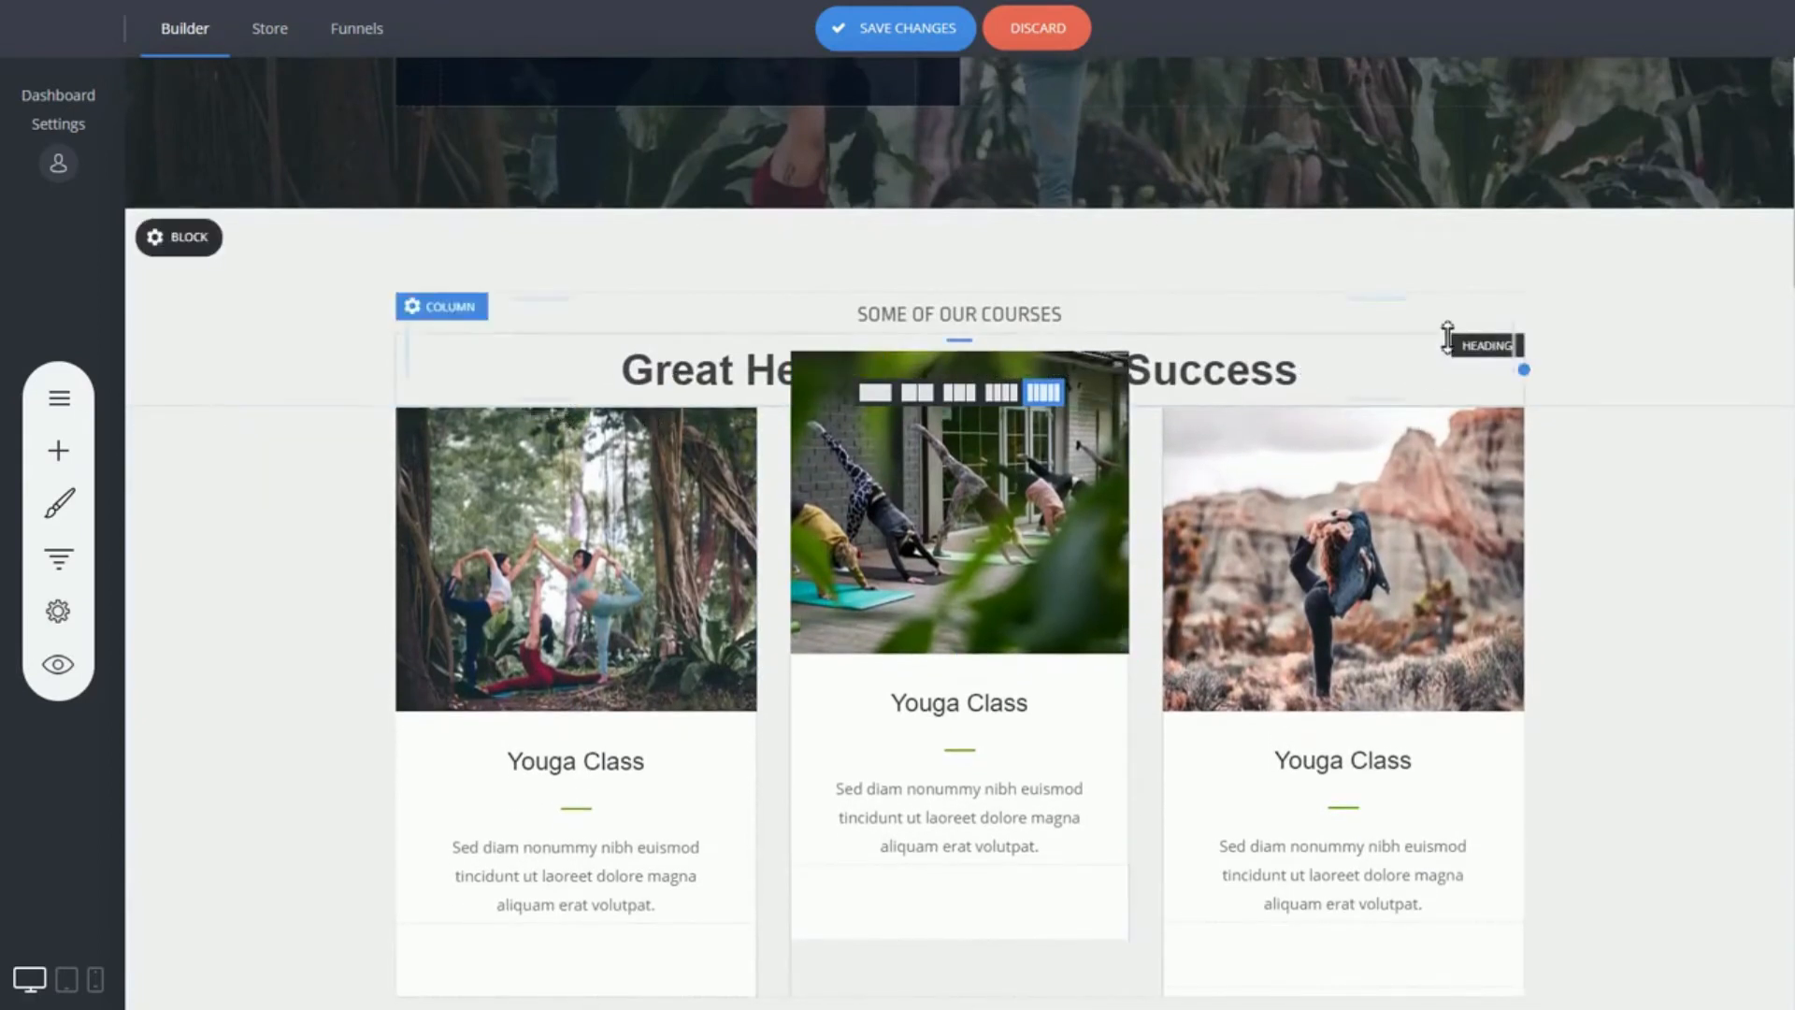
pyautogui.moveTo(1378, 397); pyautogui.dragTo(1493, 681)
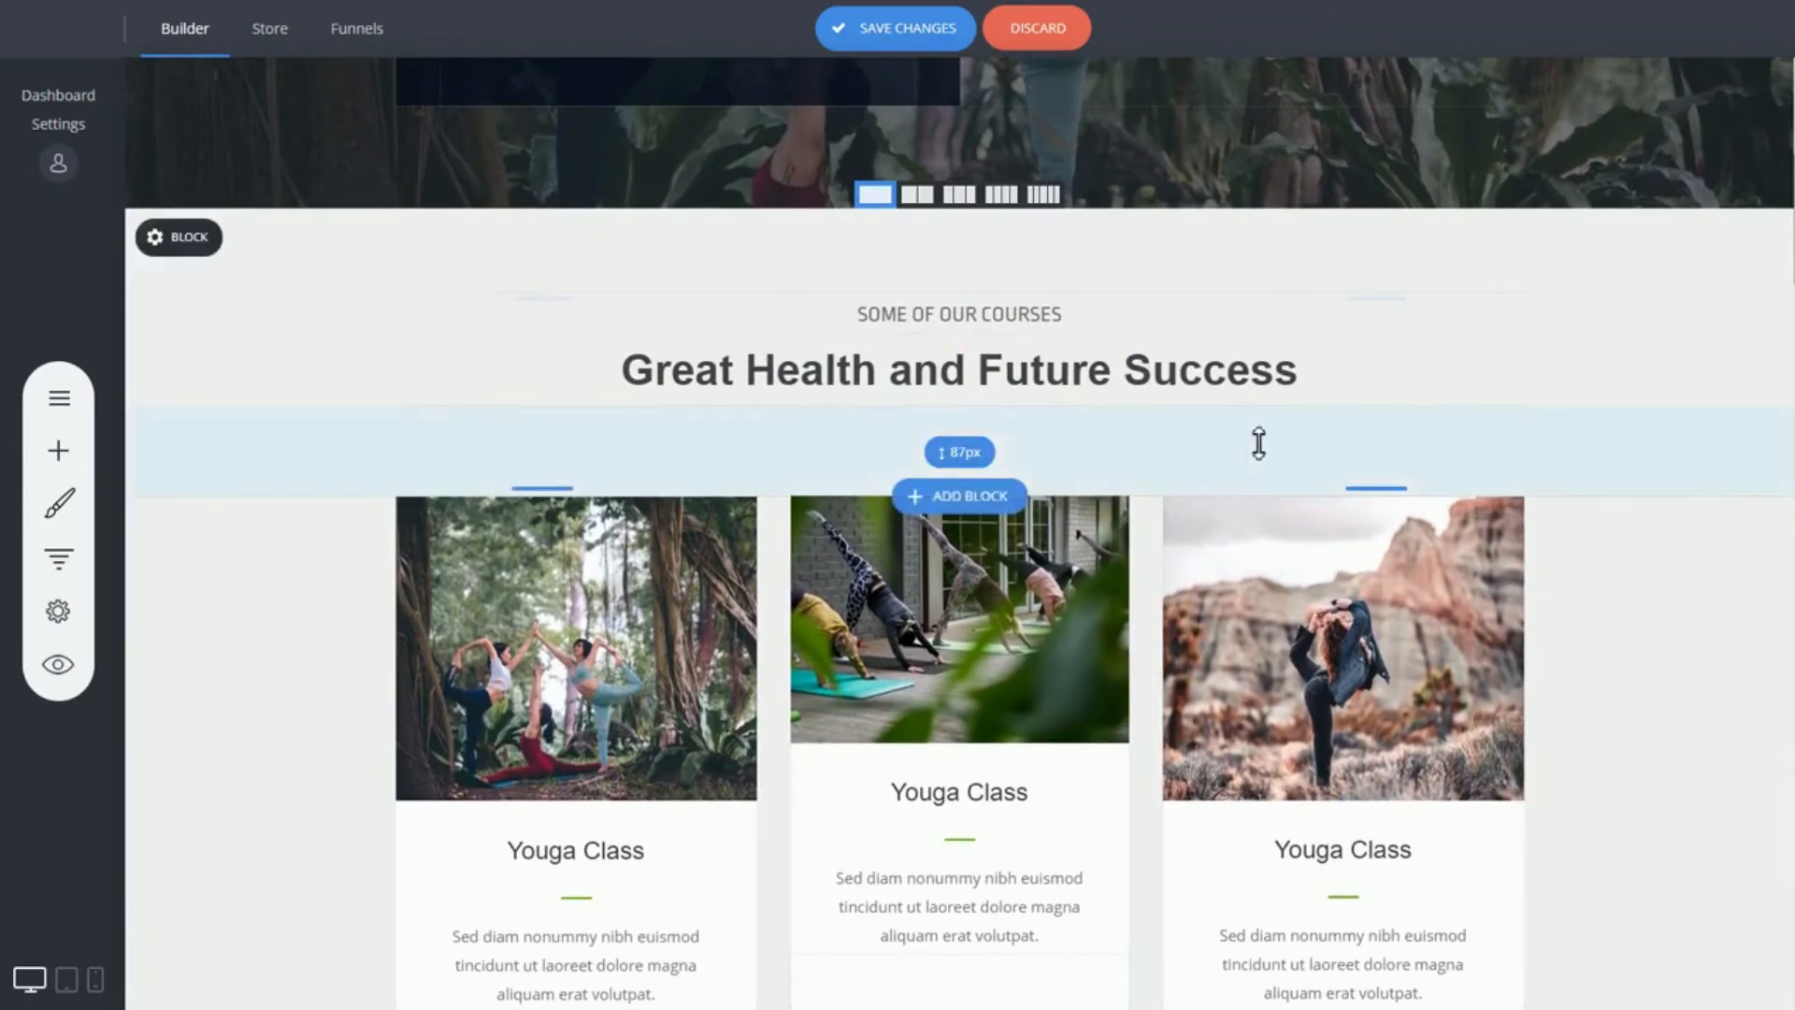
# Step: Review the page from the hero through the courses cards to the benefits block
pyautogui.scroll(-5, 1567, 400)
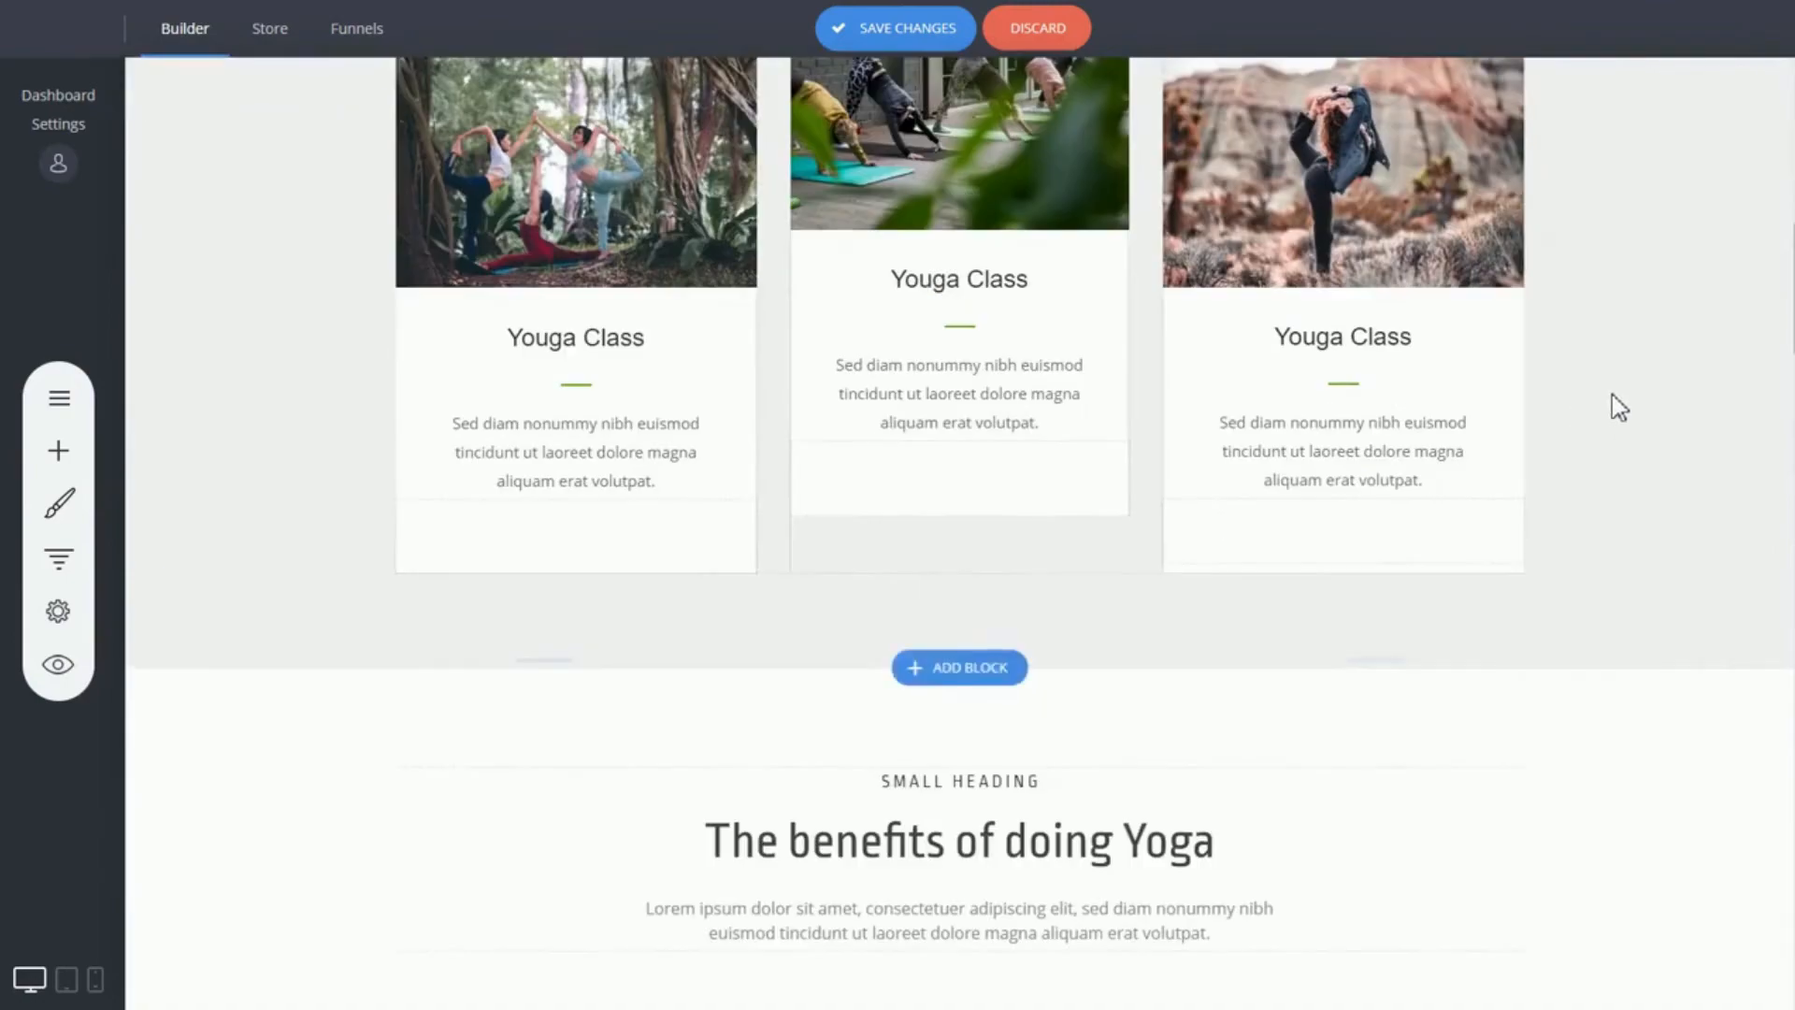
pyautogui.scroll(3, 1612, 395)
pyautogui.scroll(-5, 1608, 394)
pyautogui.scroll(9, 1608, 400)
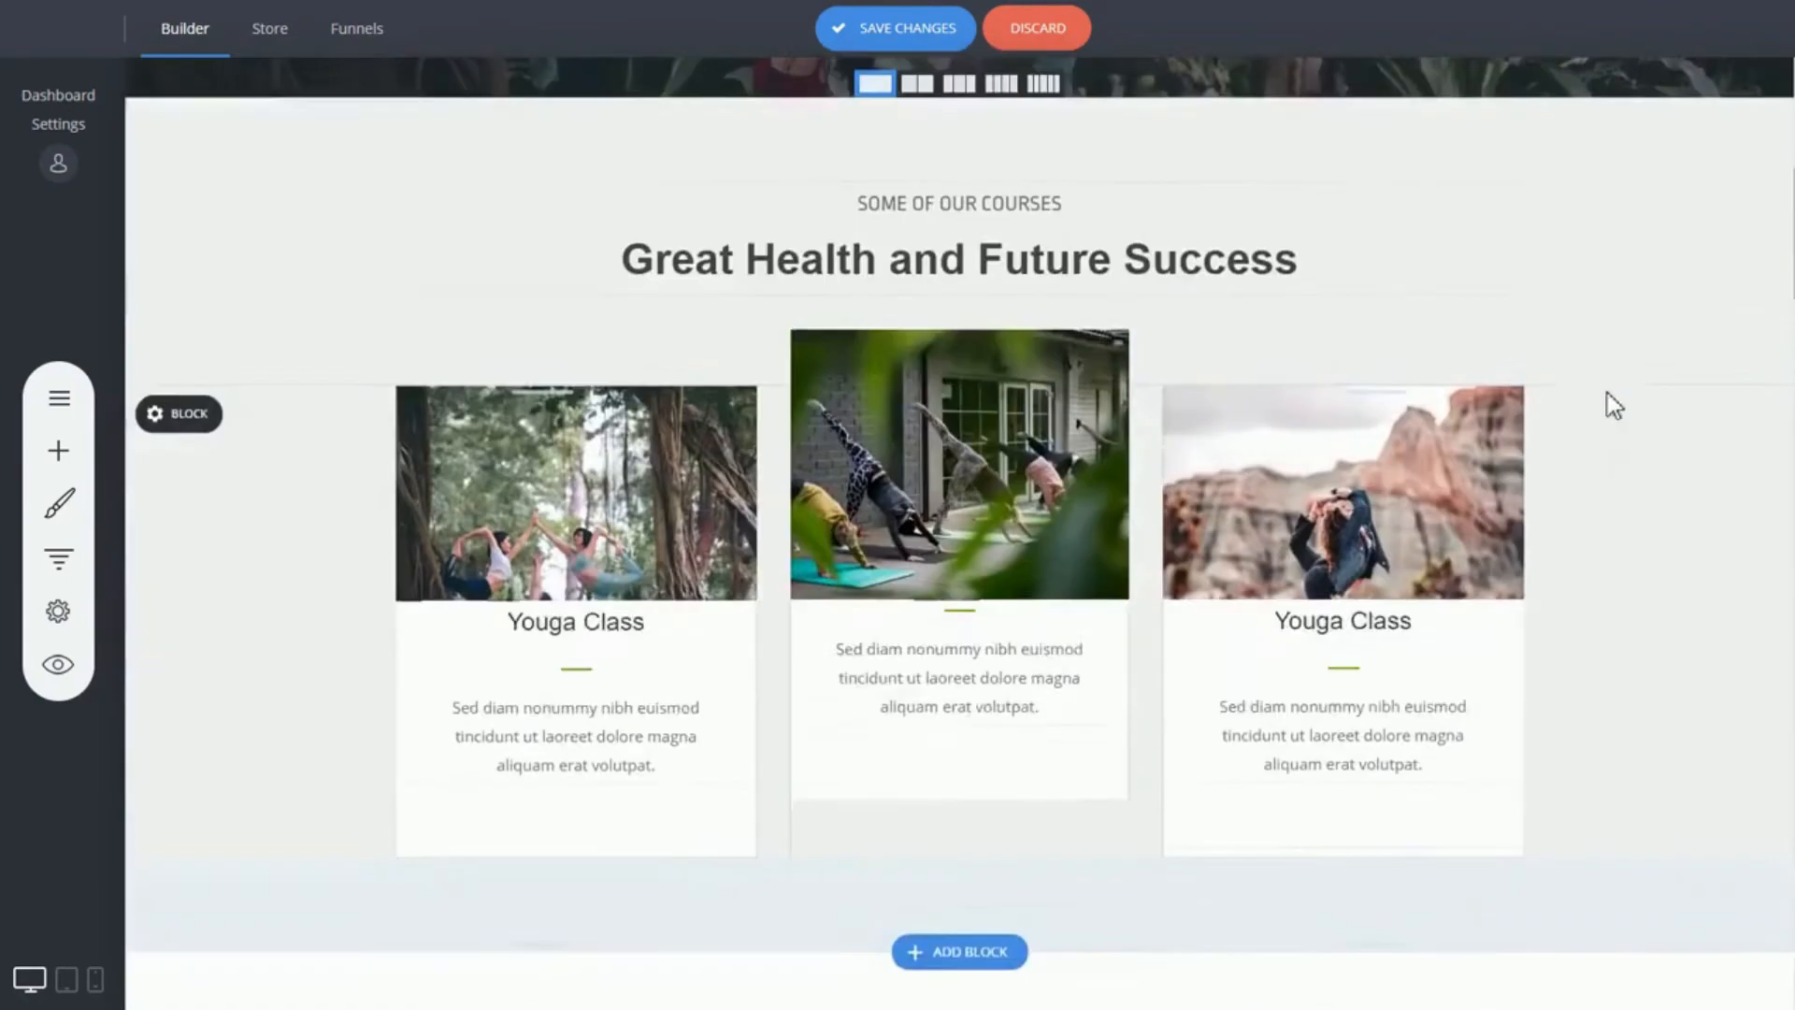
pyautogui.scroll(-4, 1496, 425)
pyautogui.scroll(-3, 1066, 681)
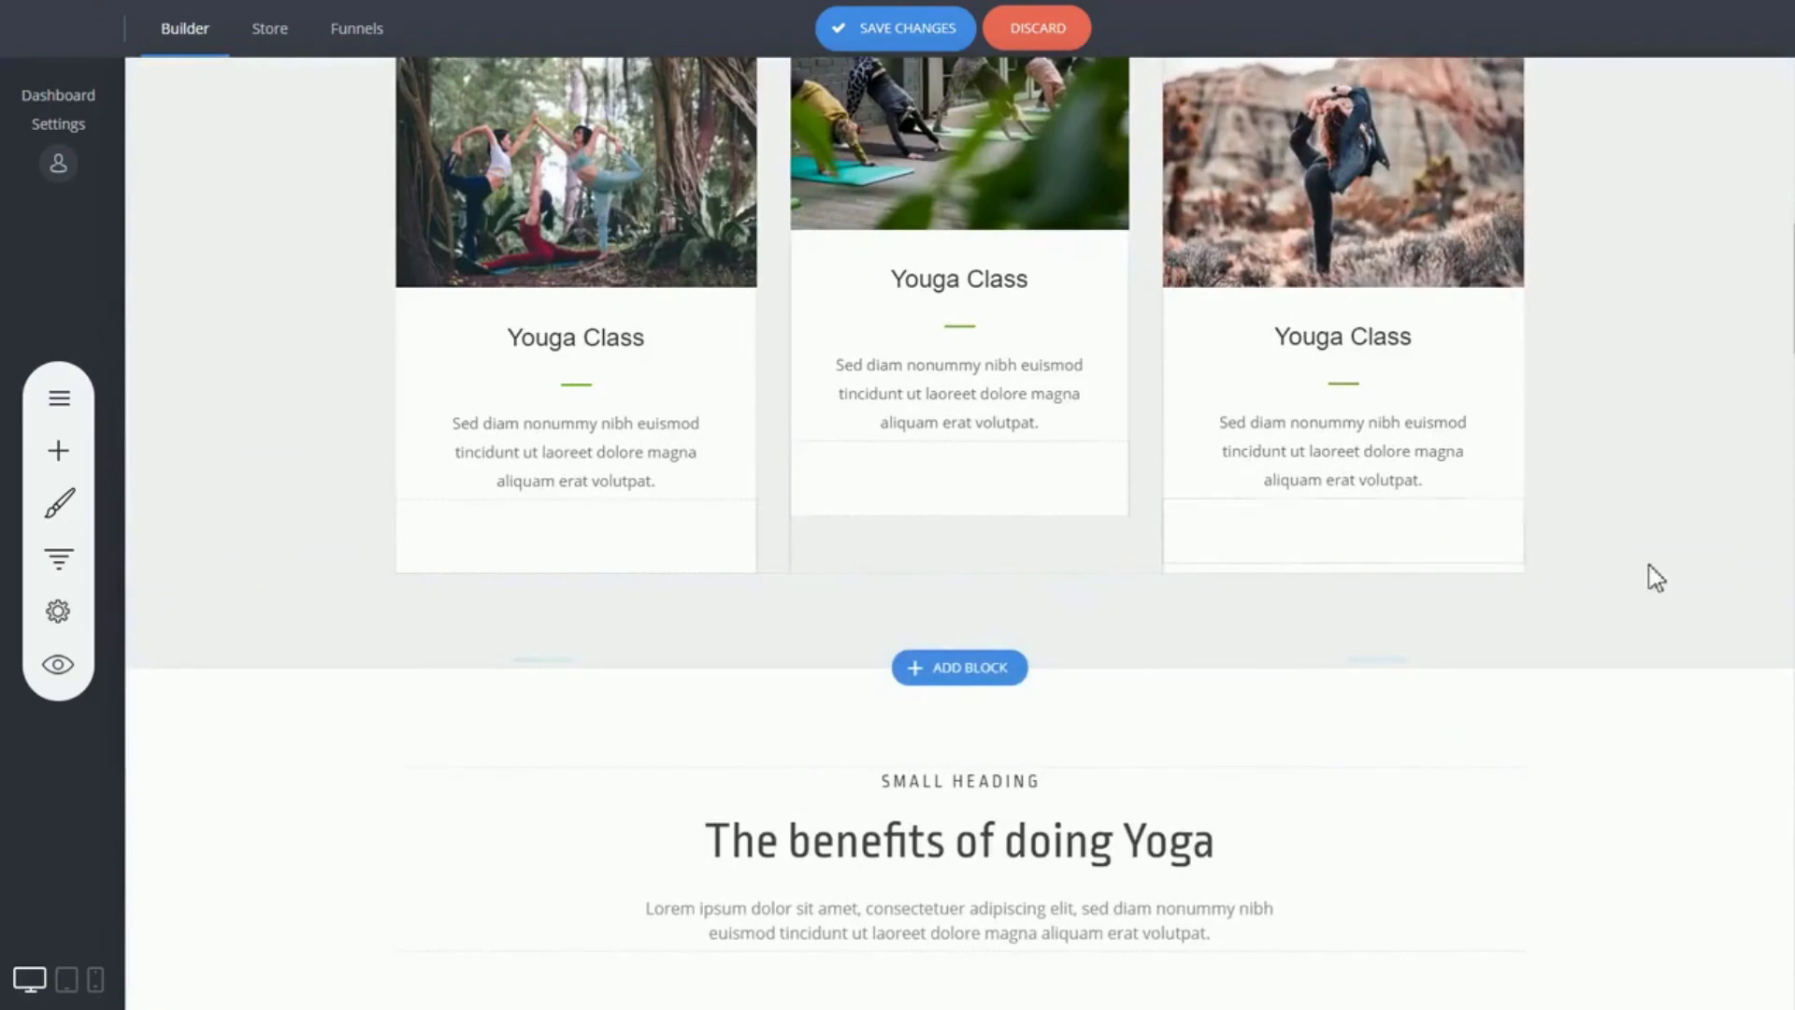
pyautogui.scroll(10, 1651, 559)
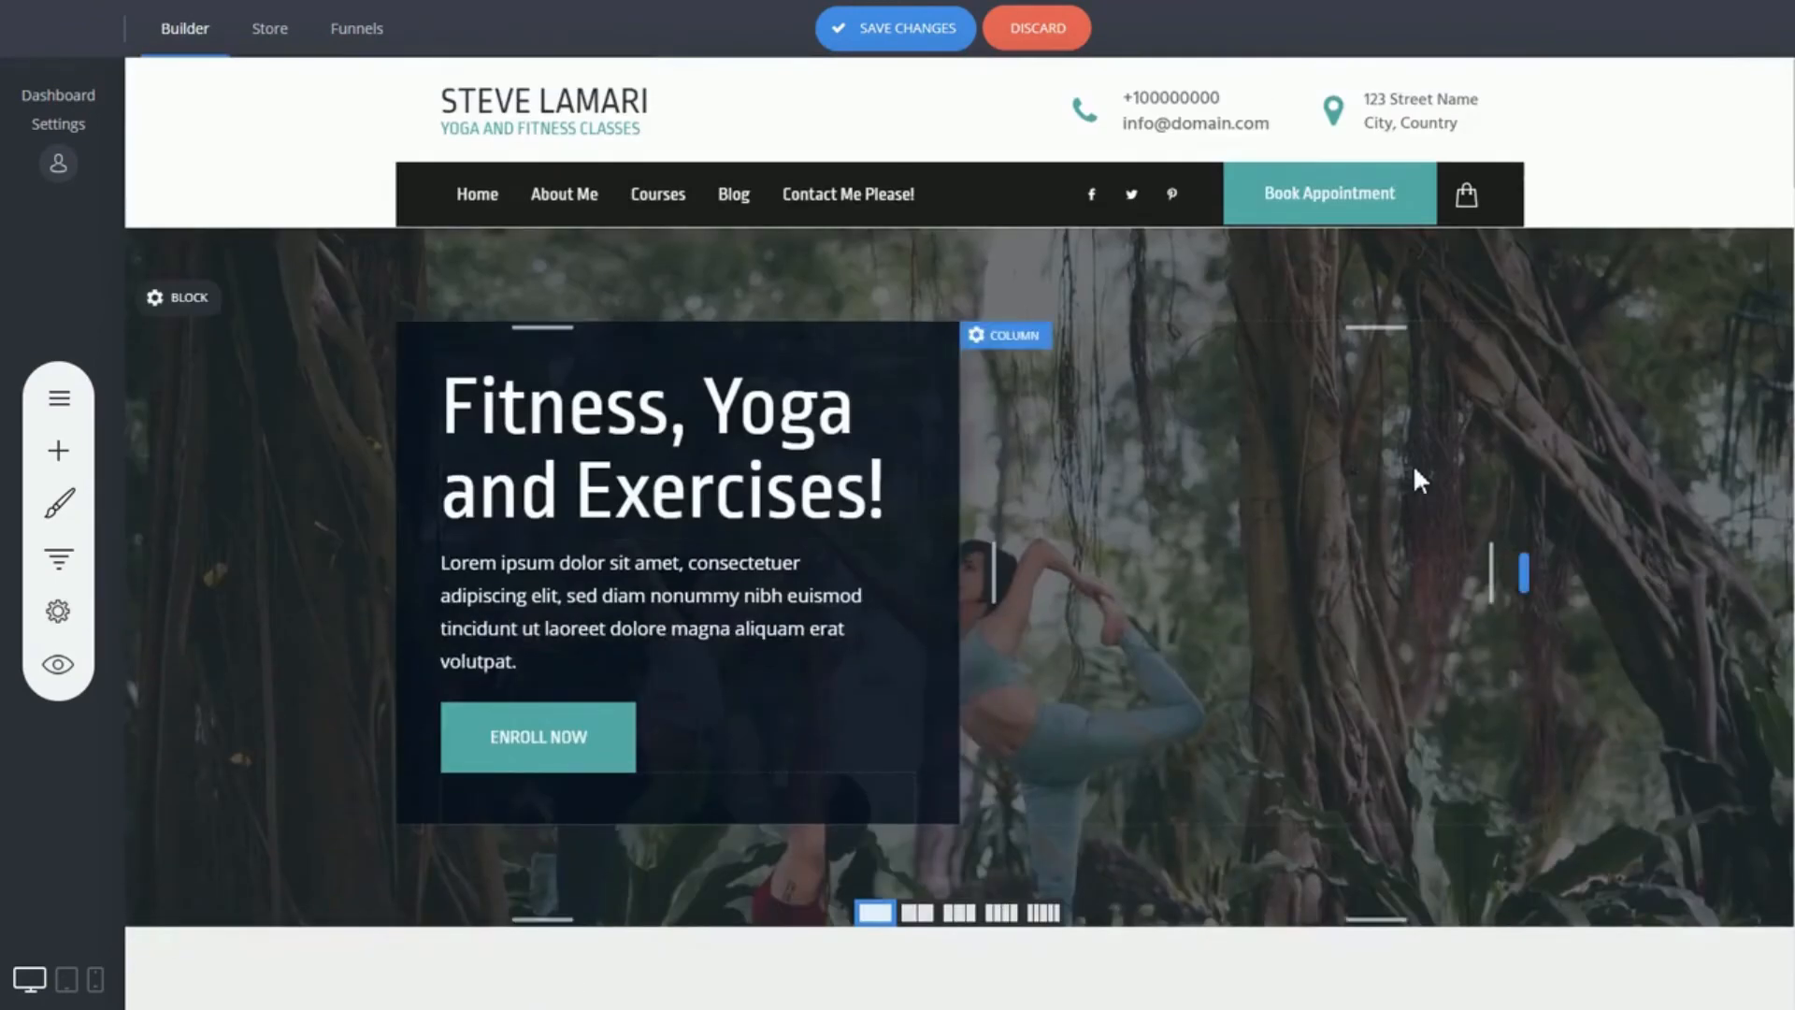
pyautogui.scroll(-10, 1415, 469)
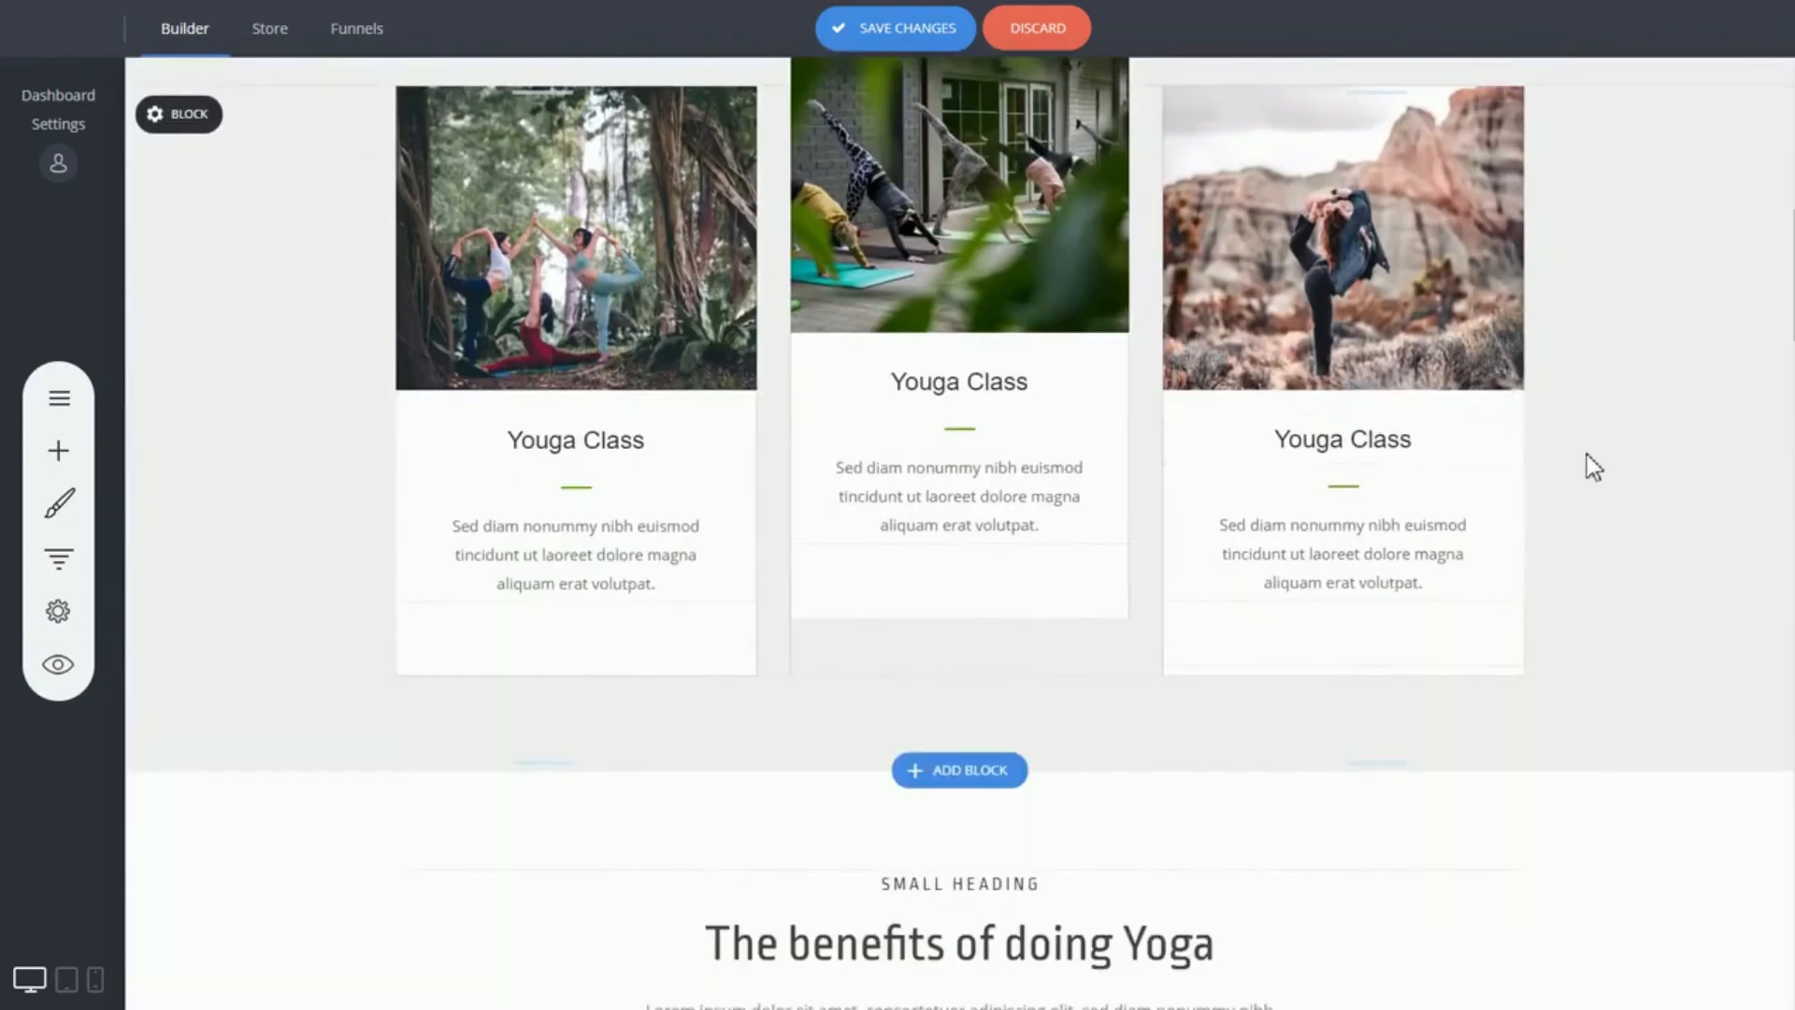
pyautogui.scroll(-5, 1599, 491)
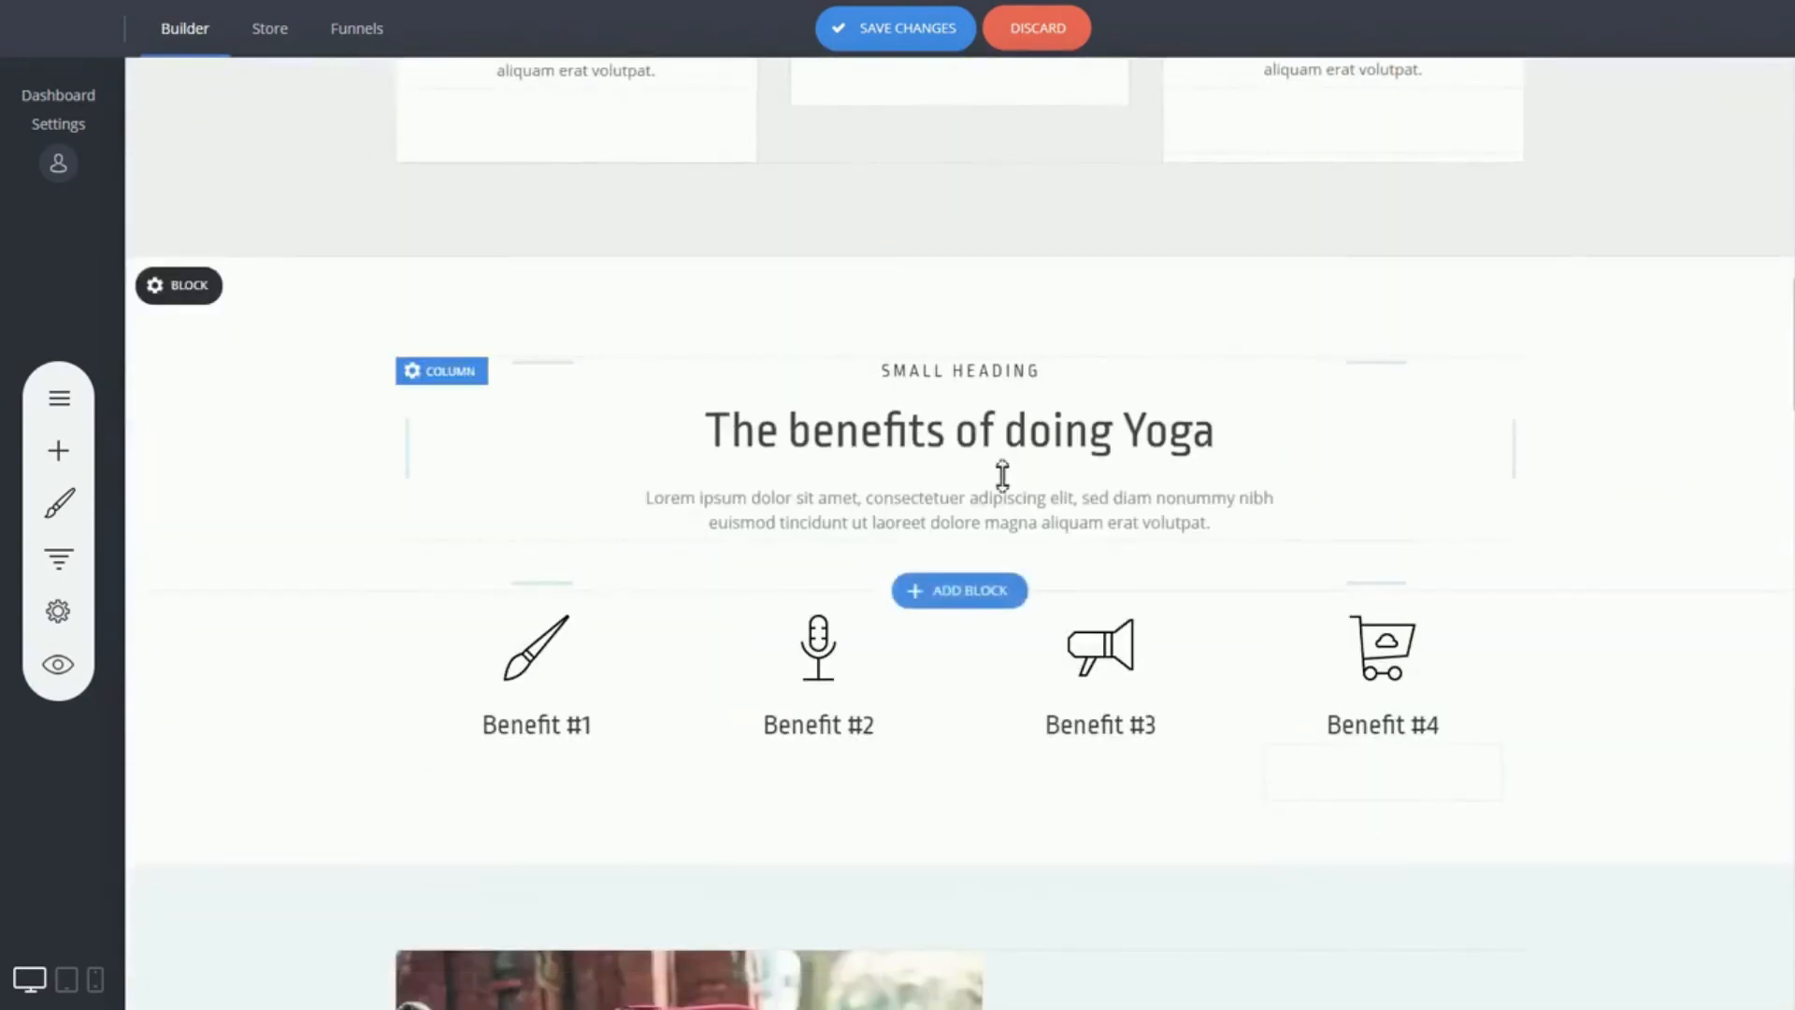
pyautogui.moveTo(210, 628)
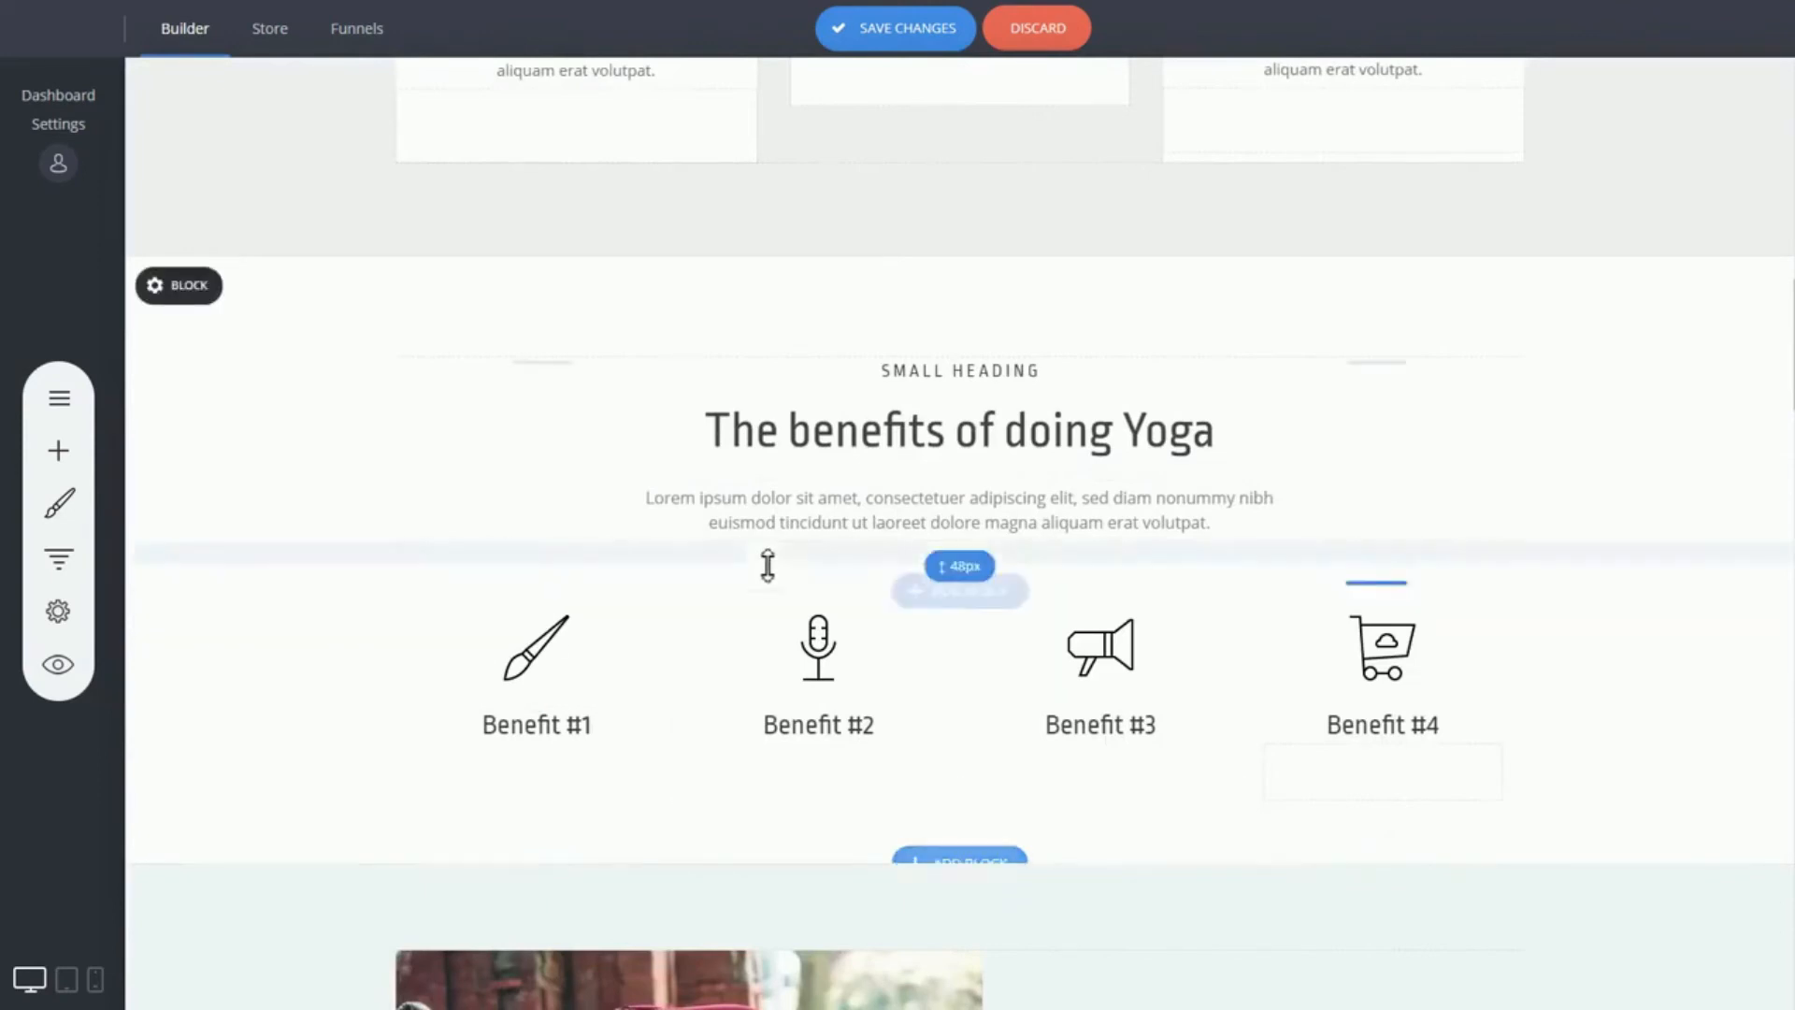
# Step: Copy the four-column Benefit row and place the copied container directly beneath the original row in the benefits block
pyautogui.scroll(1, 739, 565)
pyautogui.scroll(-3, 692, 524)
pyautogui.moveTo(204, 439)
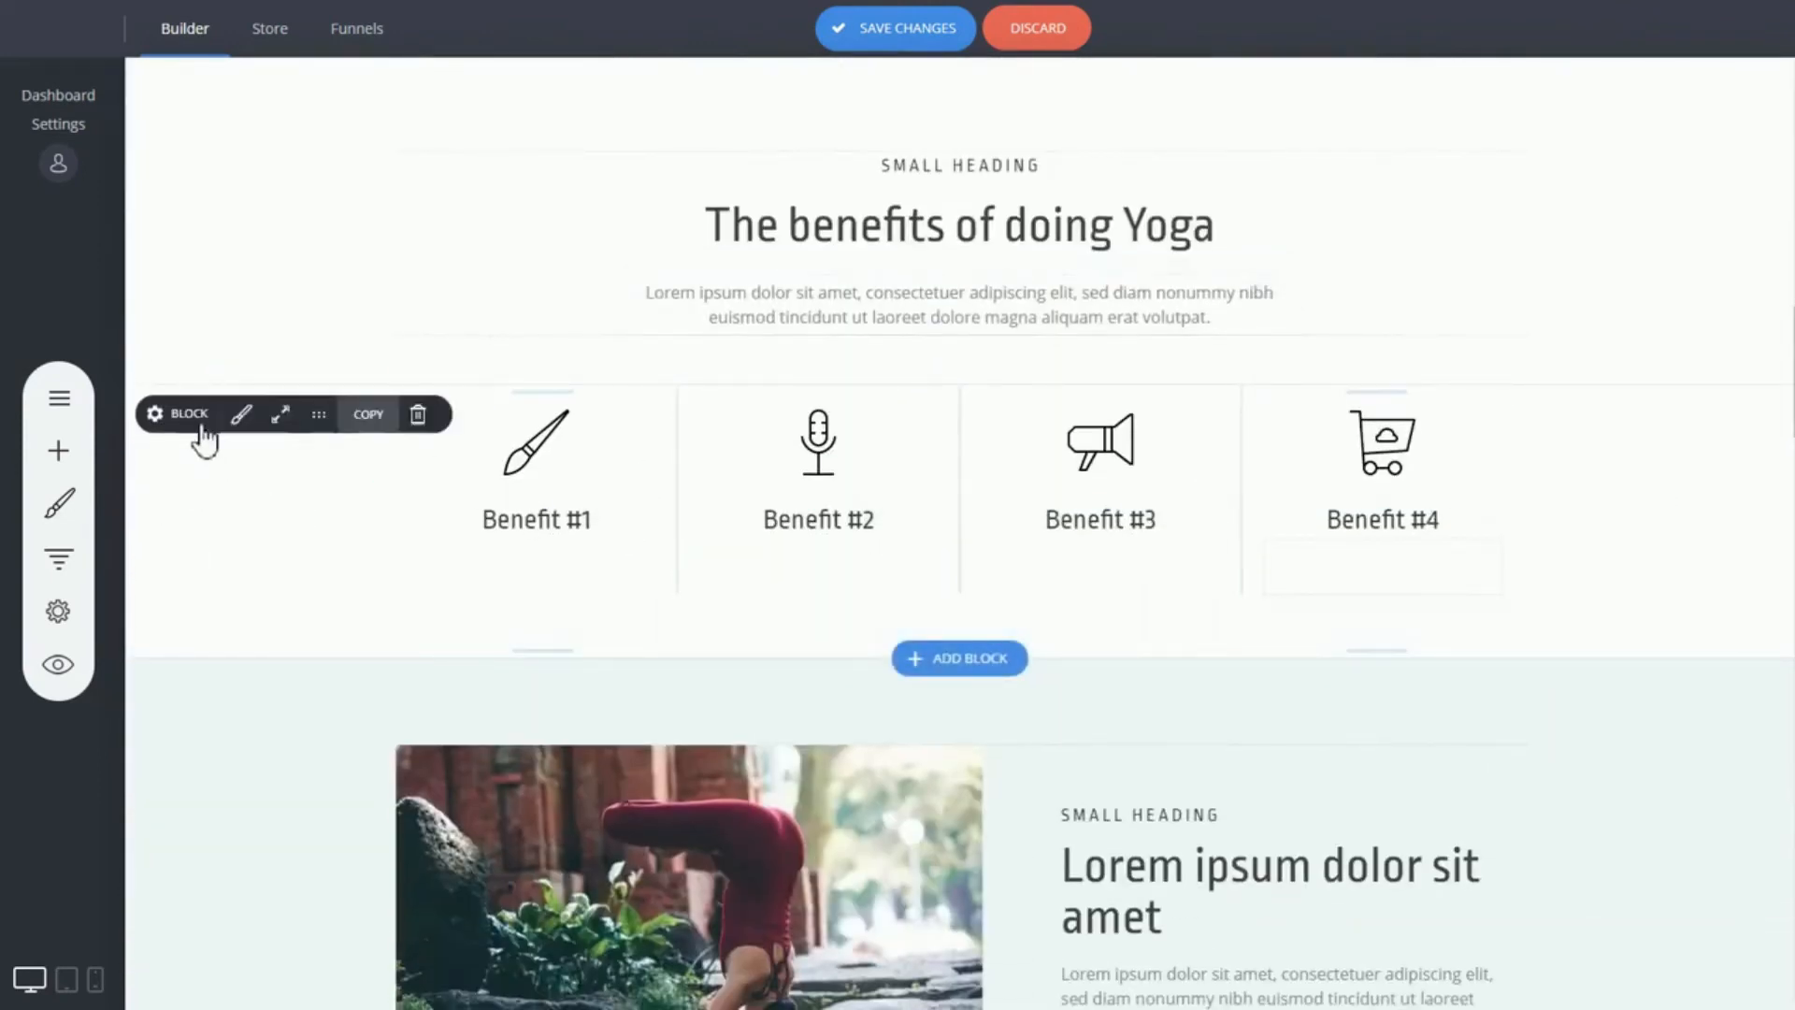
pyautogui.click(365, 414)
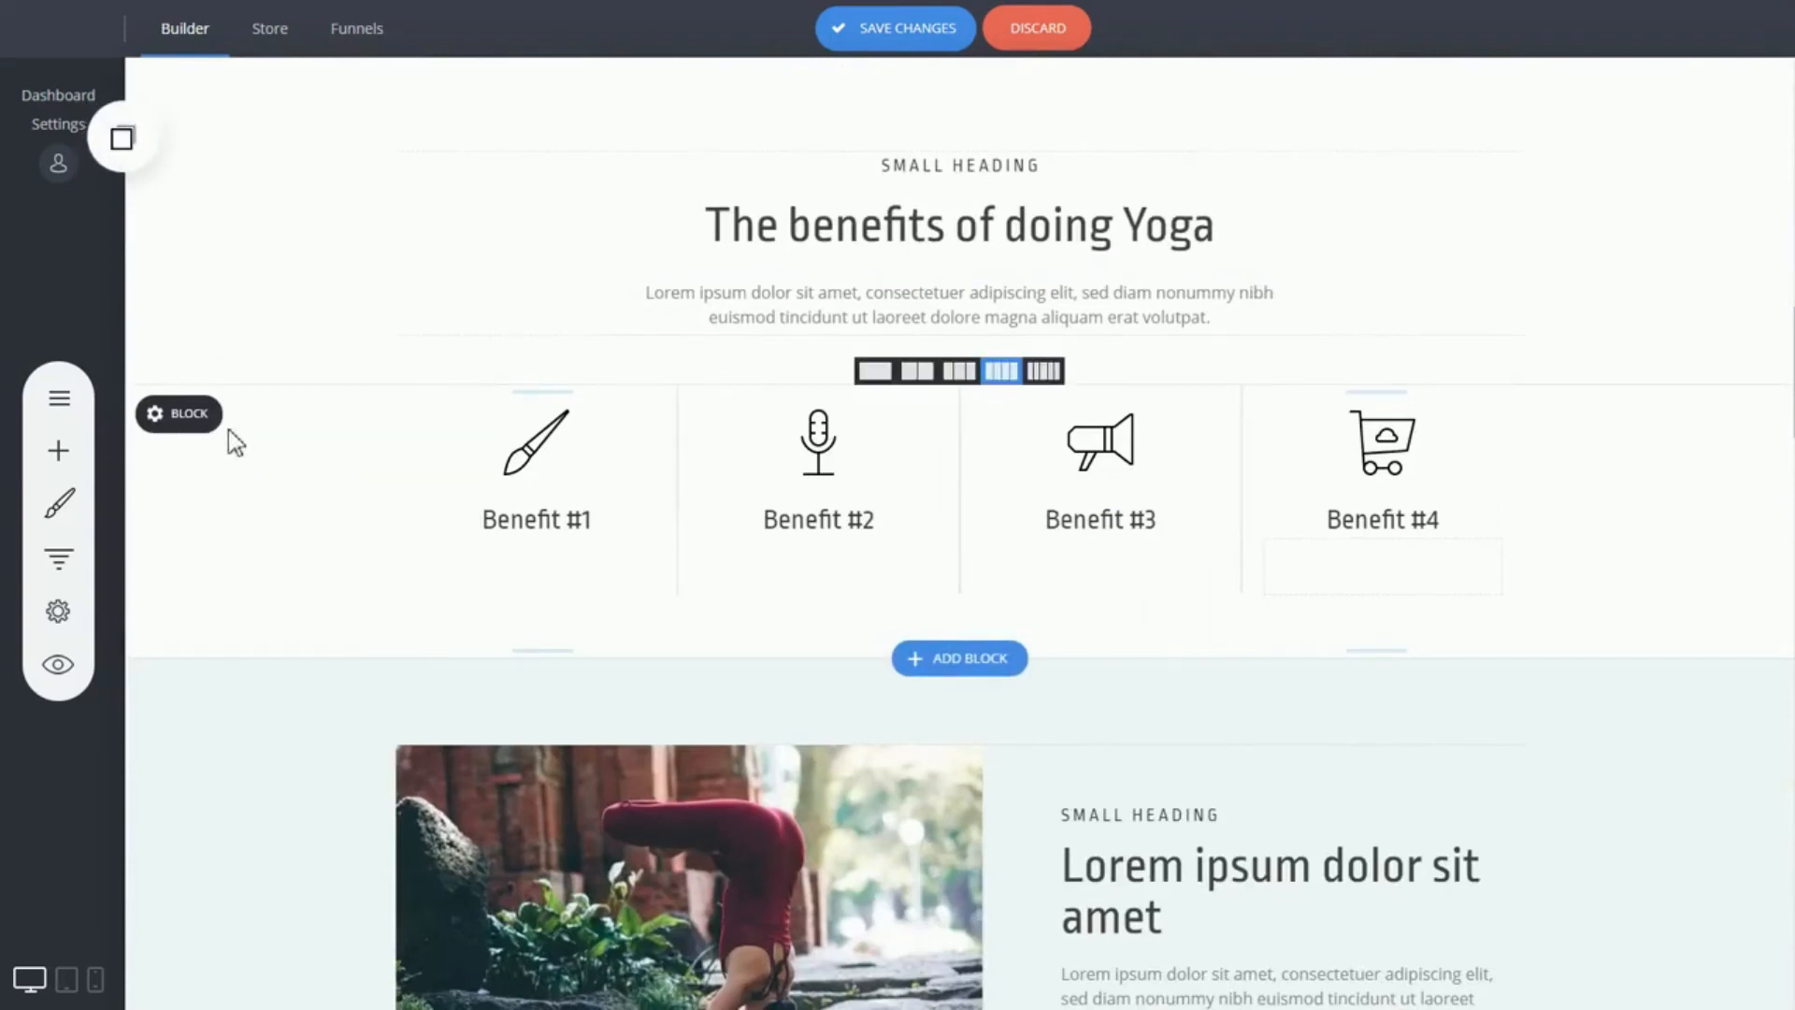
pyautogui.click(125, 142)
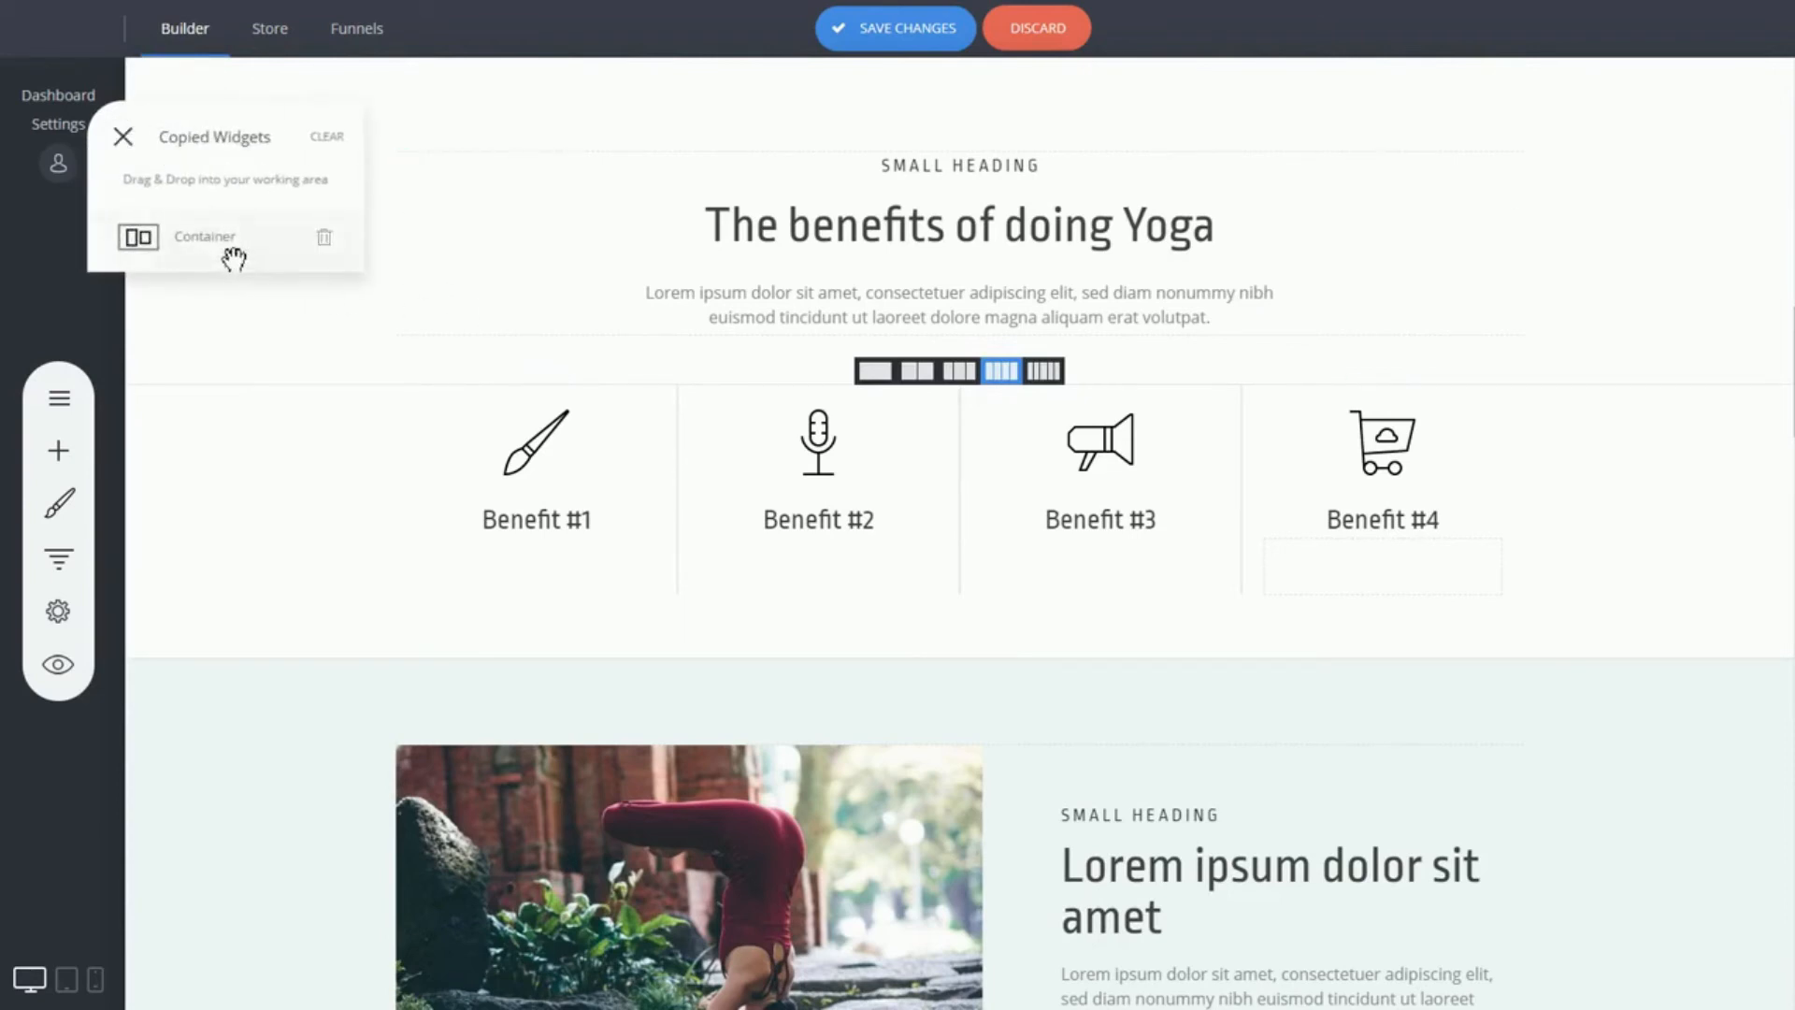
pyautogui.moveTo(218, 251); pyautogui.dragTo(674, 521)
pyautogui.moveTo(743, 575); pyautogui.dragTo(742, 397)
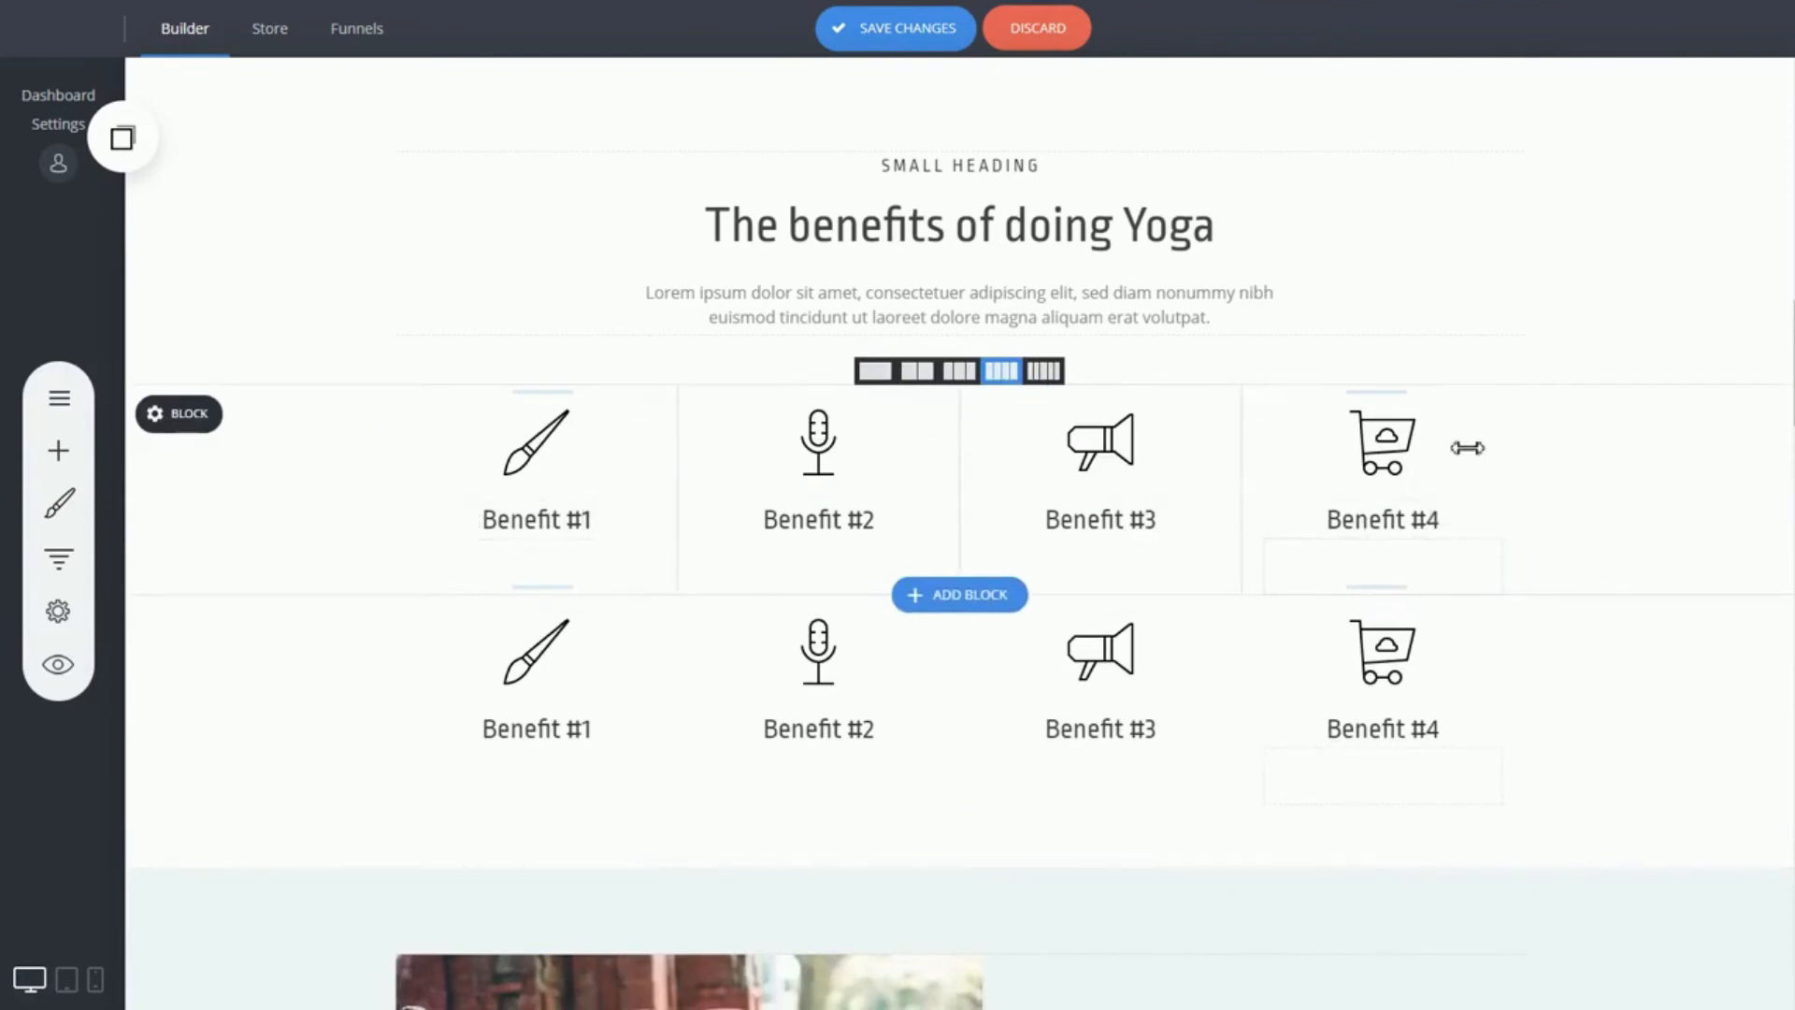
# Step: Copy the "The benefits of doing Yoga" heading and the Benefit #2 icon, and place the copied heading below the block's description
pyautogui.moveTo(744, 185)
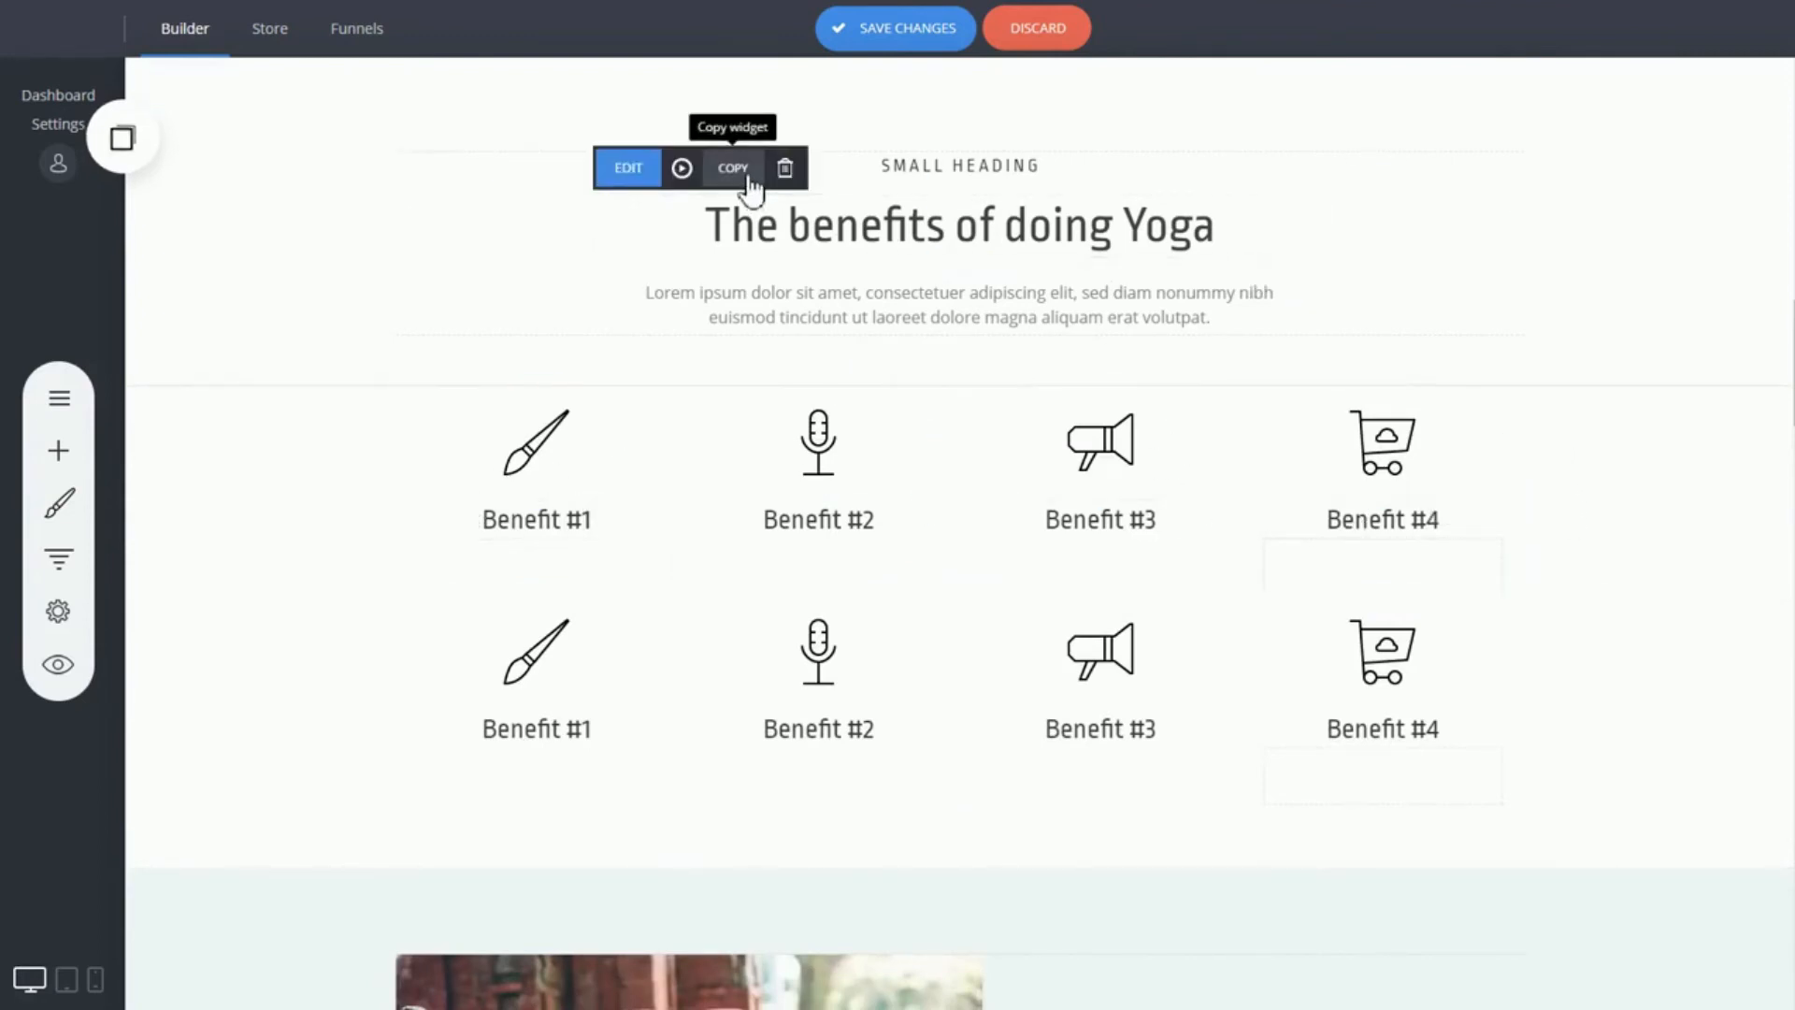
pyautogui.click(830, 429)
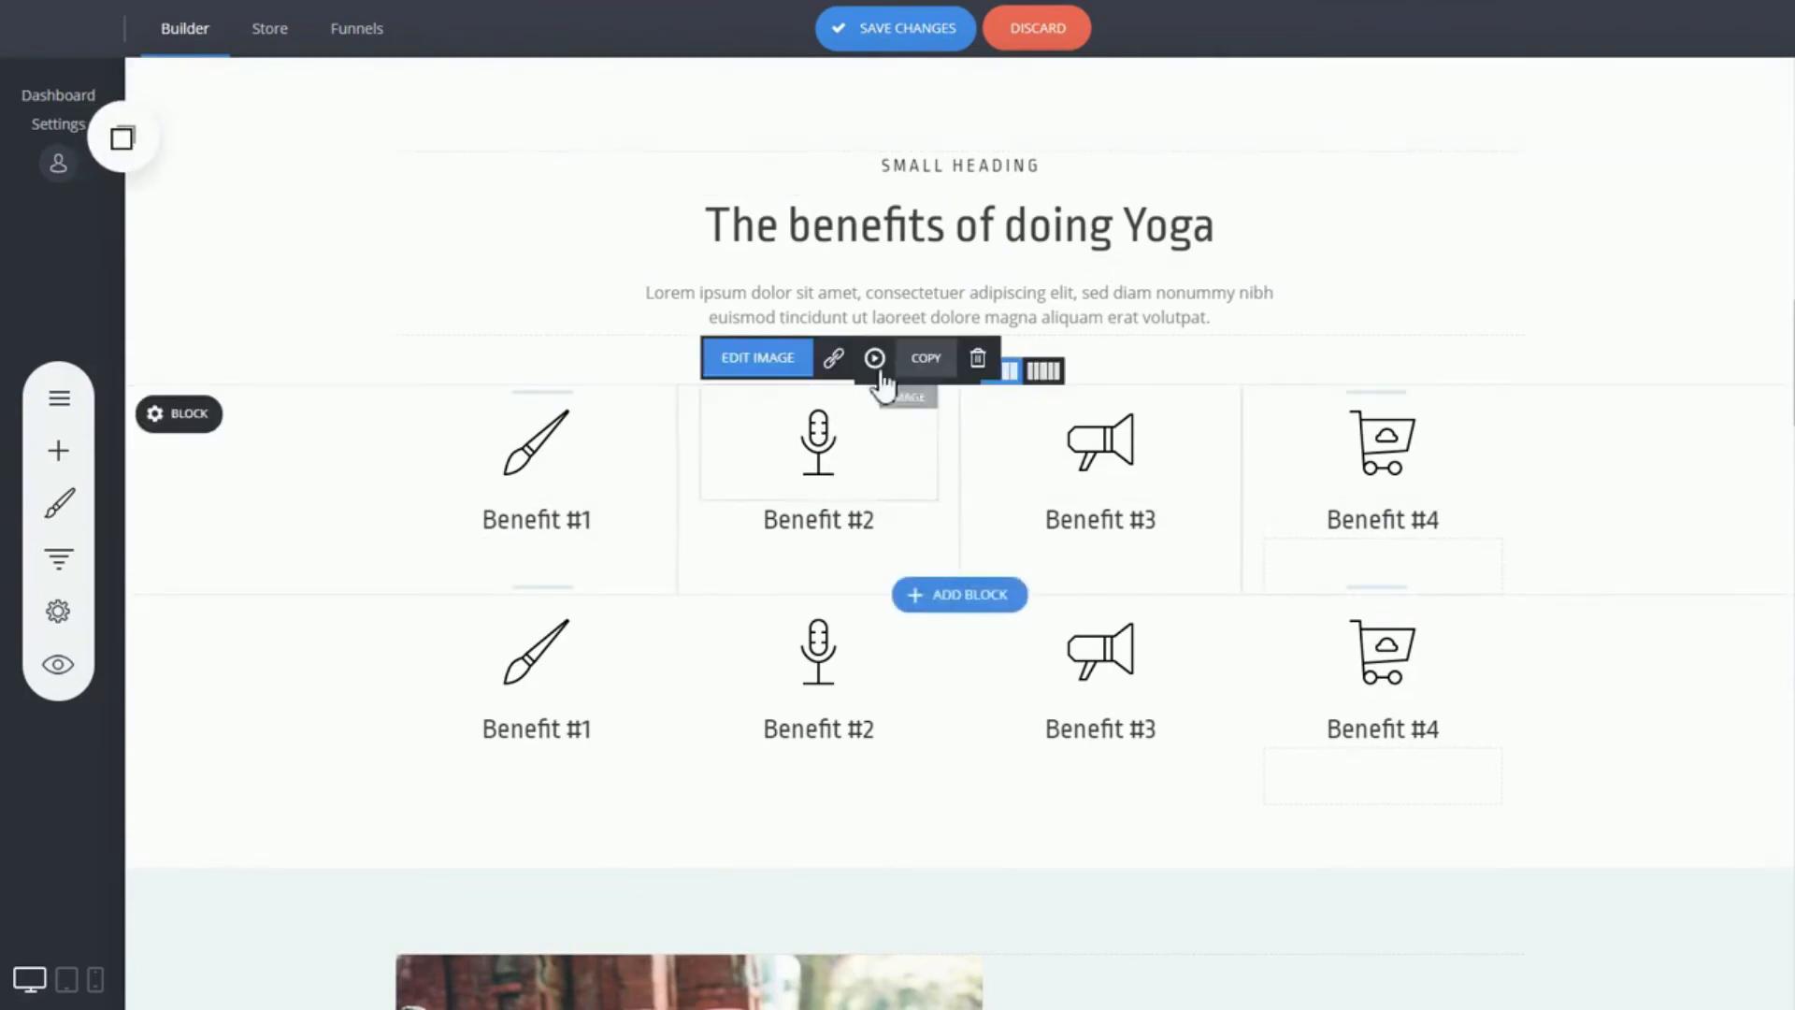
pyautogui.click(926, 359)
pyautogui.click(135, 157)
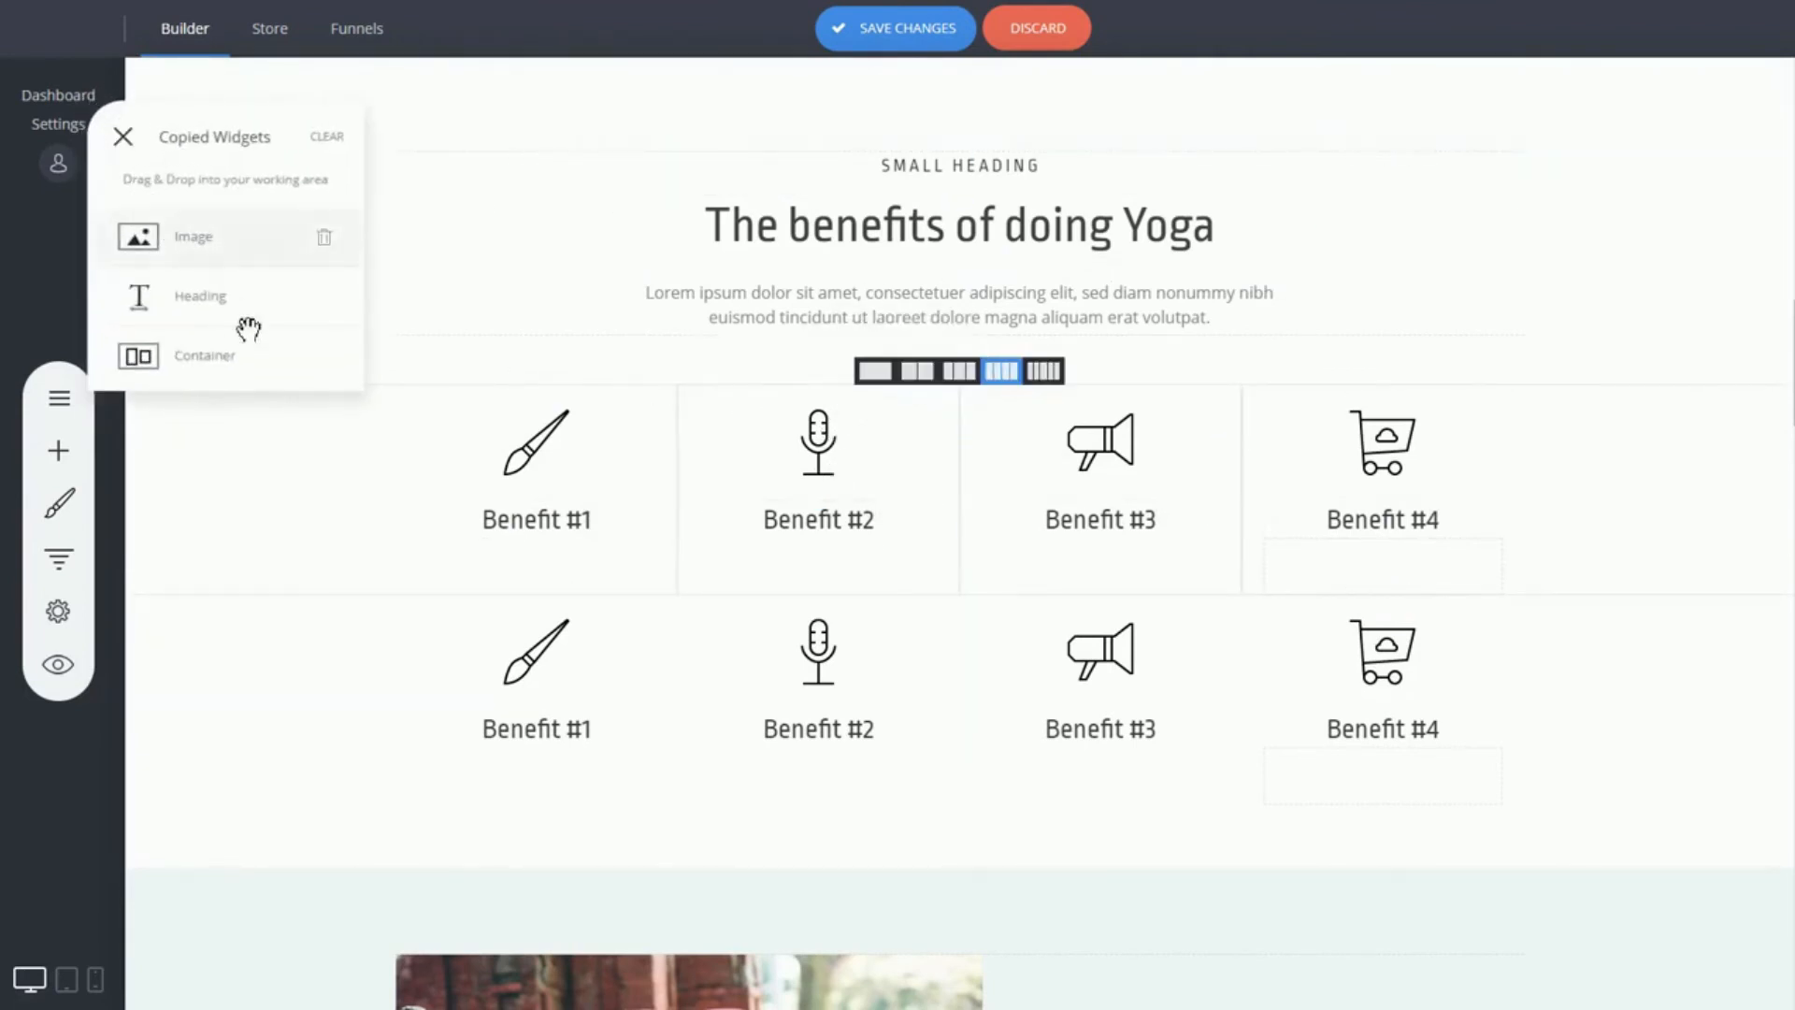
pyautogui.moveTo(253, 328); pyautogui.dragTo(1062, 345)
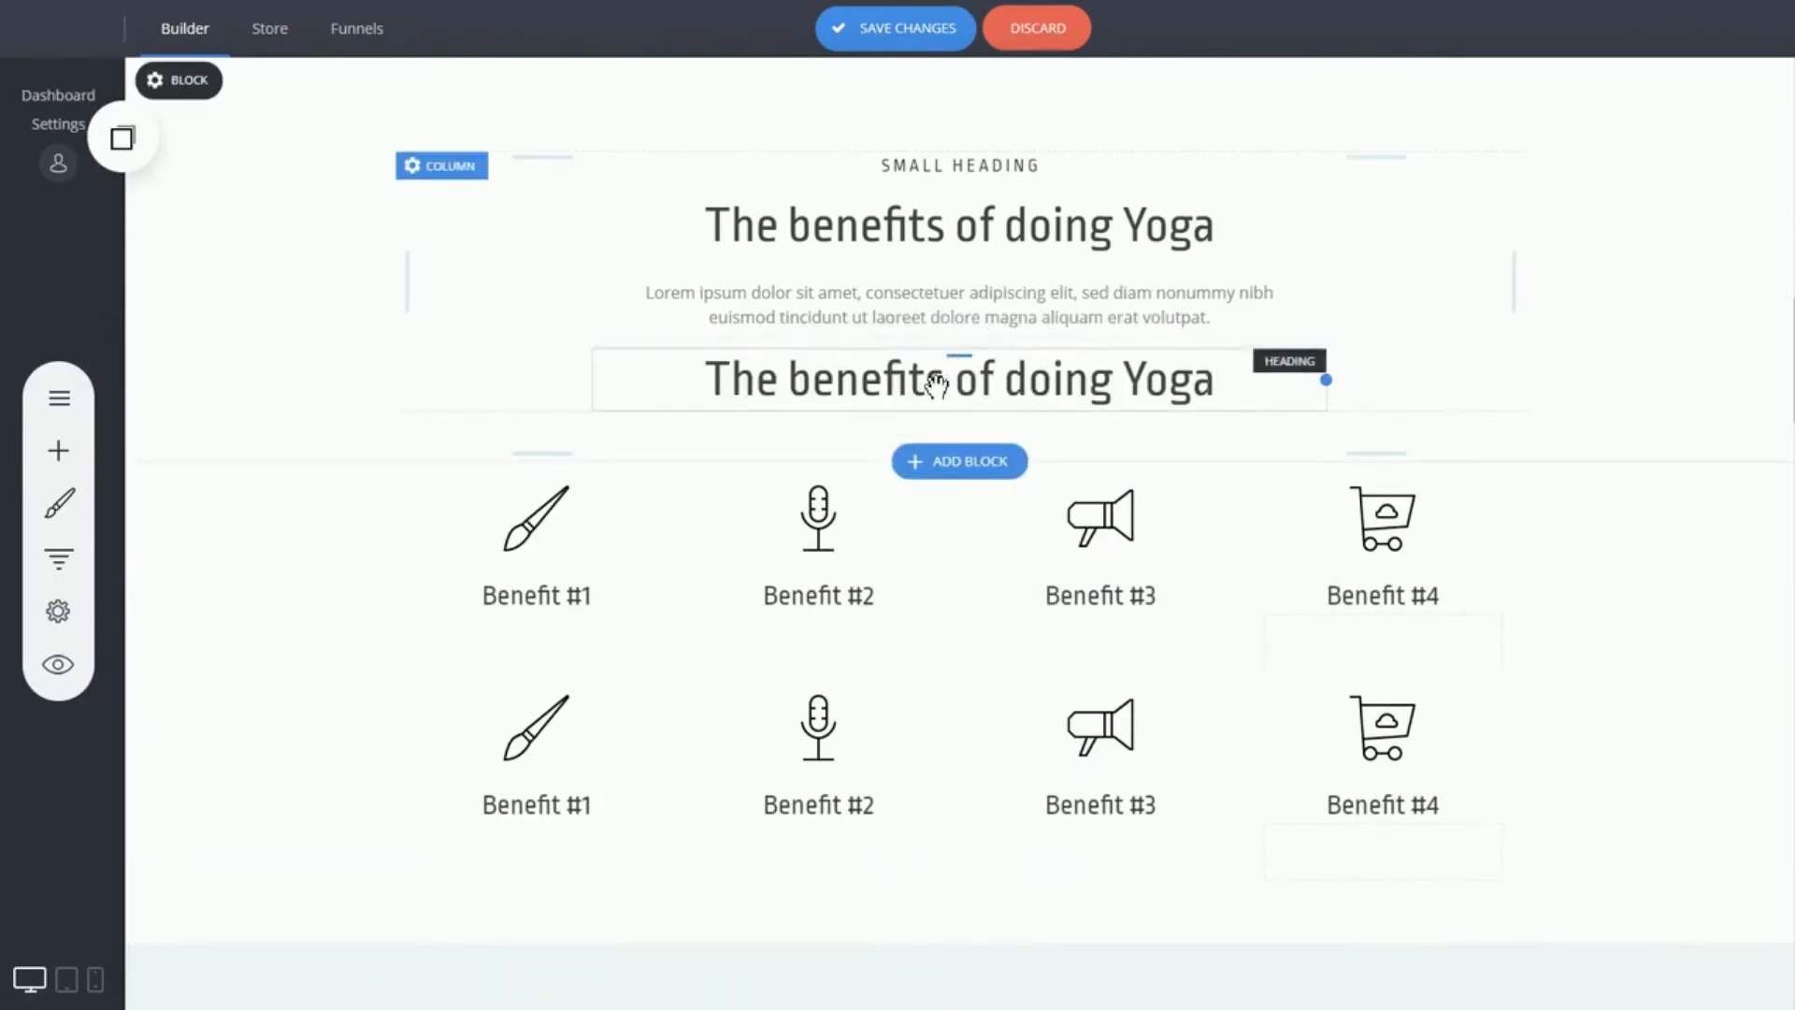
# Step: Delete the duplicate "The benefits of doing Yoga" heading below the description
pyautogui.click(936, 384)
pyautogui.click(786, 325)
pyautogui.click(973, 474)
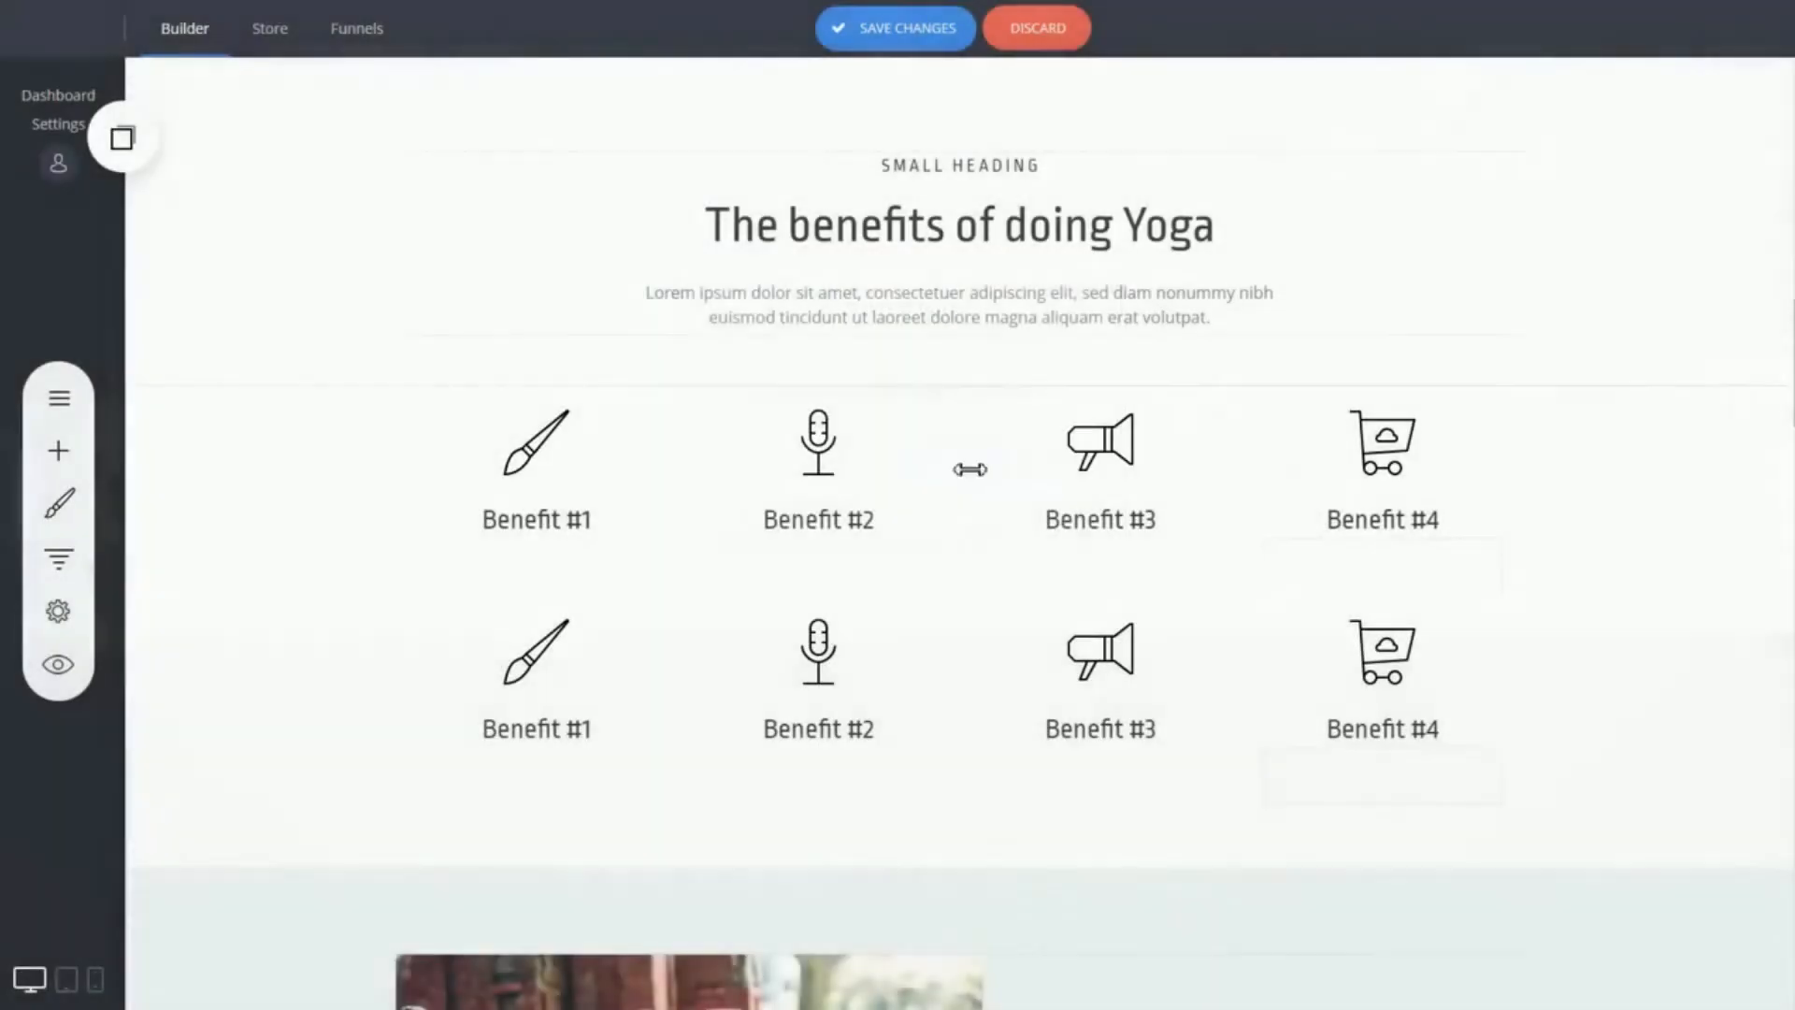
# Step: Clear all items from the copied widgets list
pyautogui.scroll(-8, 1534, 486)
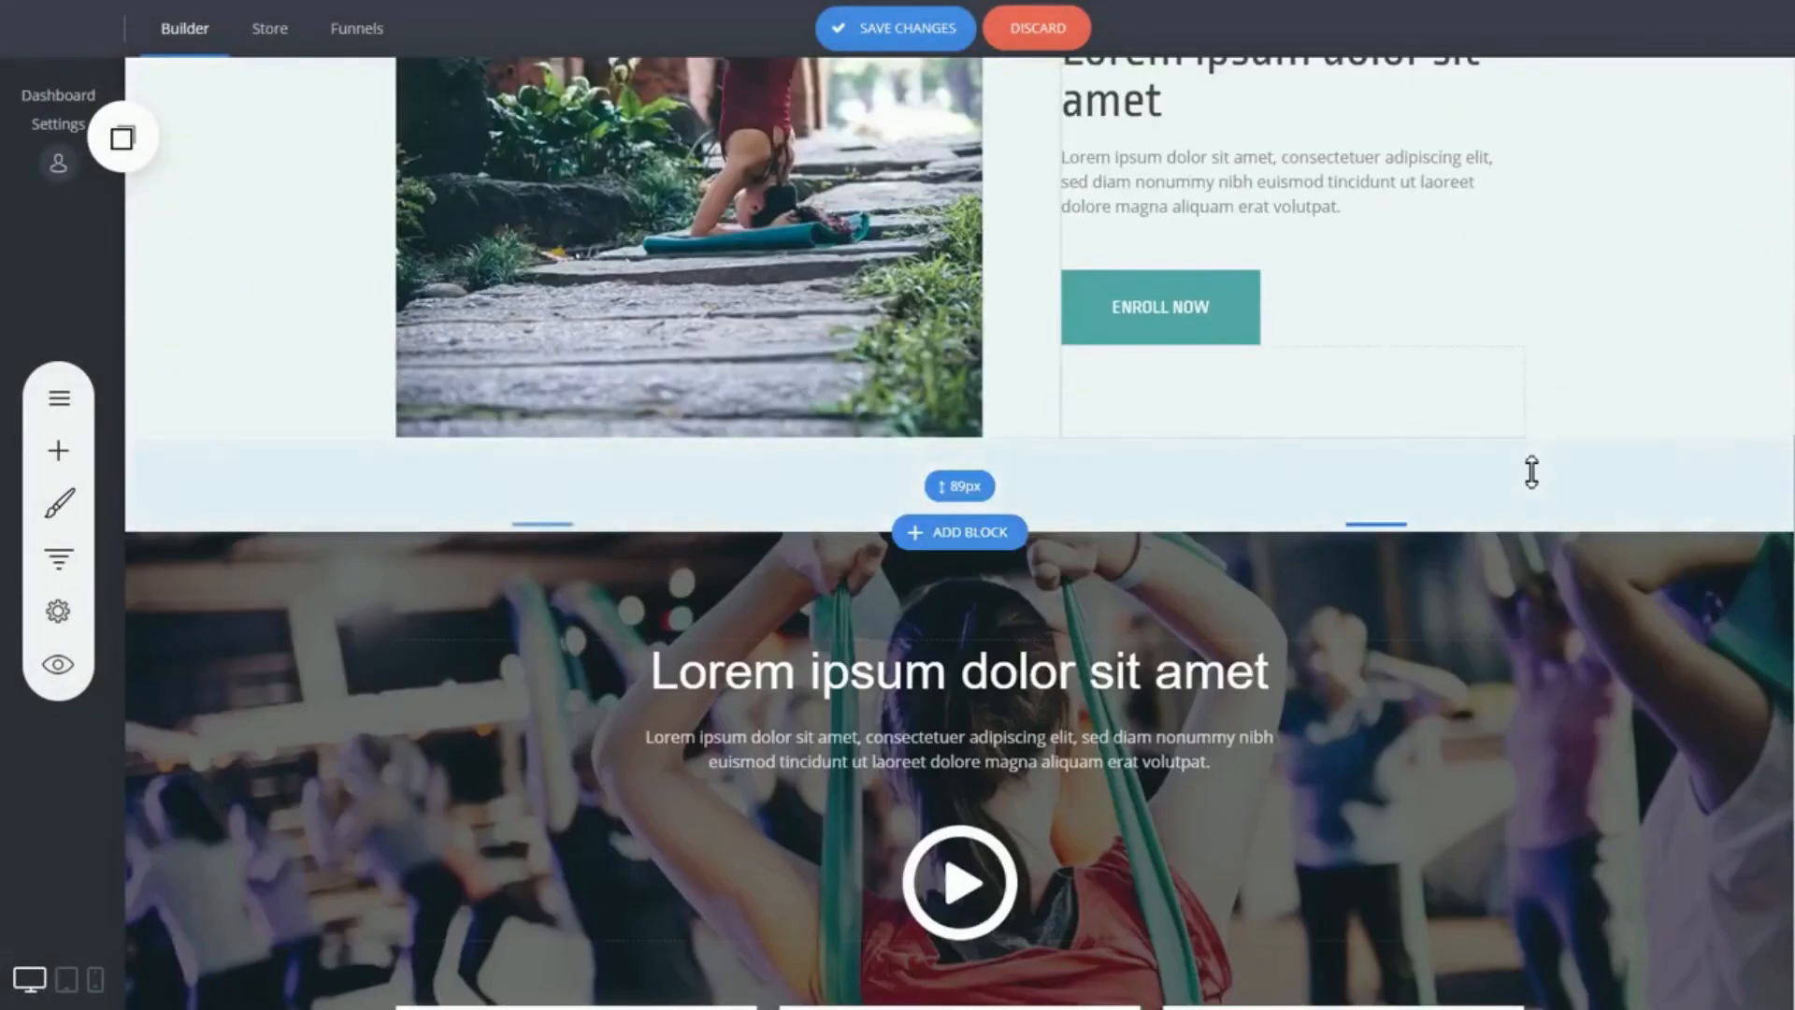
pyautogui.scroll(5, 1532, 472)
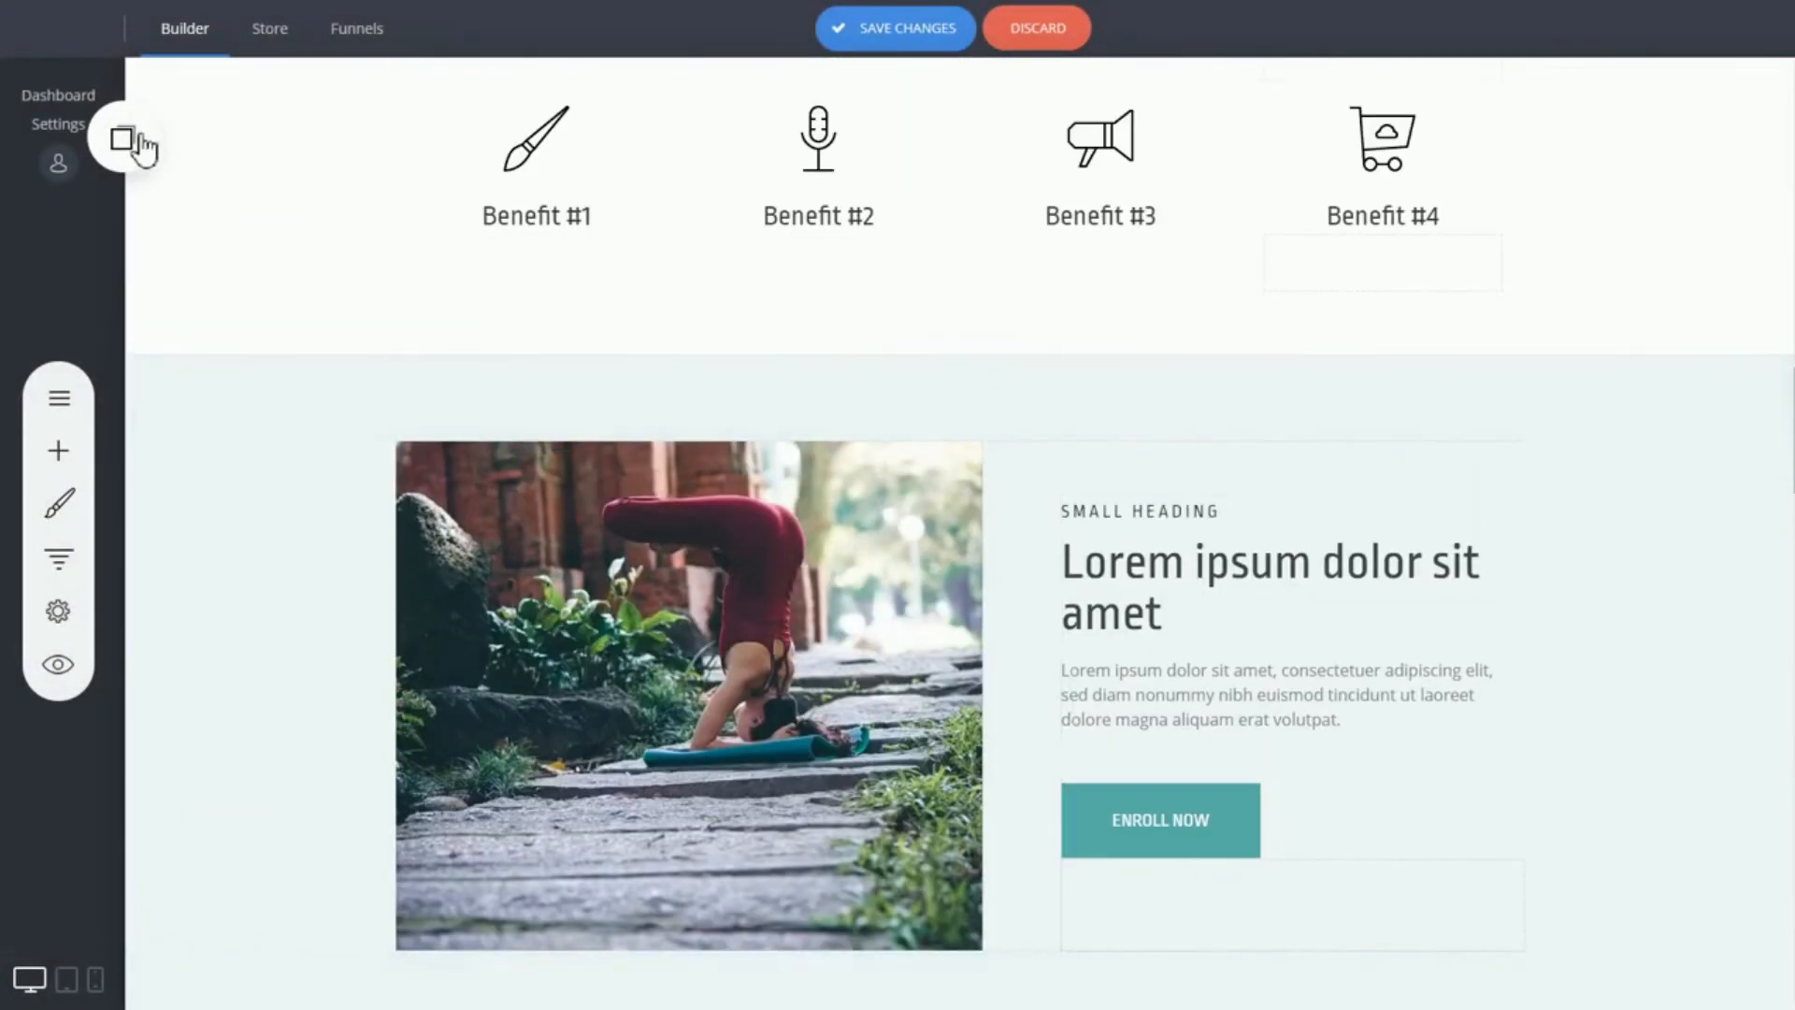
pyautogui.click(140, 140)
pyautogui.click(327, 138)
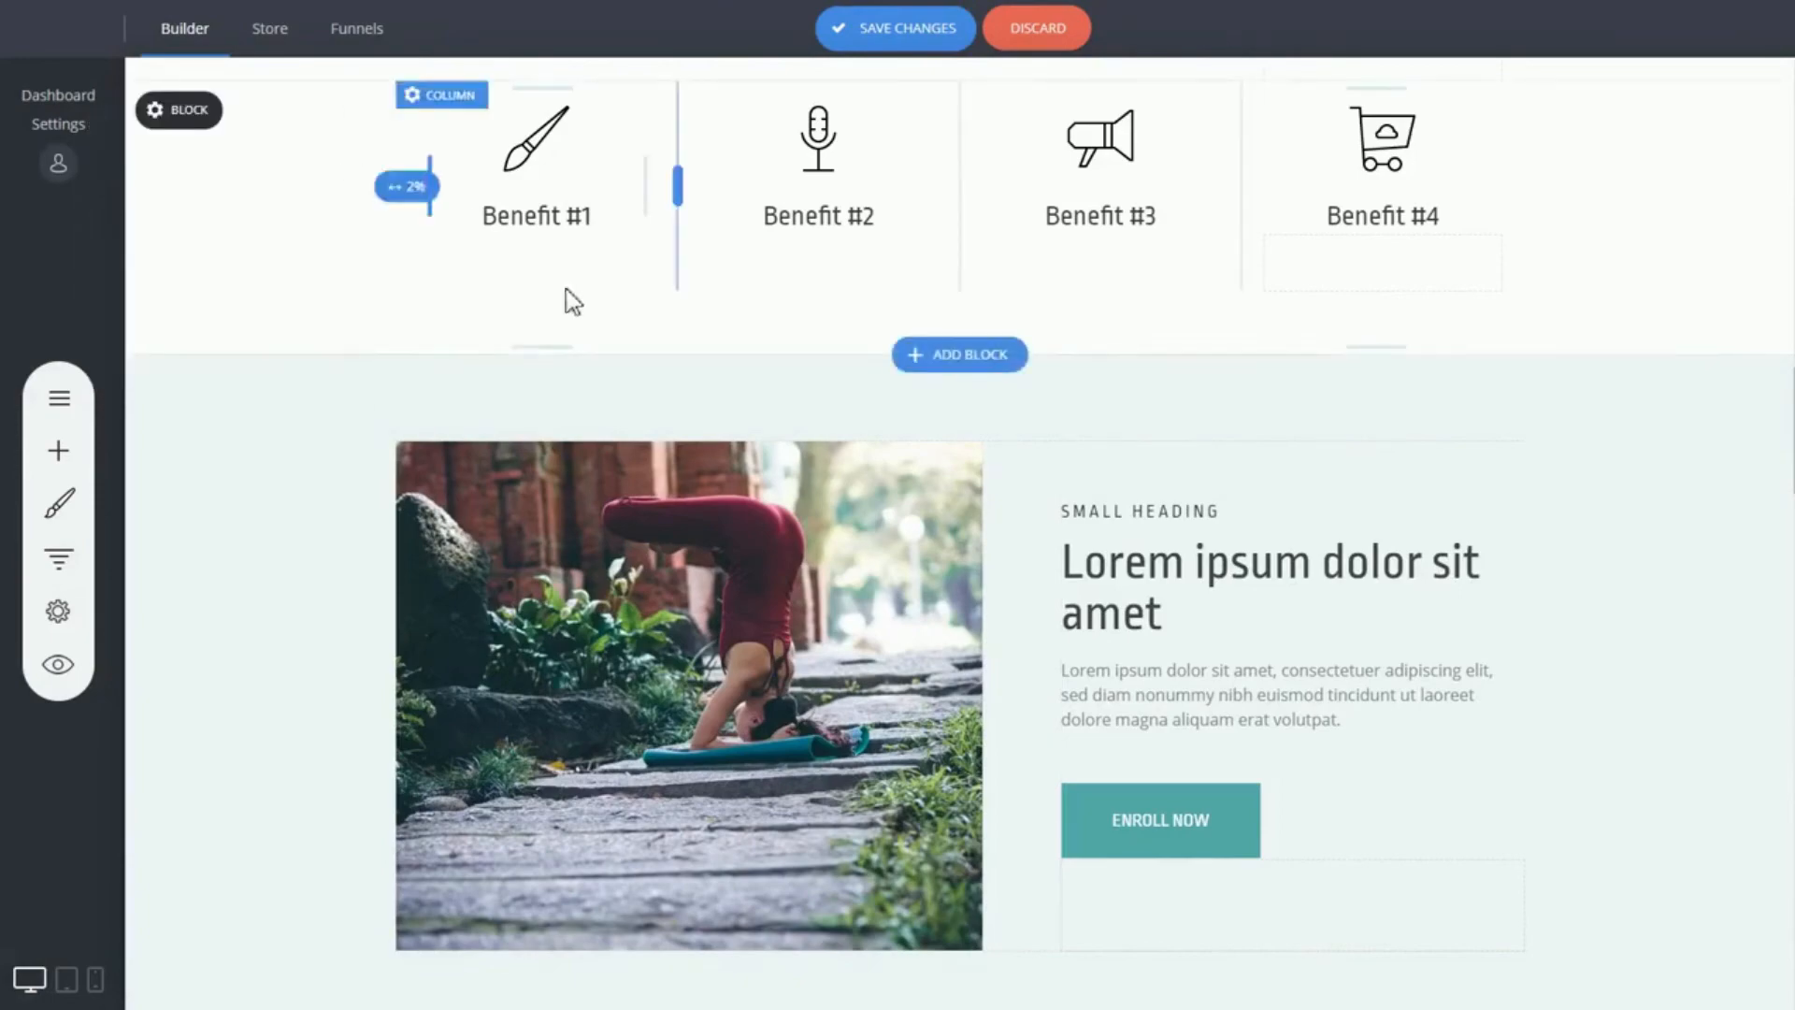
# Step: Hide the page's footer and show it again
pyautogui.scroll(-15, 1603, 510)
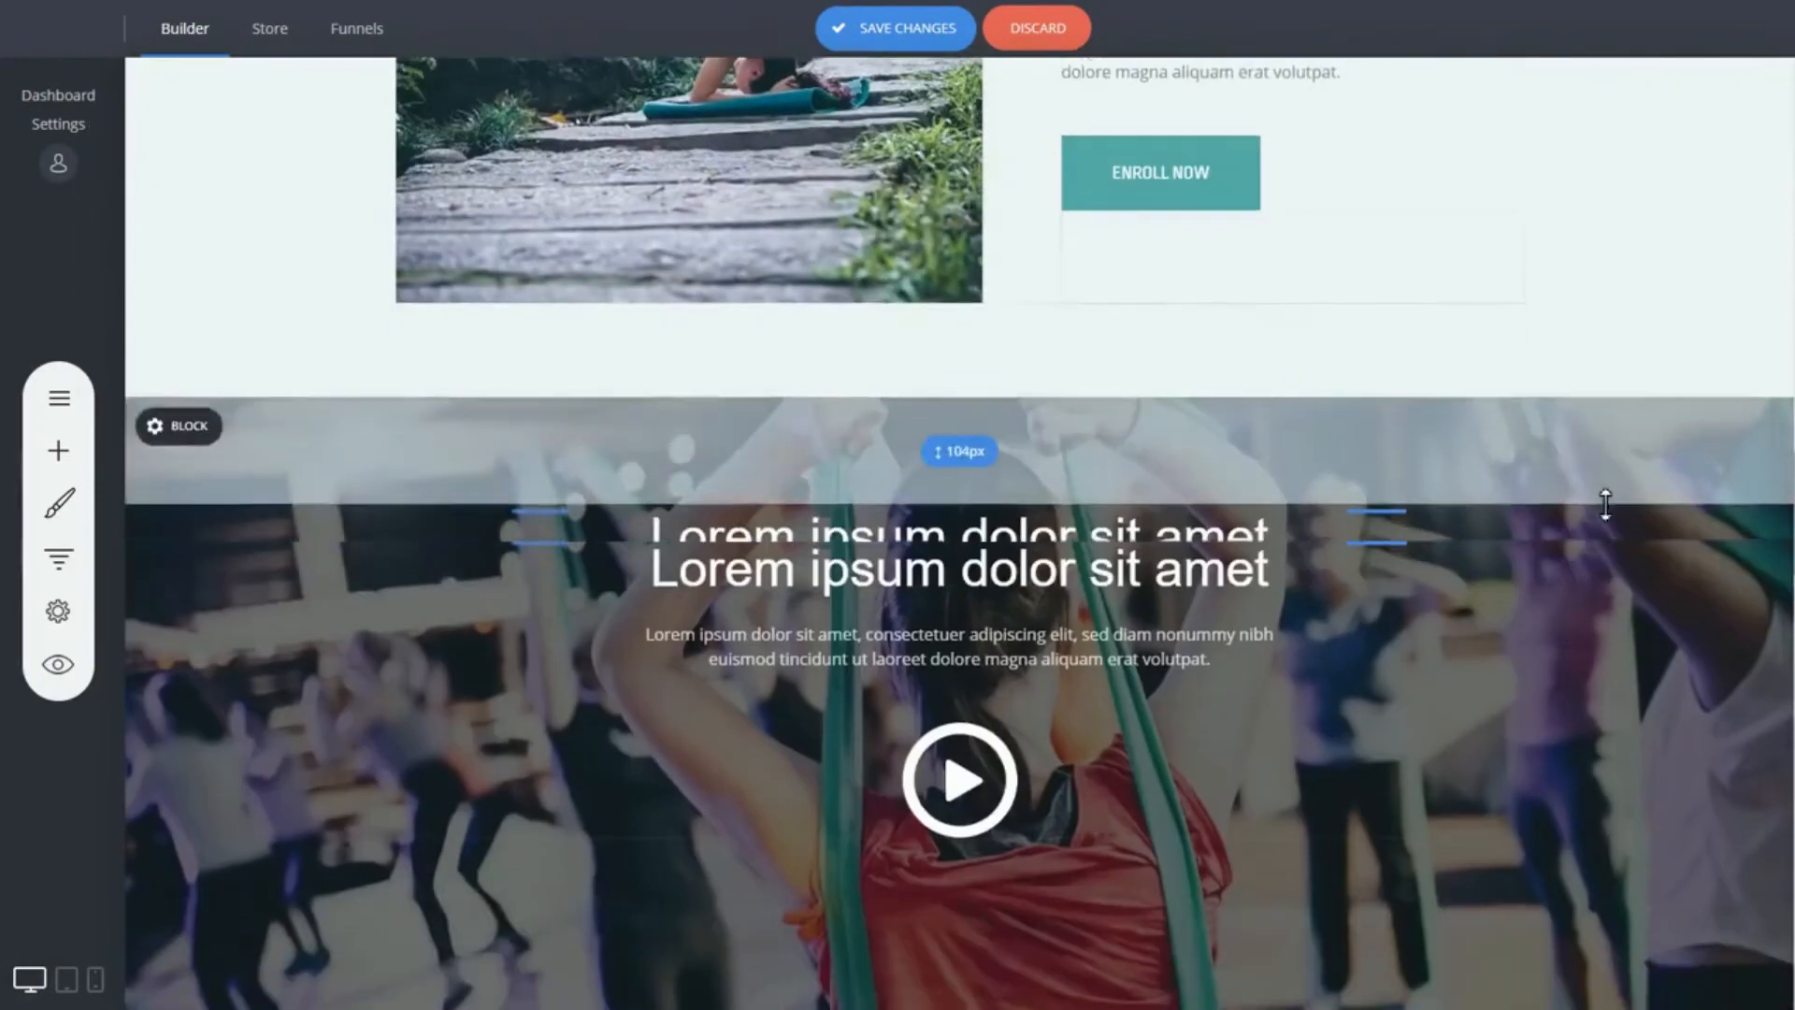
pyautogui.scroll(-5, 1612, 505)
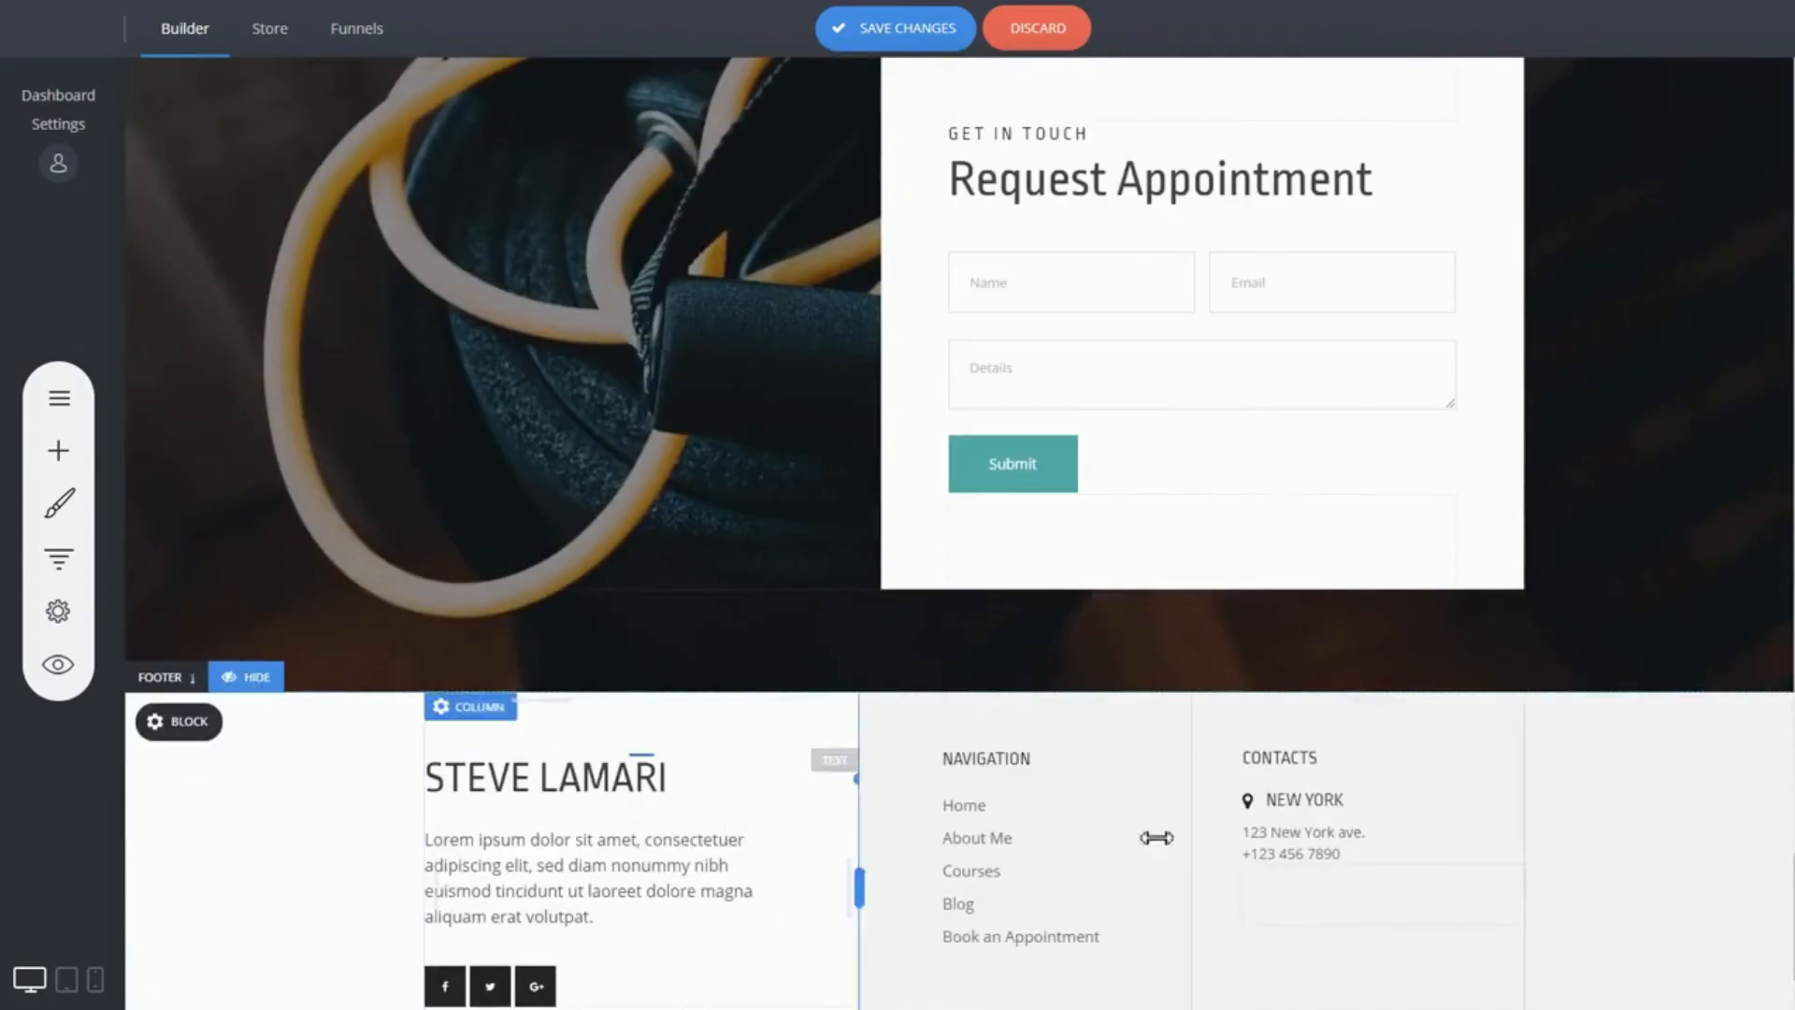
pyautogui.scroll(-3, 1462, 817)
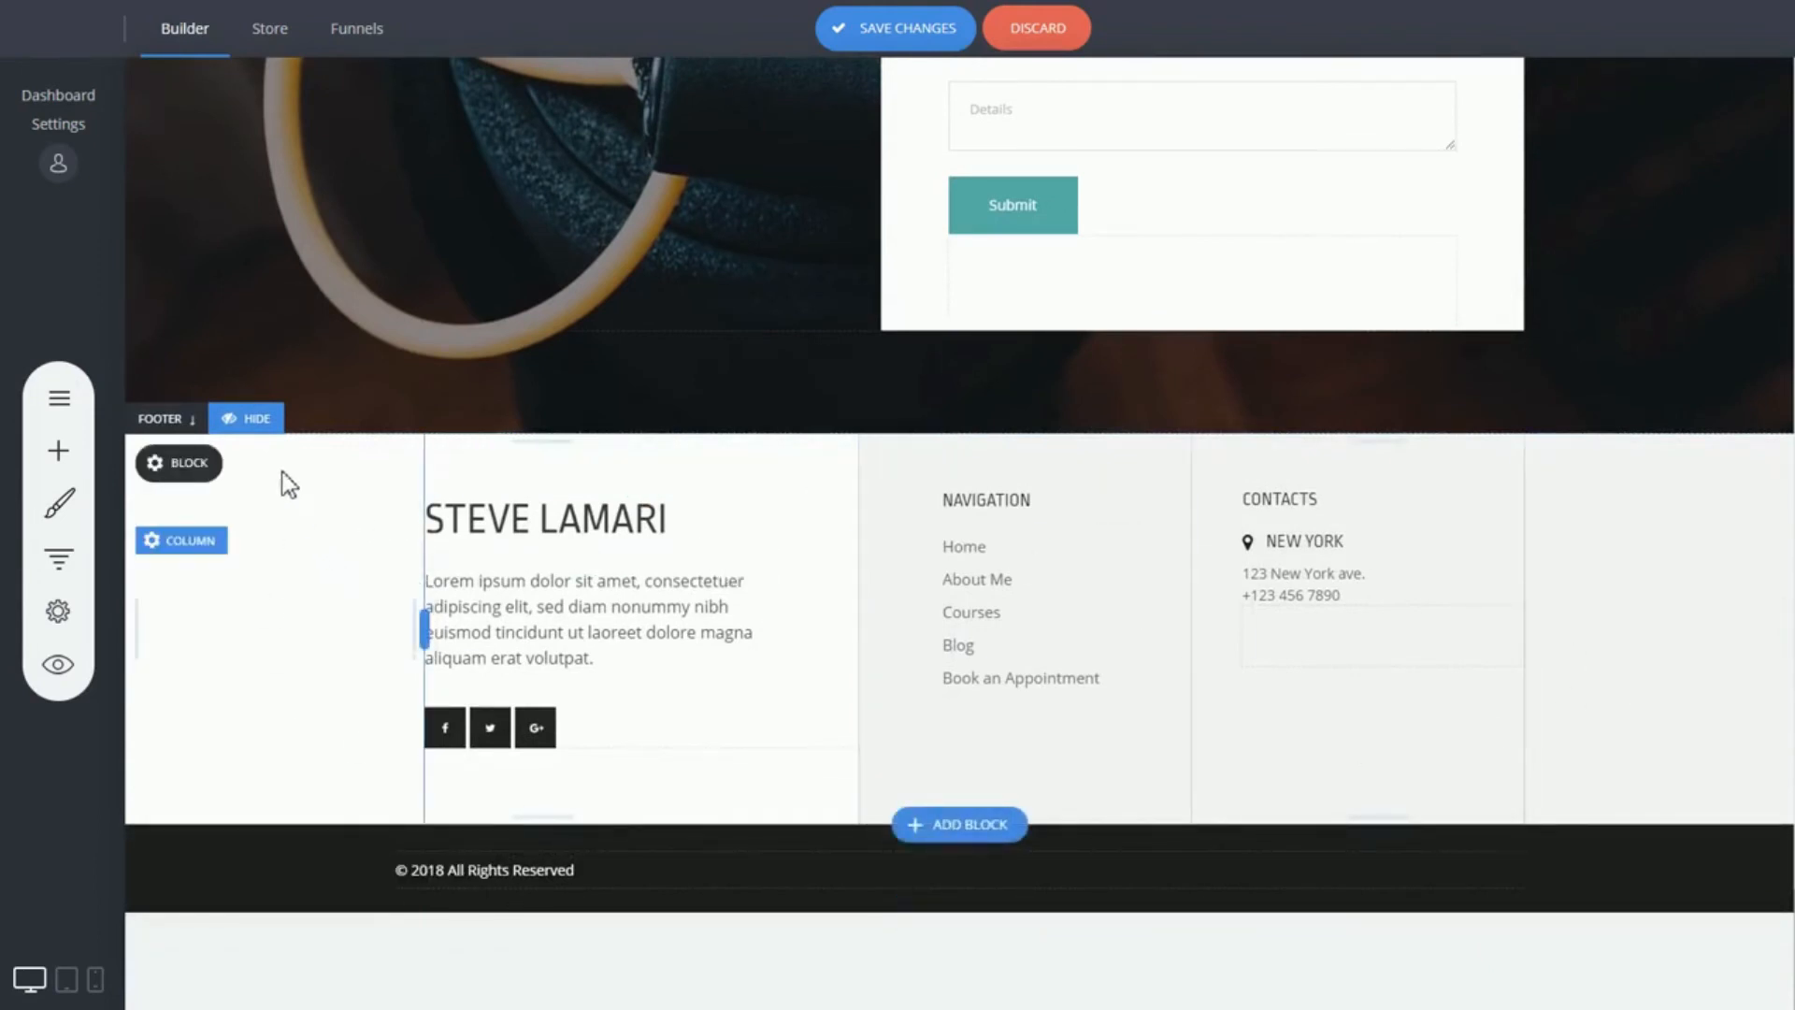
pyautogui.click(270, 425)
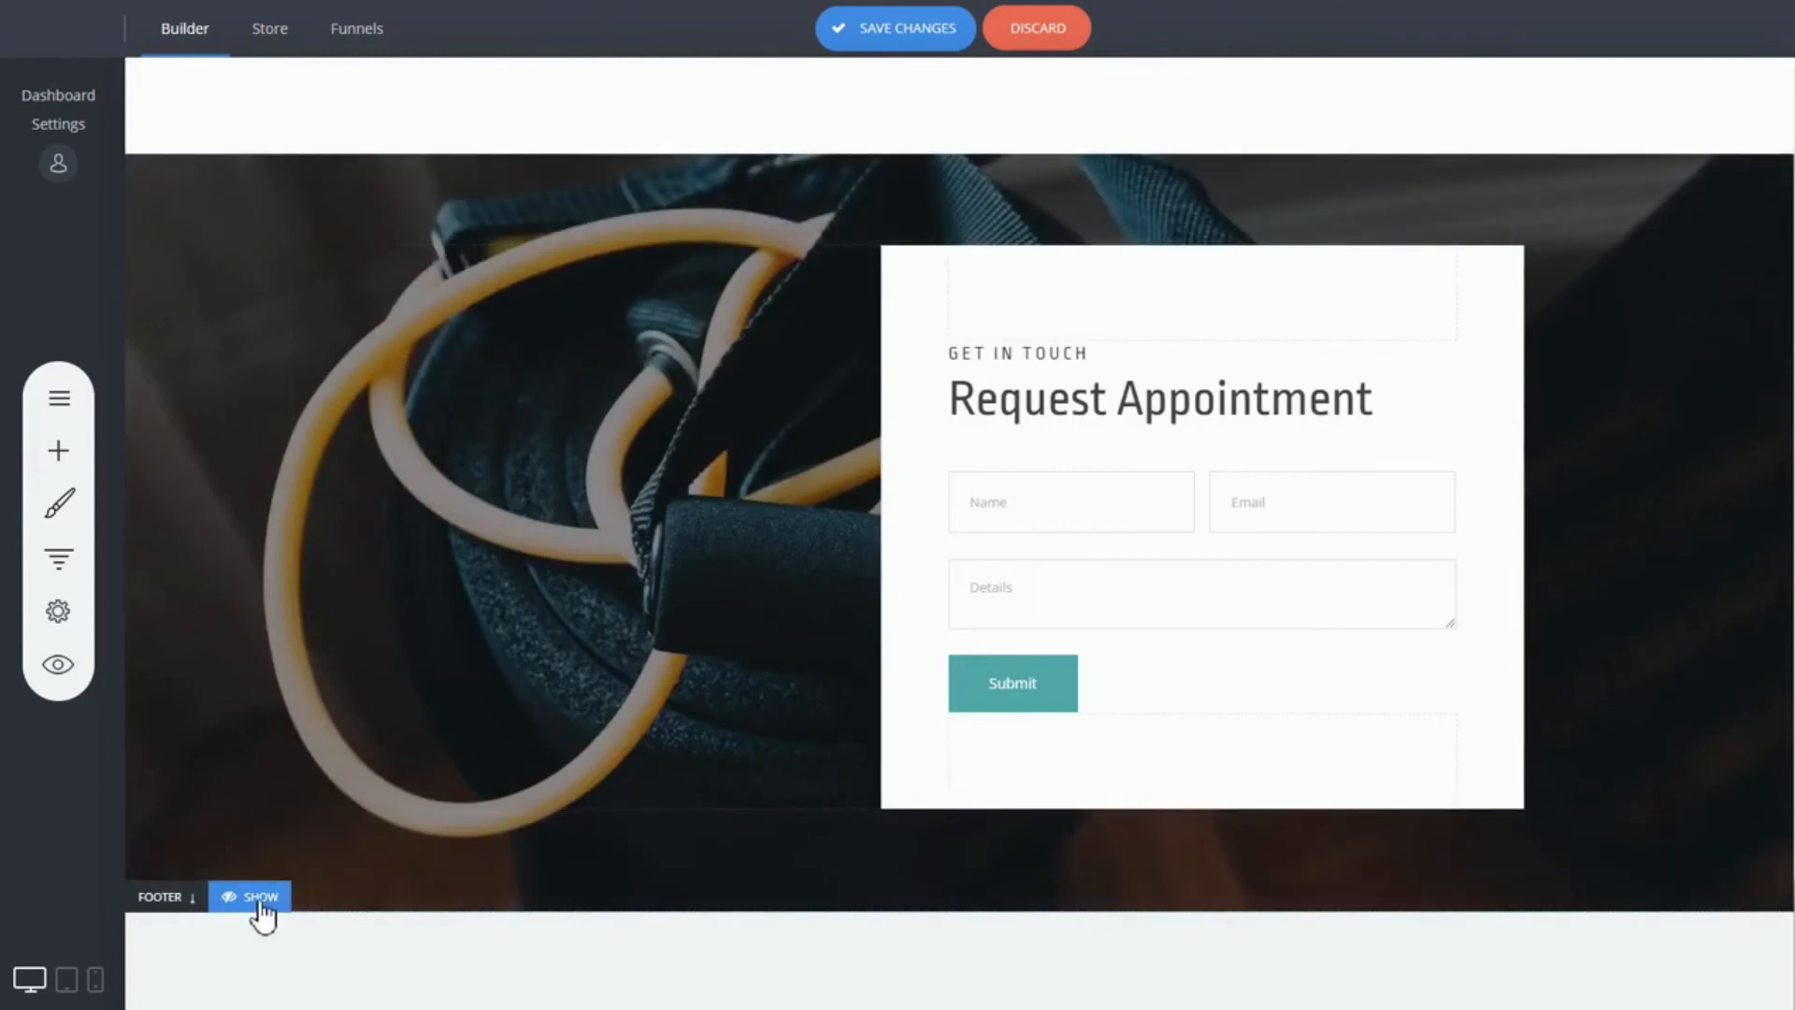
pyautogui.click(261, 900)
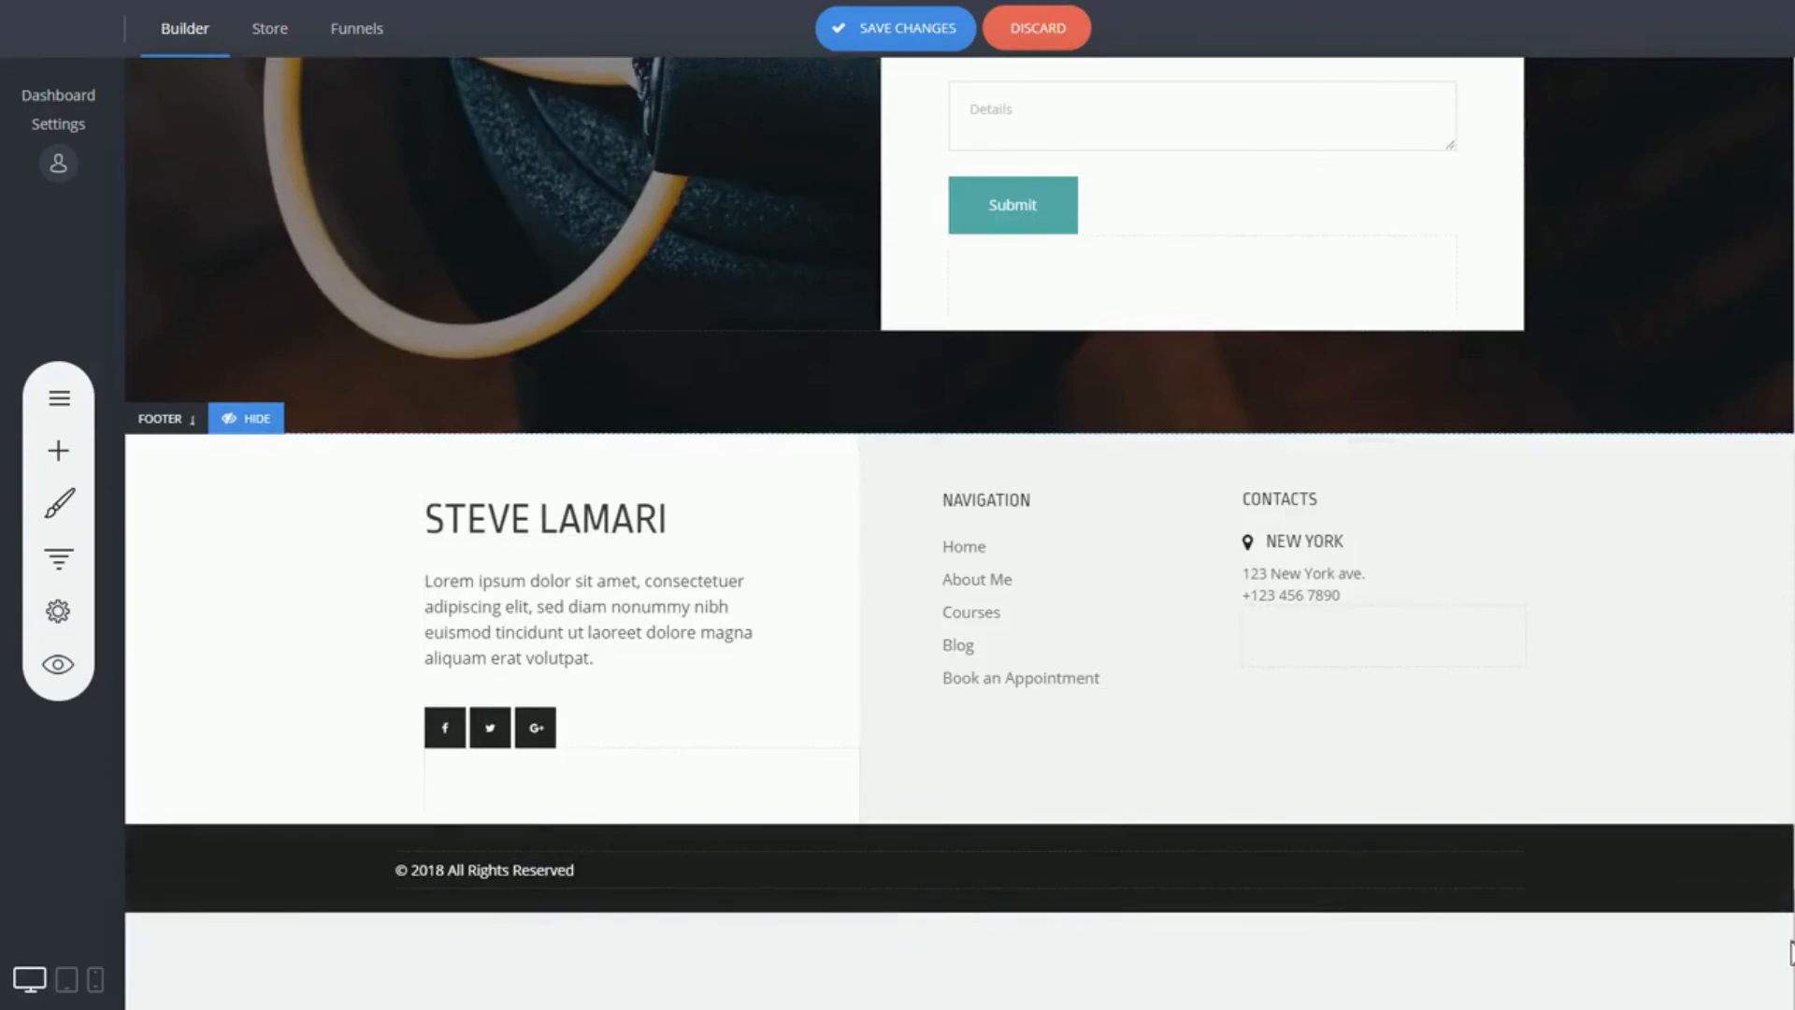
# Step: Hide the header at the start of the page
pyautogui.moveTo(1791, 944); pyautogui.dragTo(1792, 120)
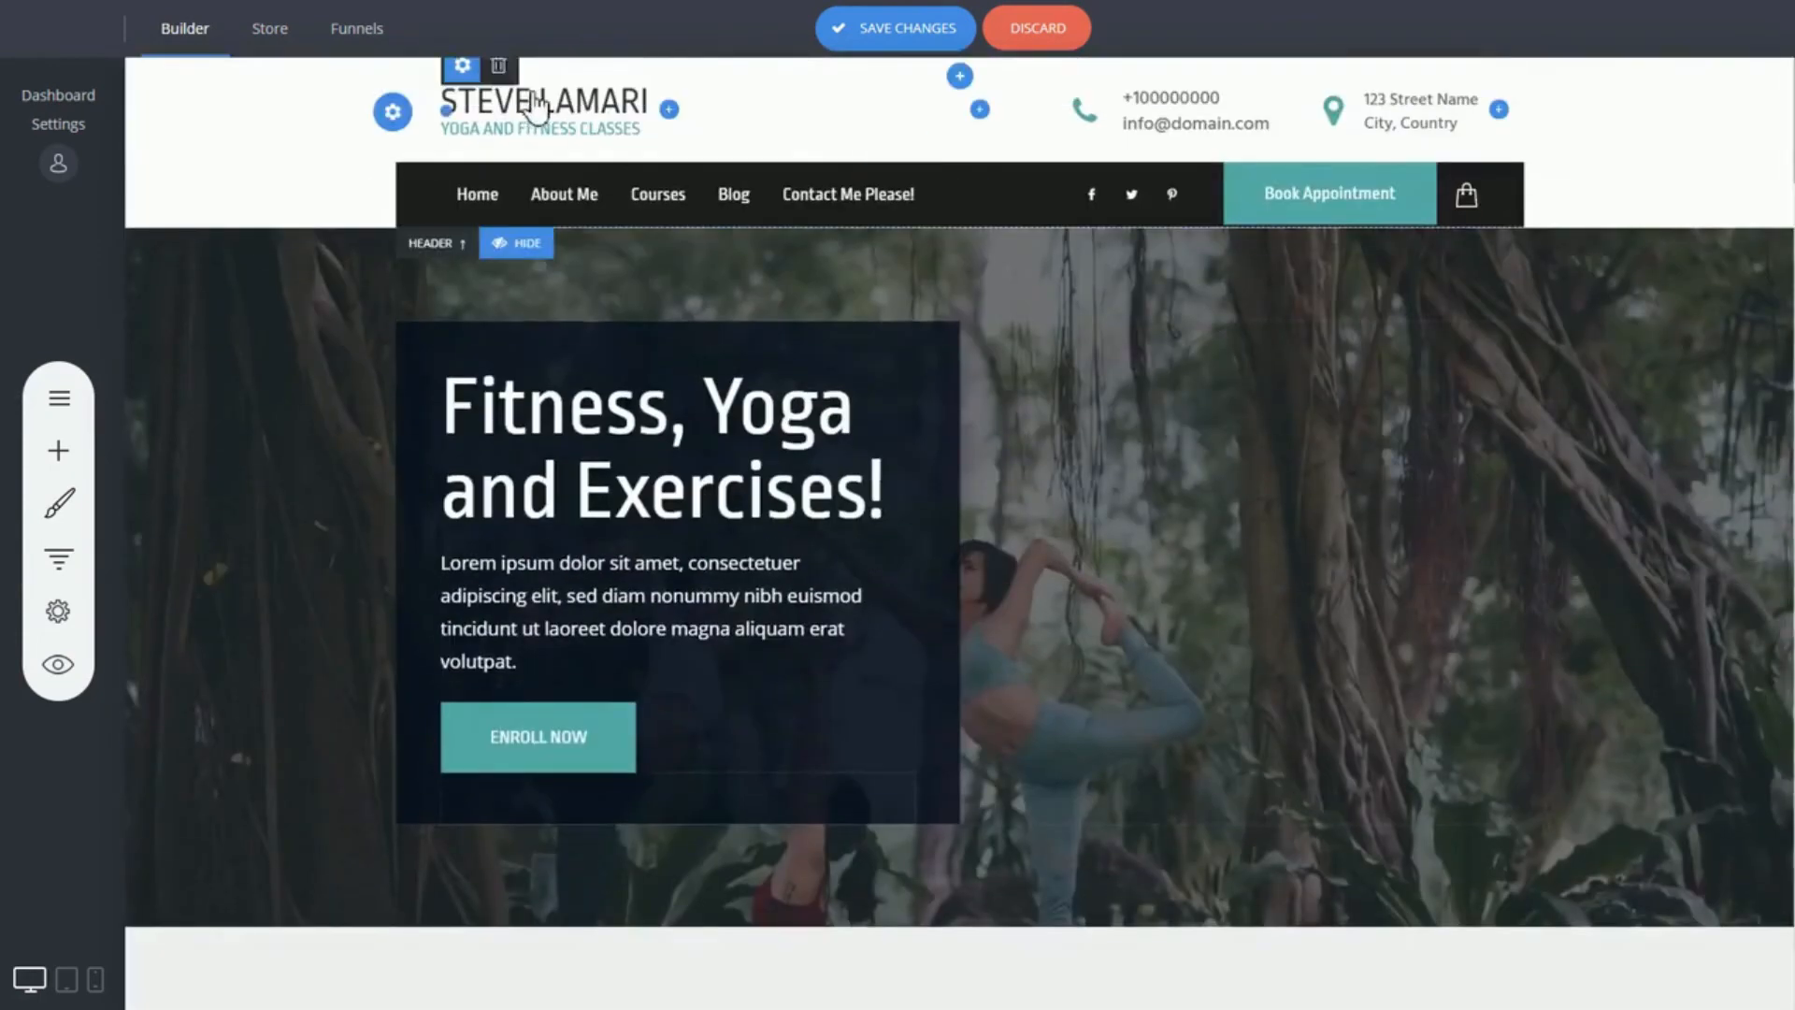
pyautogui.click(516, 242)
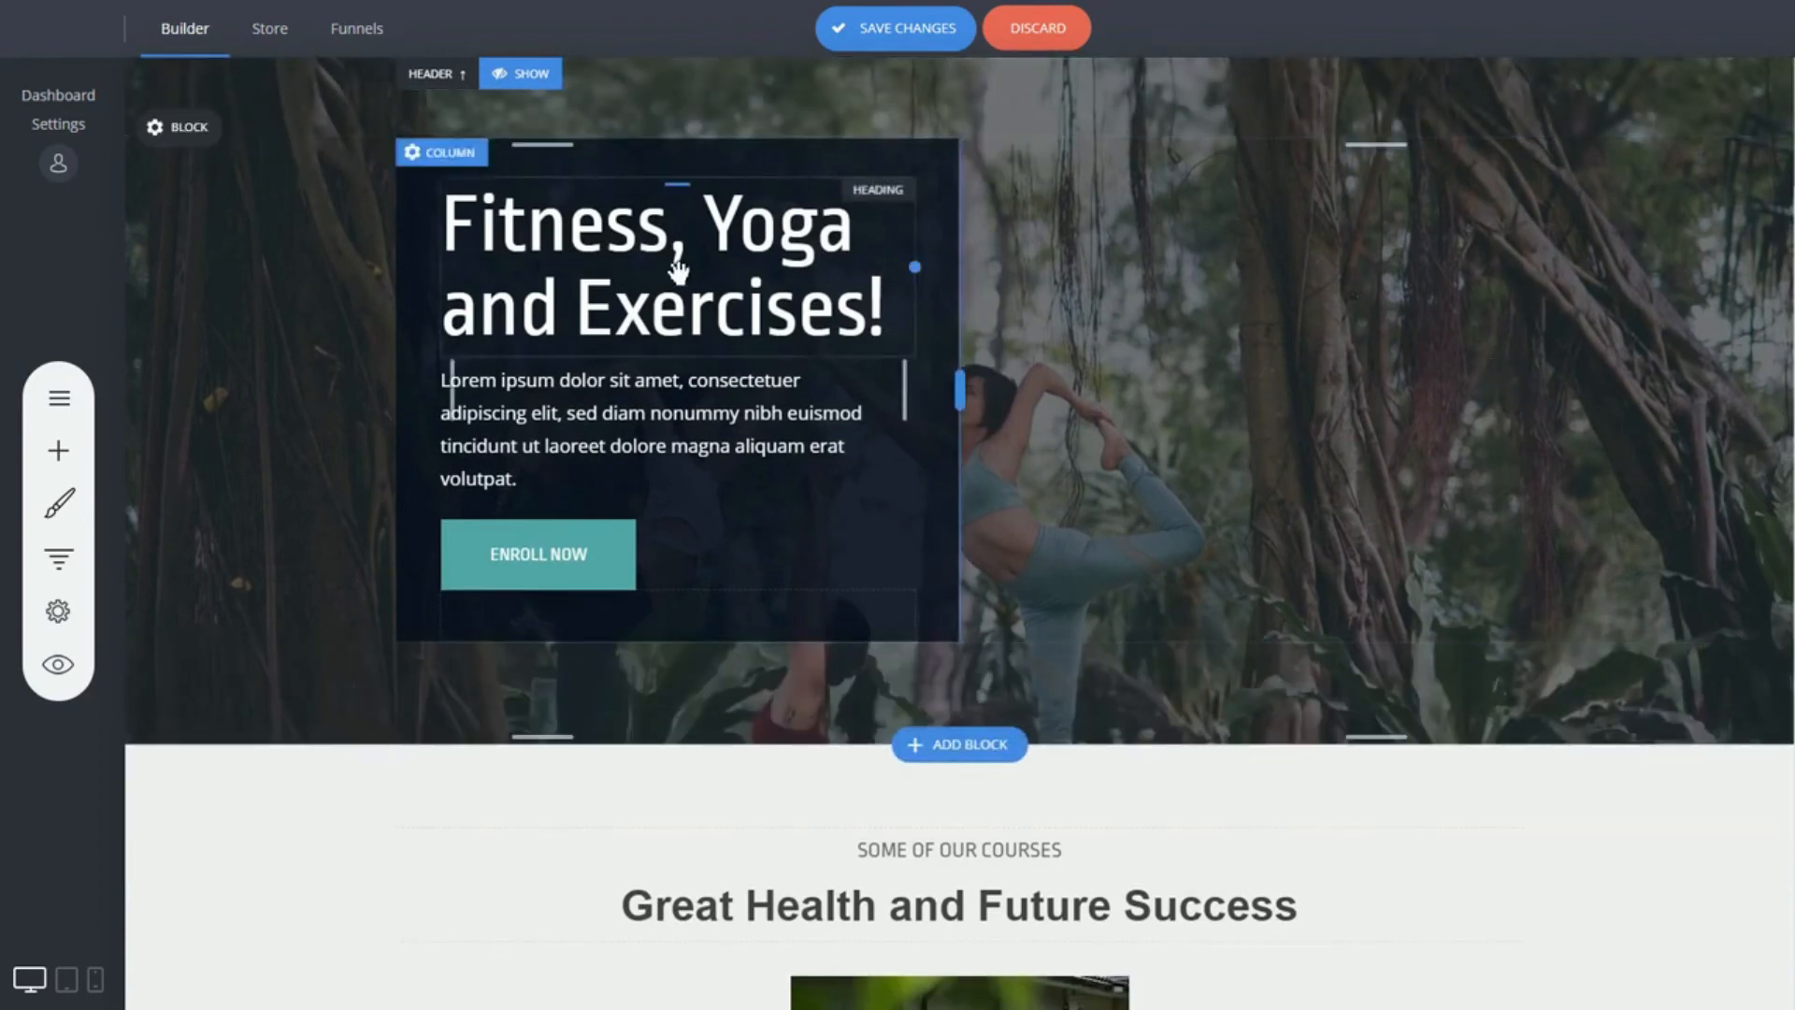
# Step: Open the hero heading's text for editing, and view the Enroll Now button's settings and styling options
pyautogui.click(679, 271)
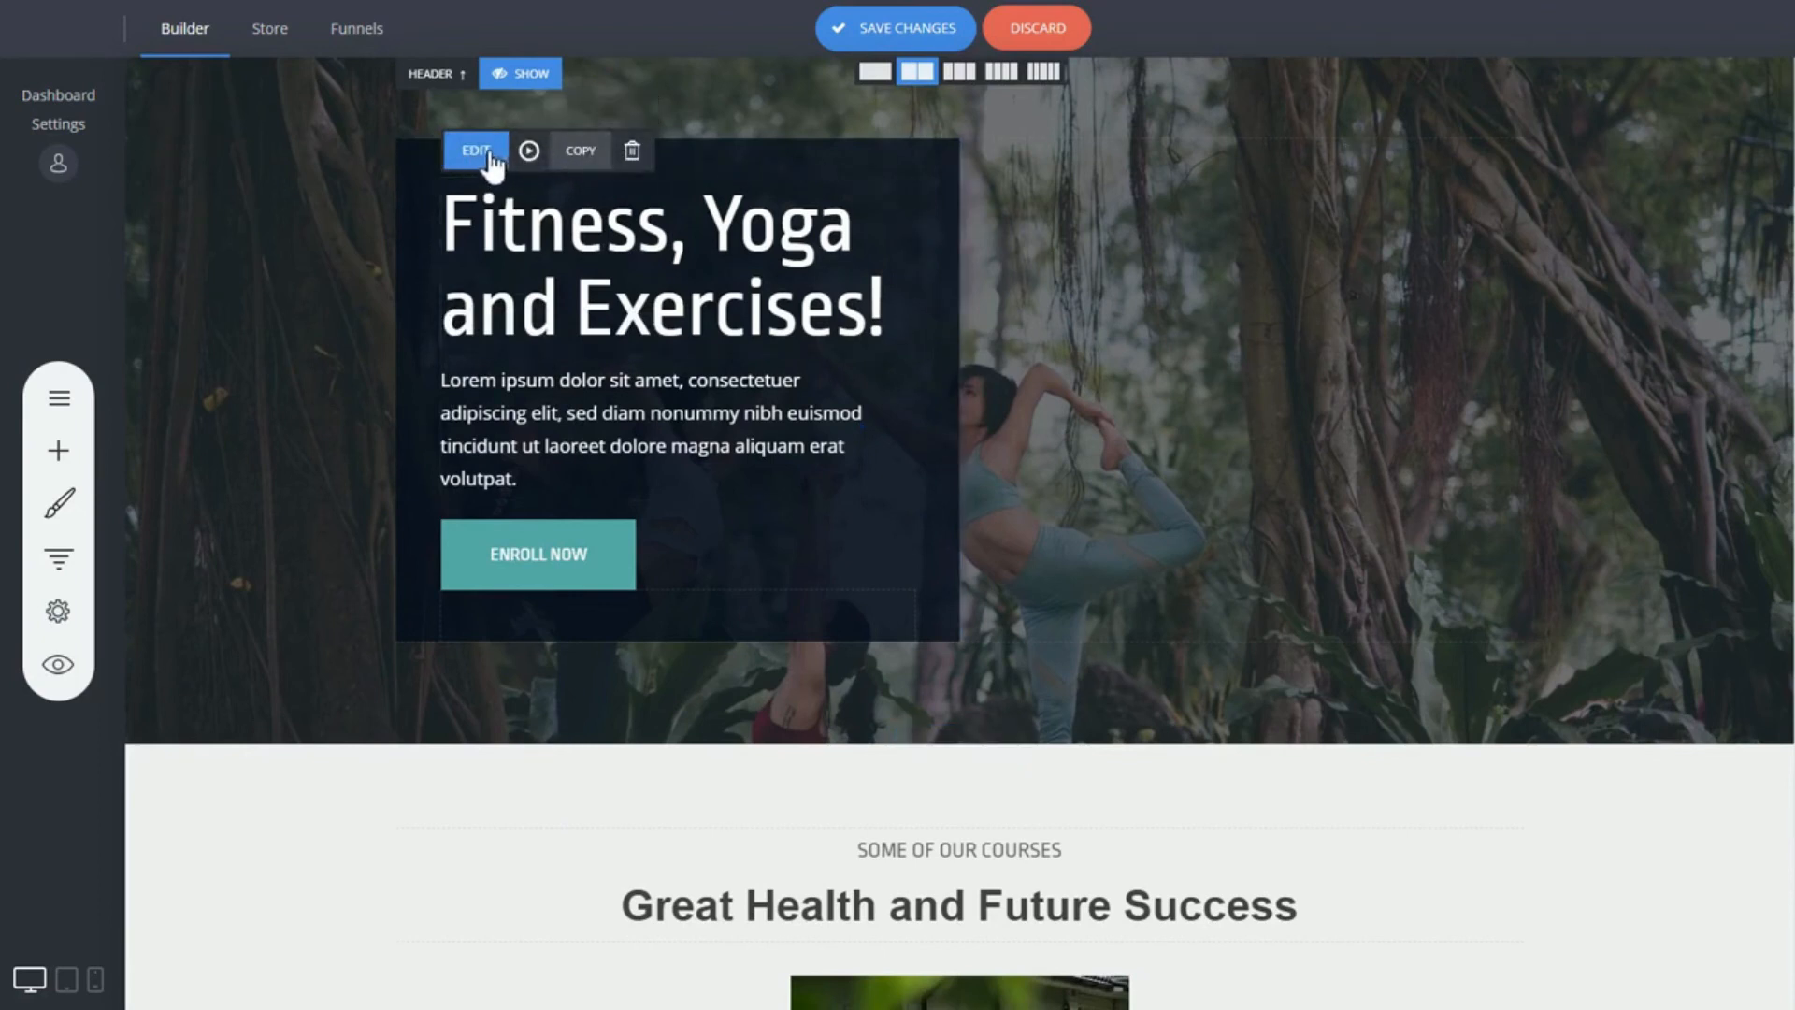
pyautogui.click(587, 245)
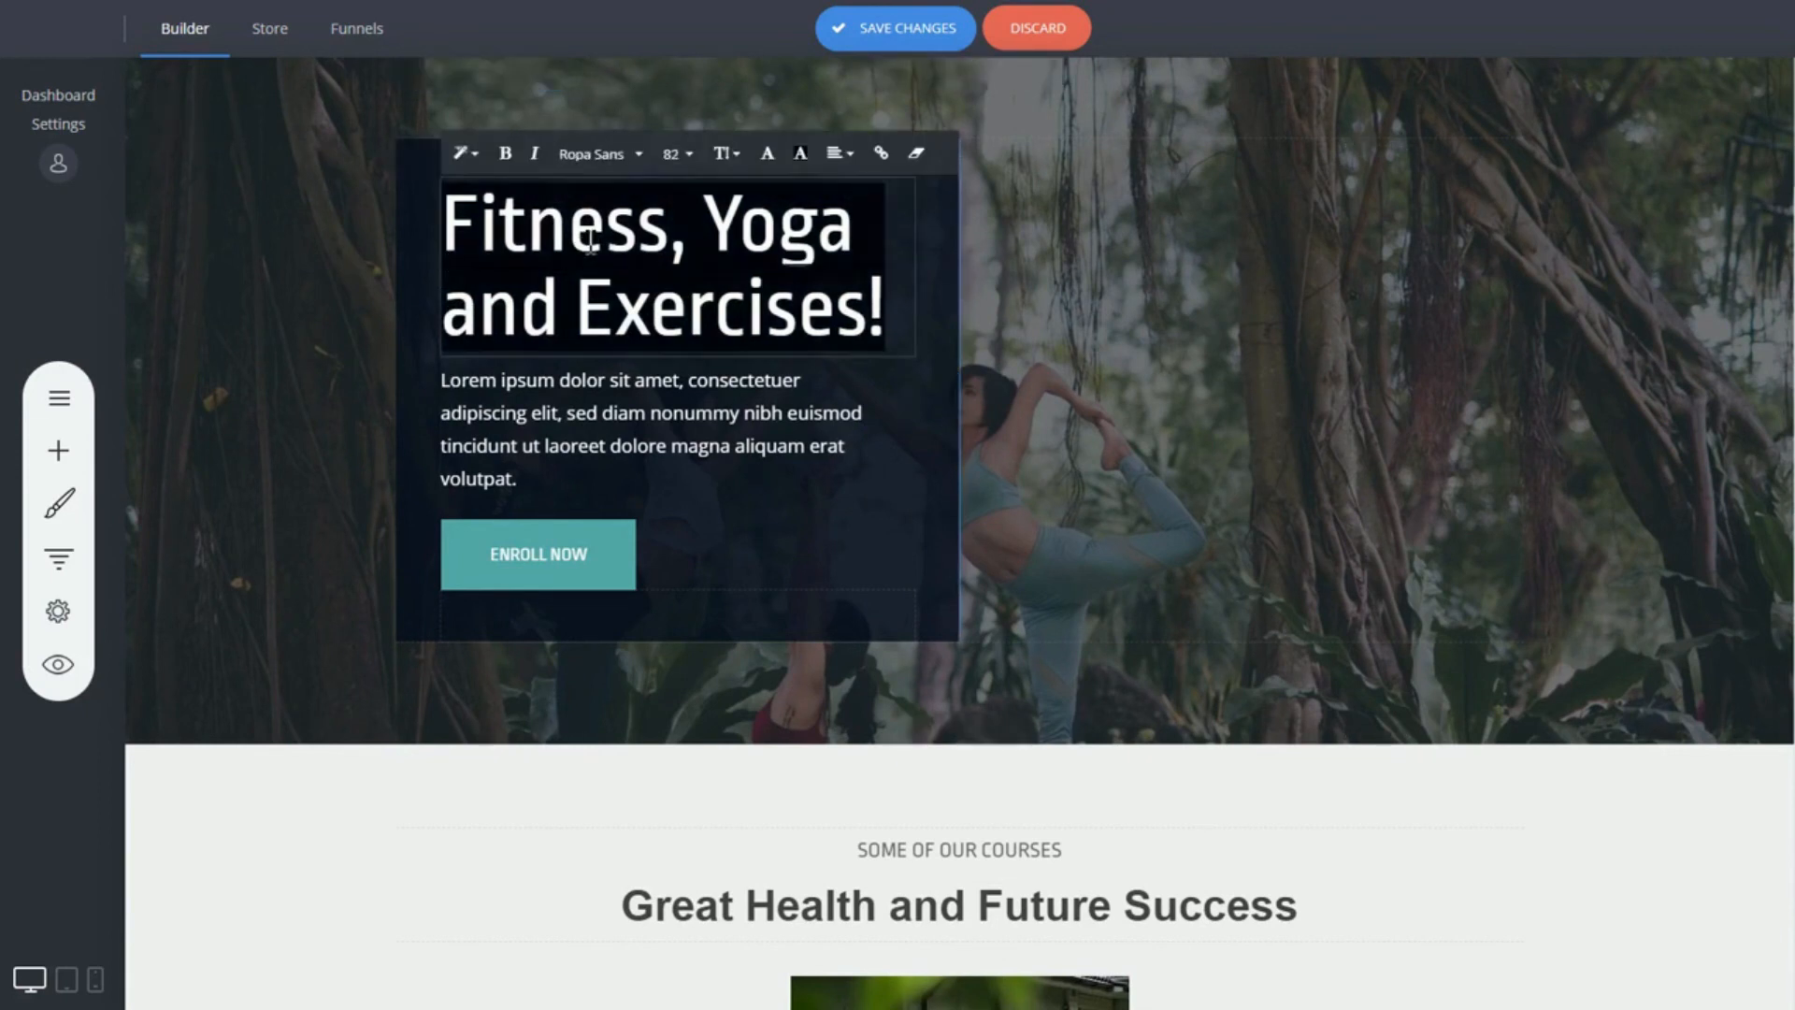
pyautogui.click(570, 555)
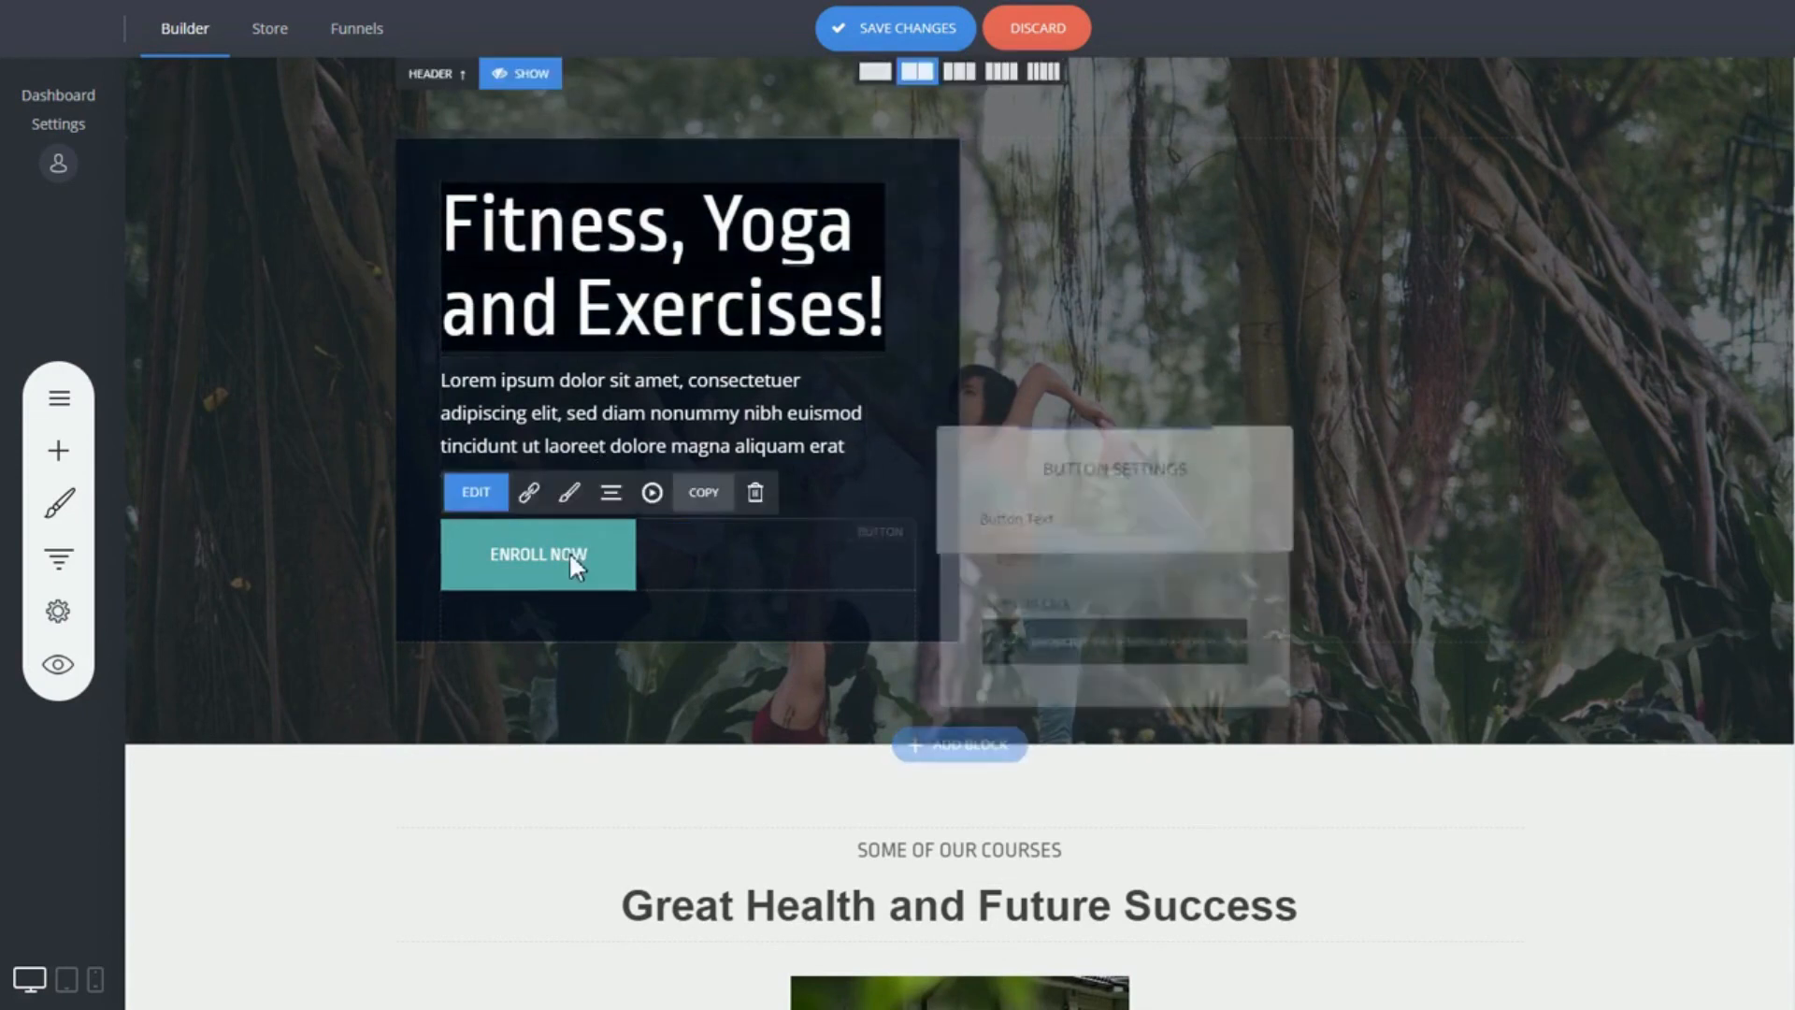
pyautogui.click(555, 553)
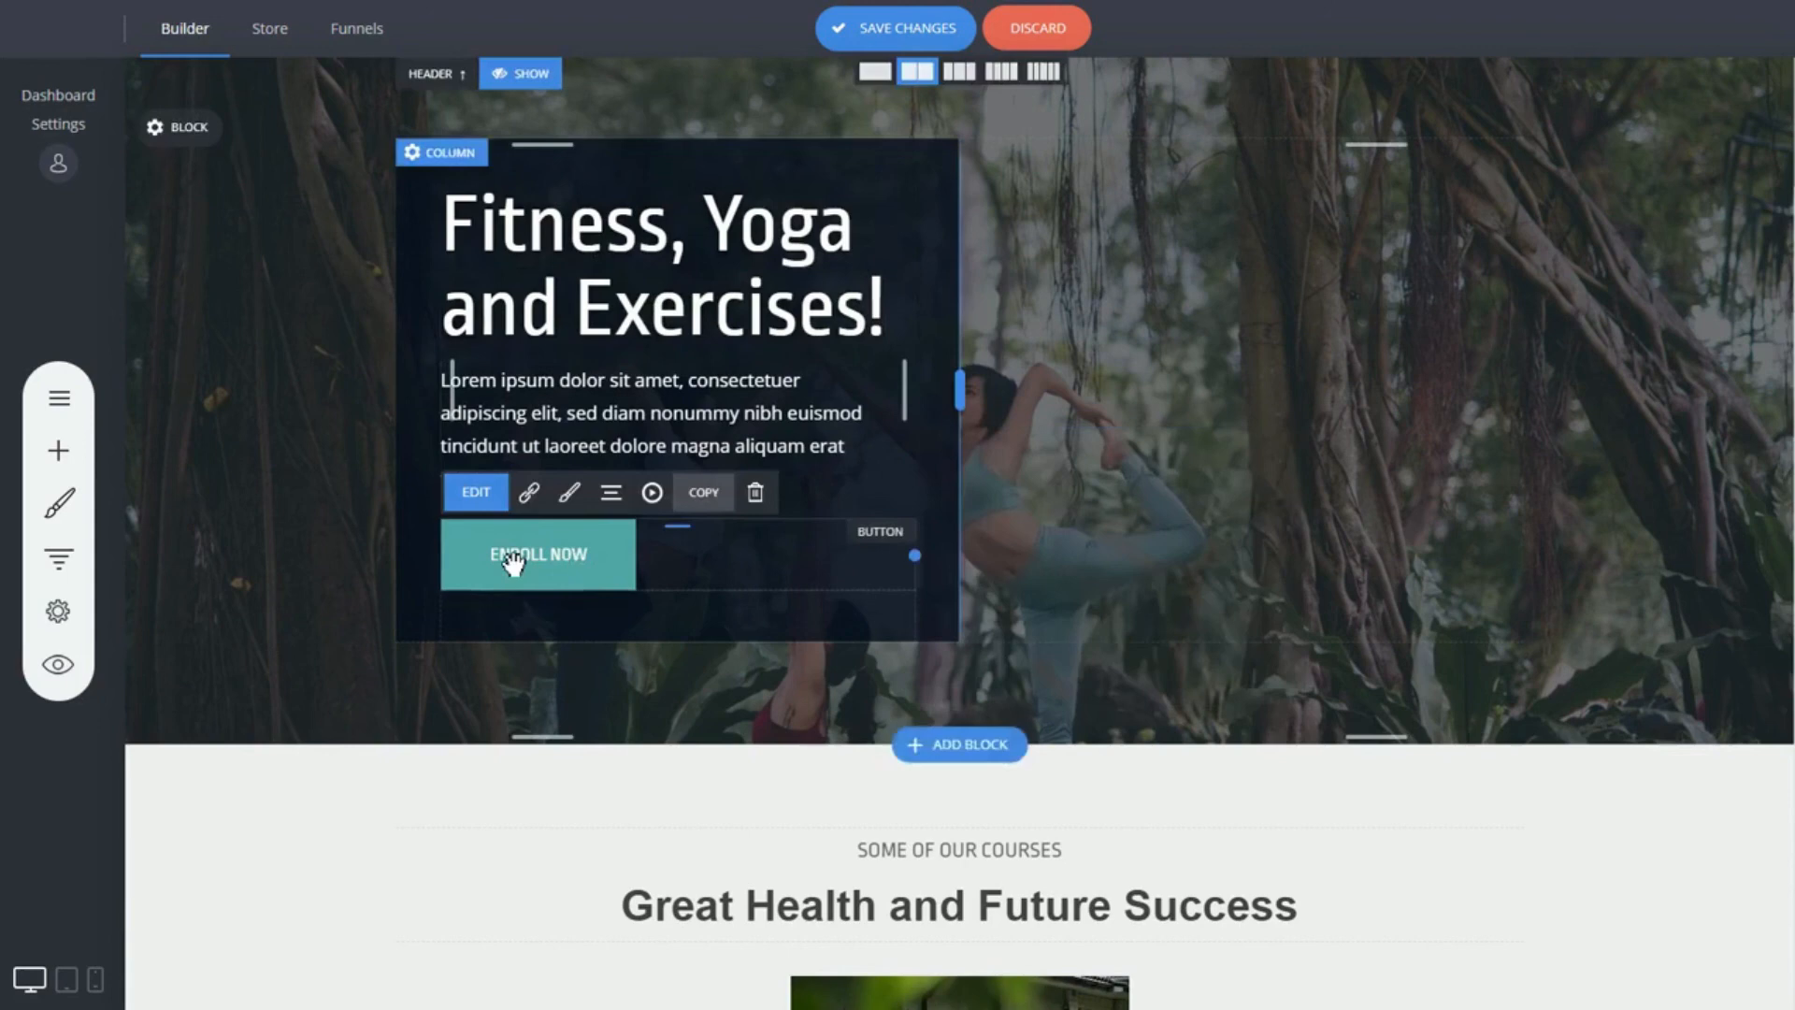
pyautogui.click(571, 494)
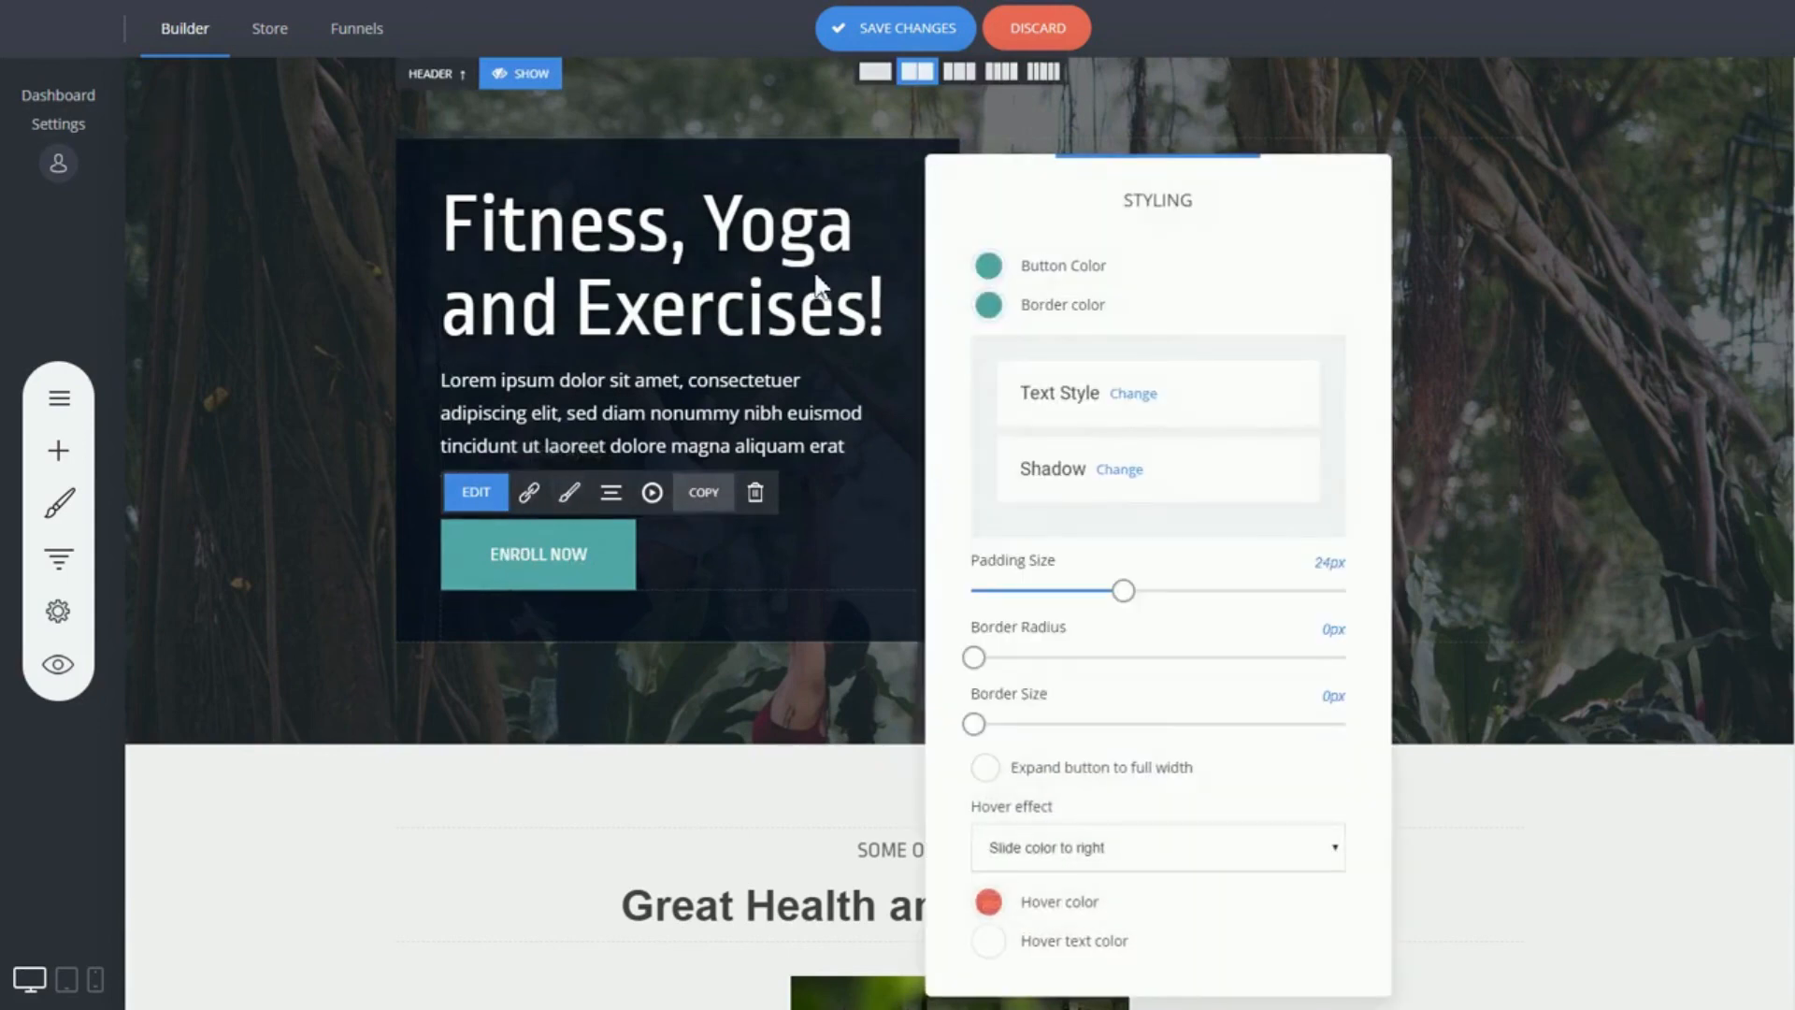
# Step: Center the Enroll Now button horizontally in the hero text box
pyautogui.click(553, 556)
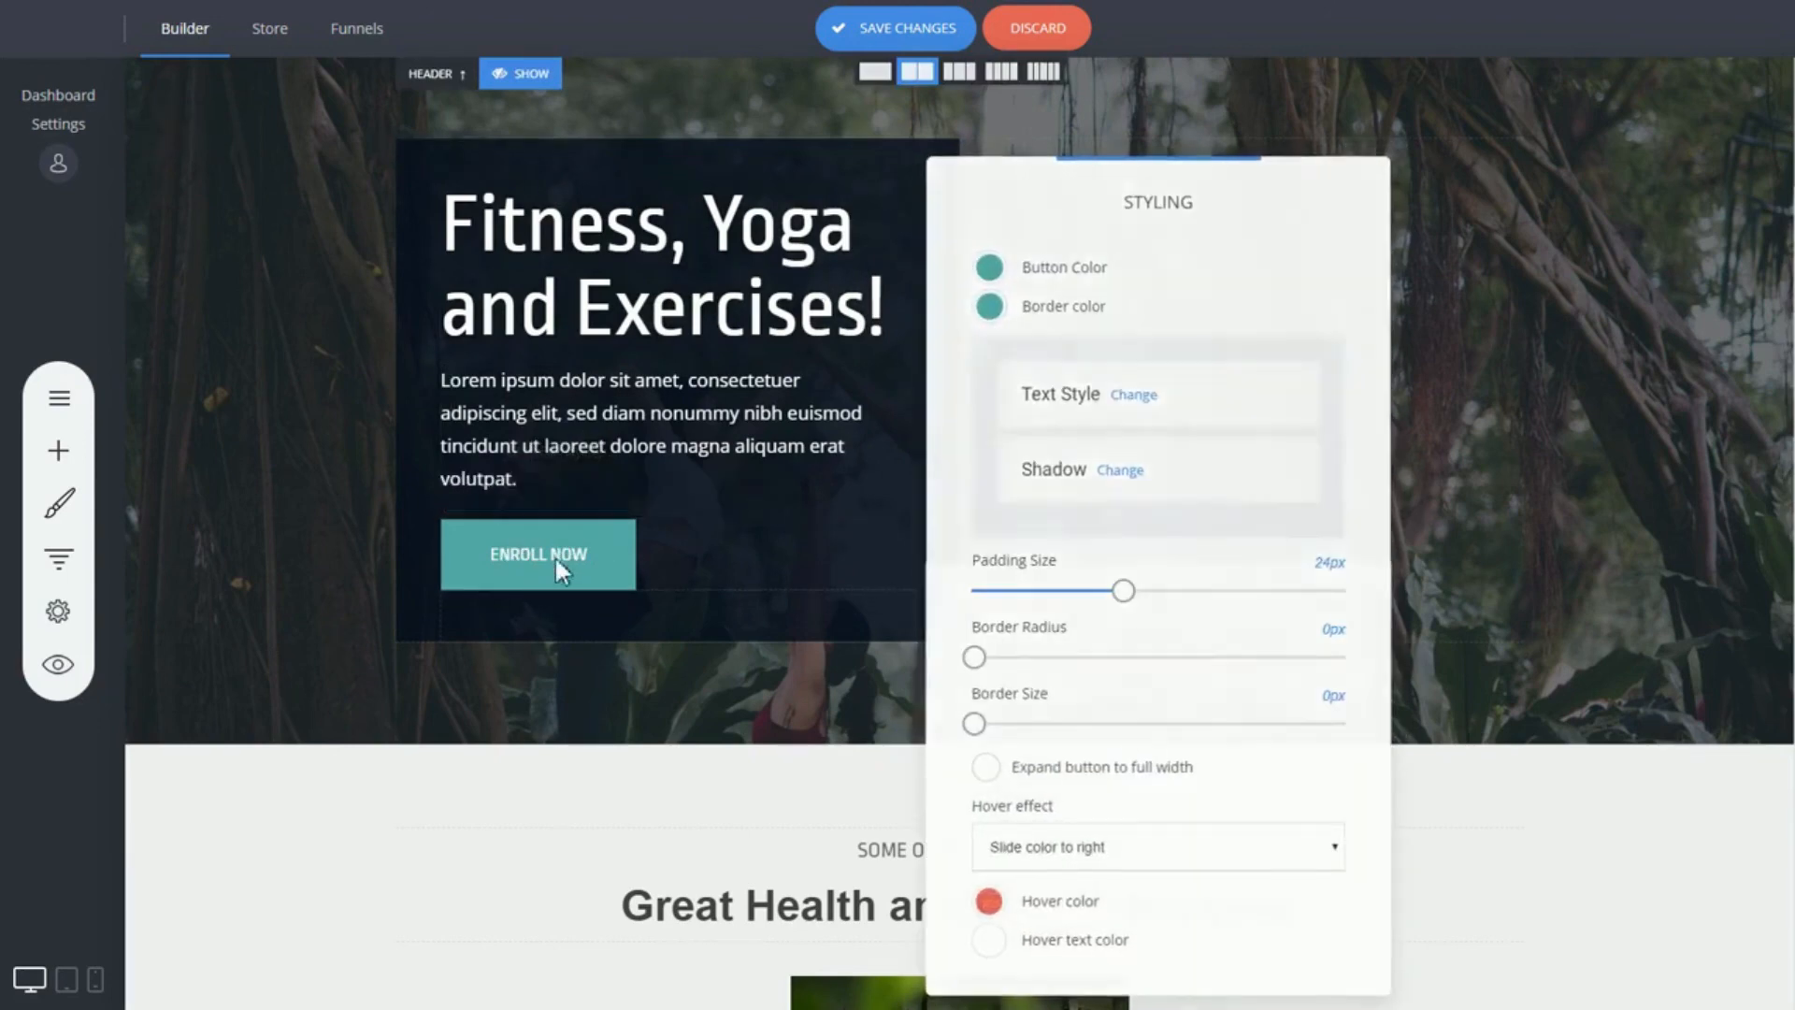
pyautogui.click(612, 492)
pyautogui.click(642, 398)
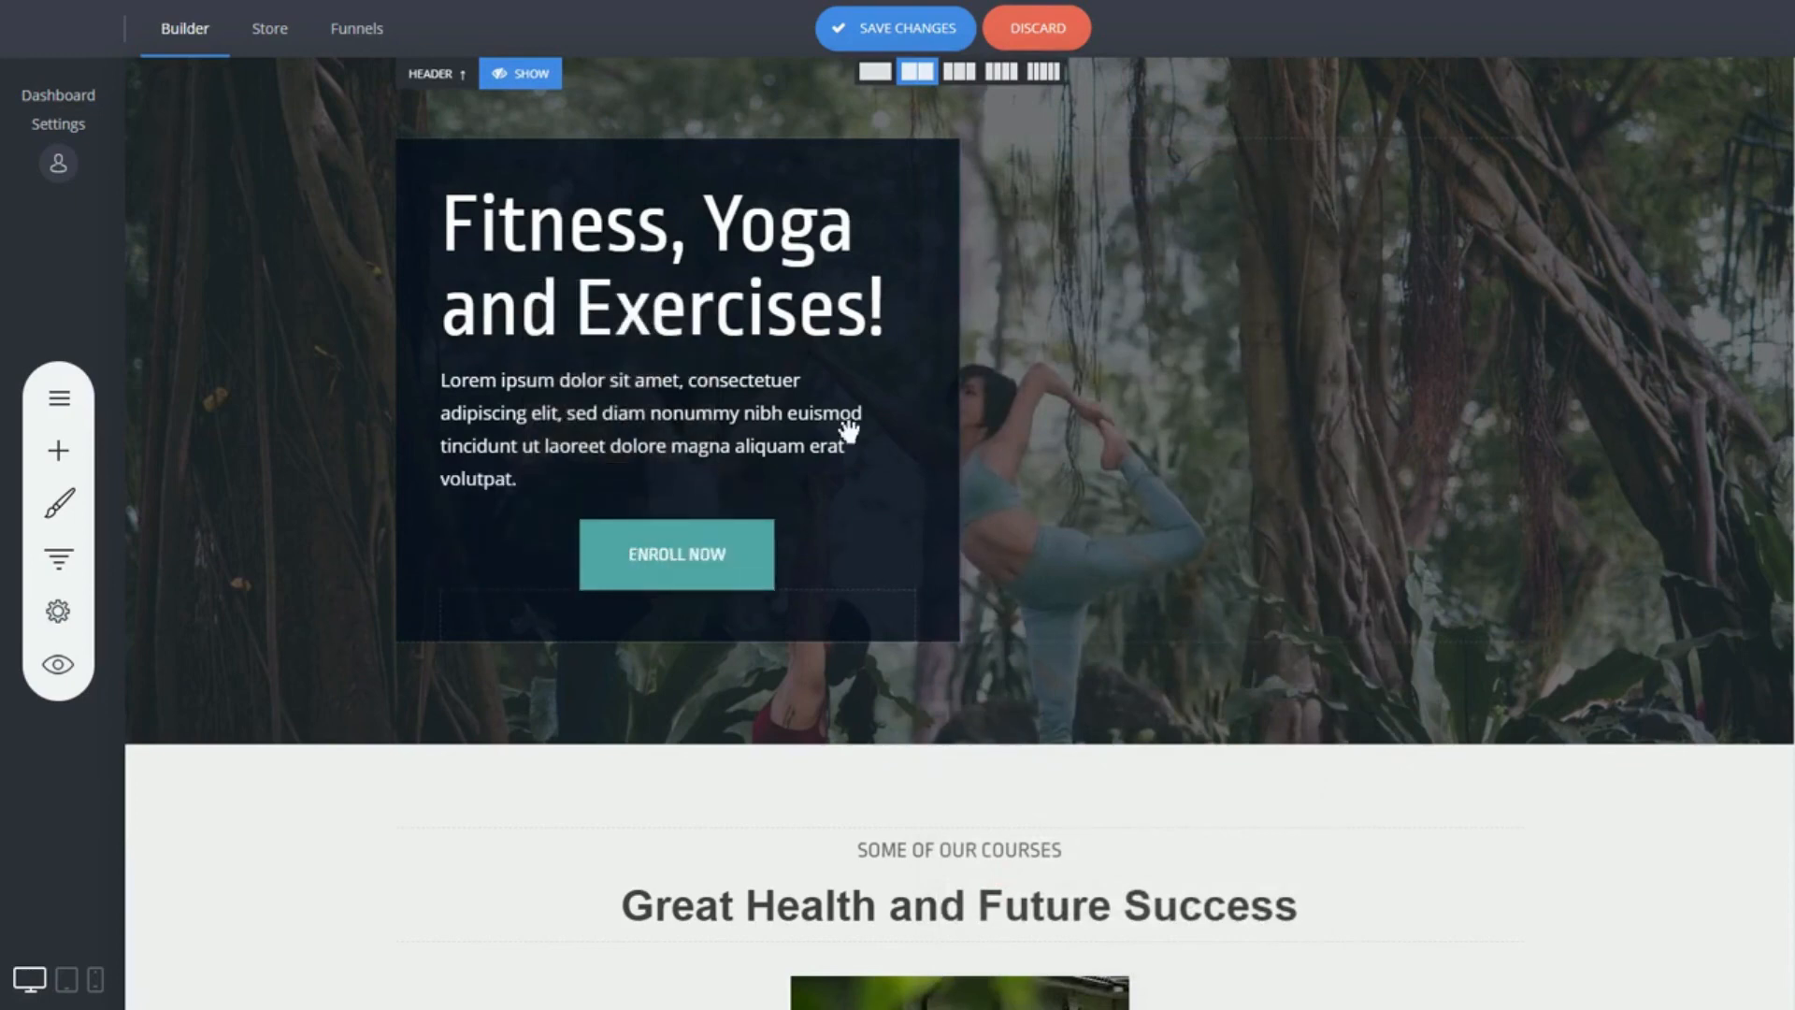
# Step: View the image settings of the first Youga Class card's picture and close them without changes
pyautogui.scroll(-5, 1178, 570)
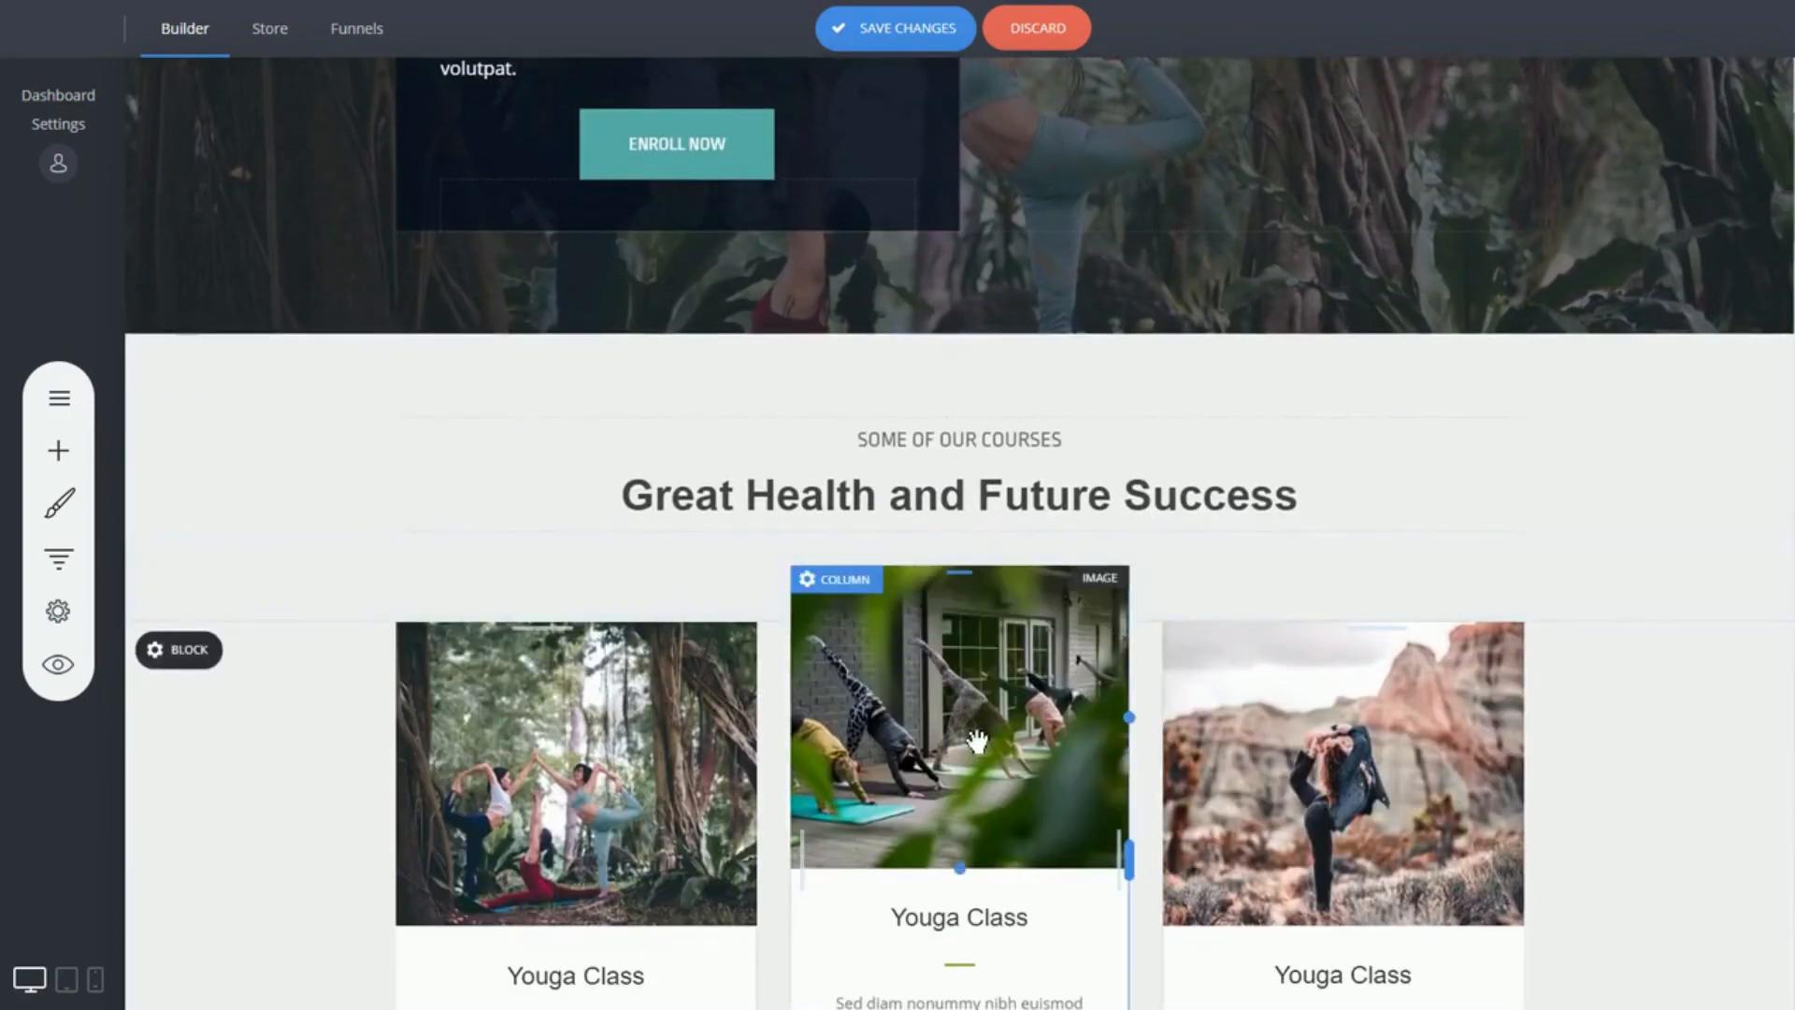
pyautogui.scroll(-4, 919, 742)
pyautogui.click(646, 479)
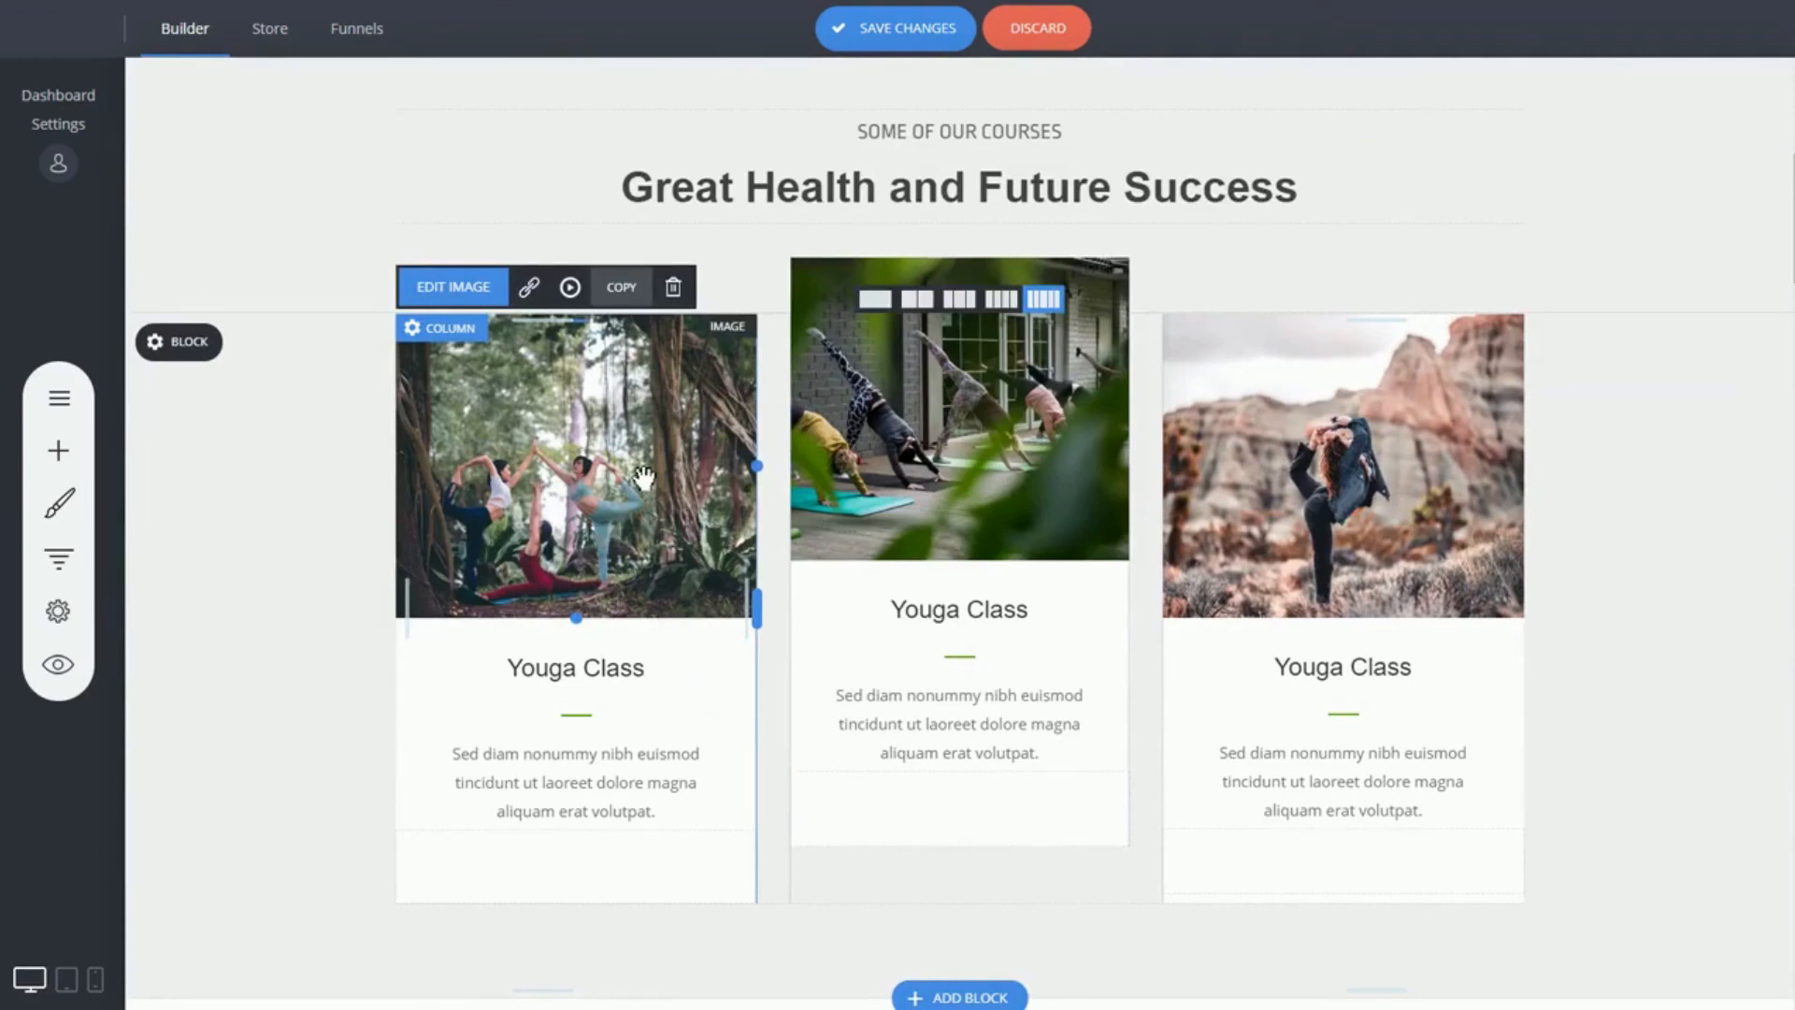
pyautogui.click(473, 289)
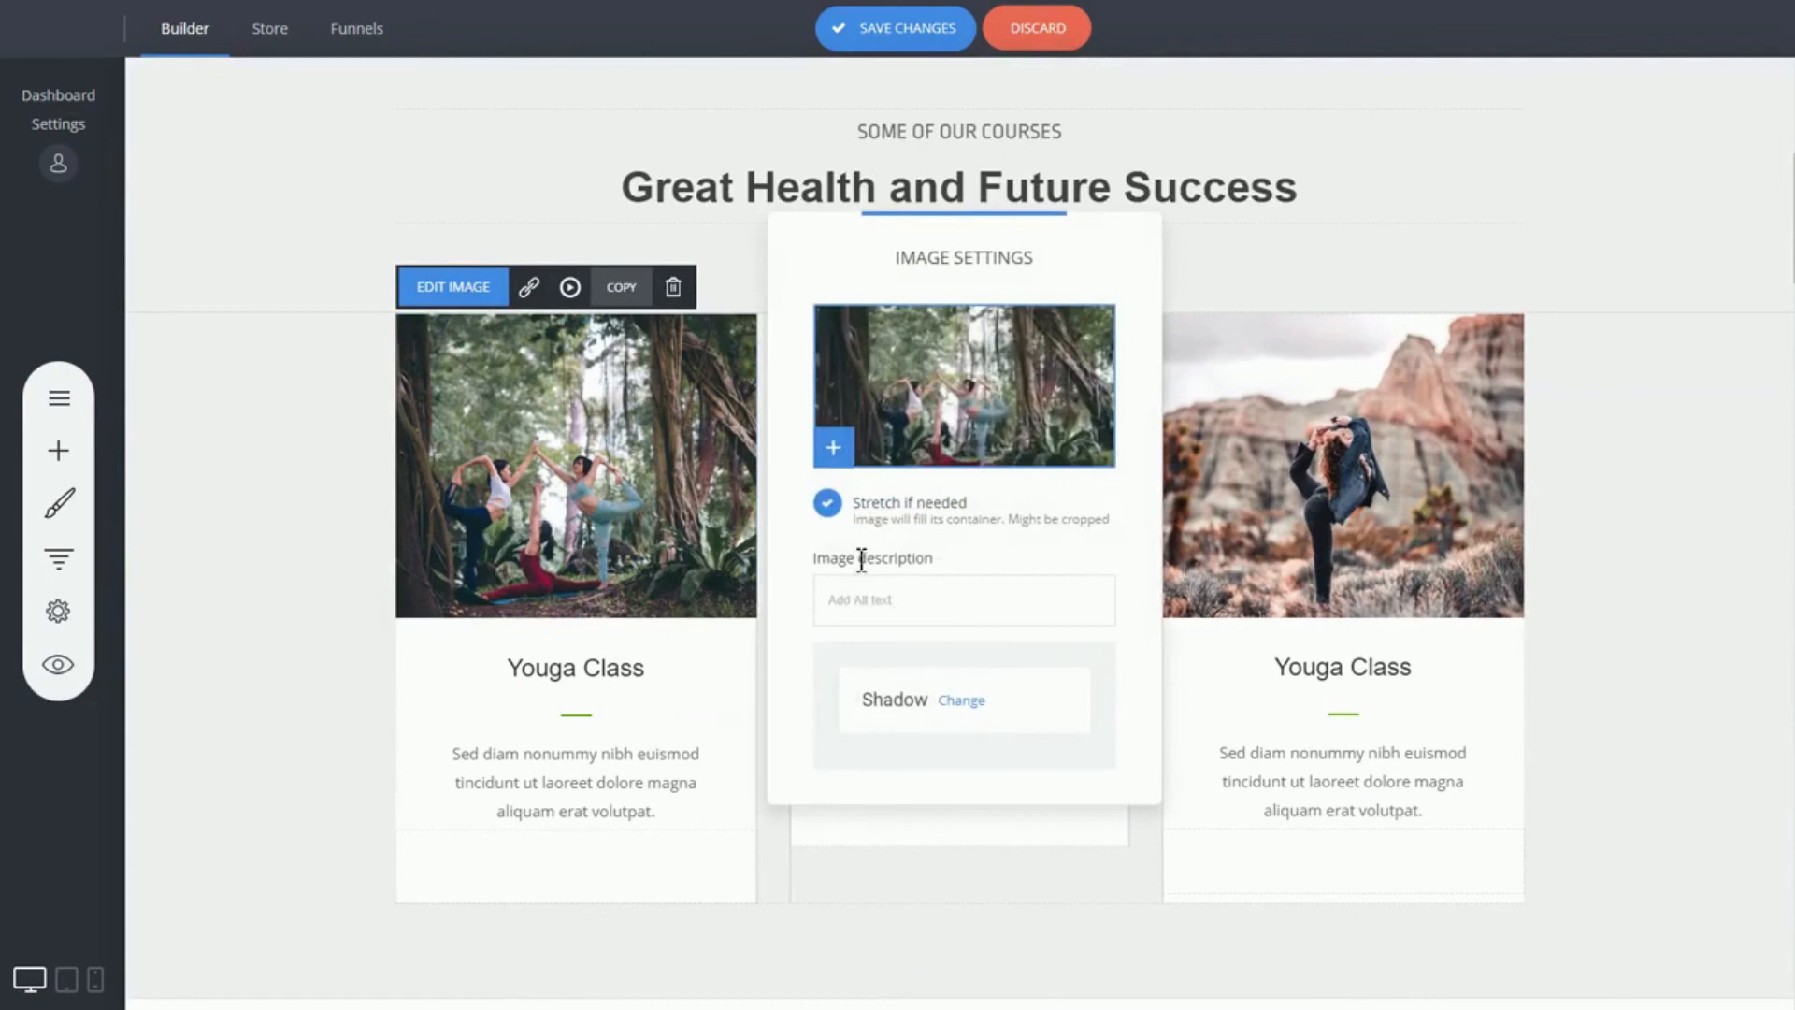
pyautogui.click(615, 493)
# Step: Return to the hero block, view the list of widgets that can be added, and close it
pyautogui.scroll(-5, 973, 533)
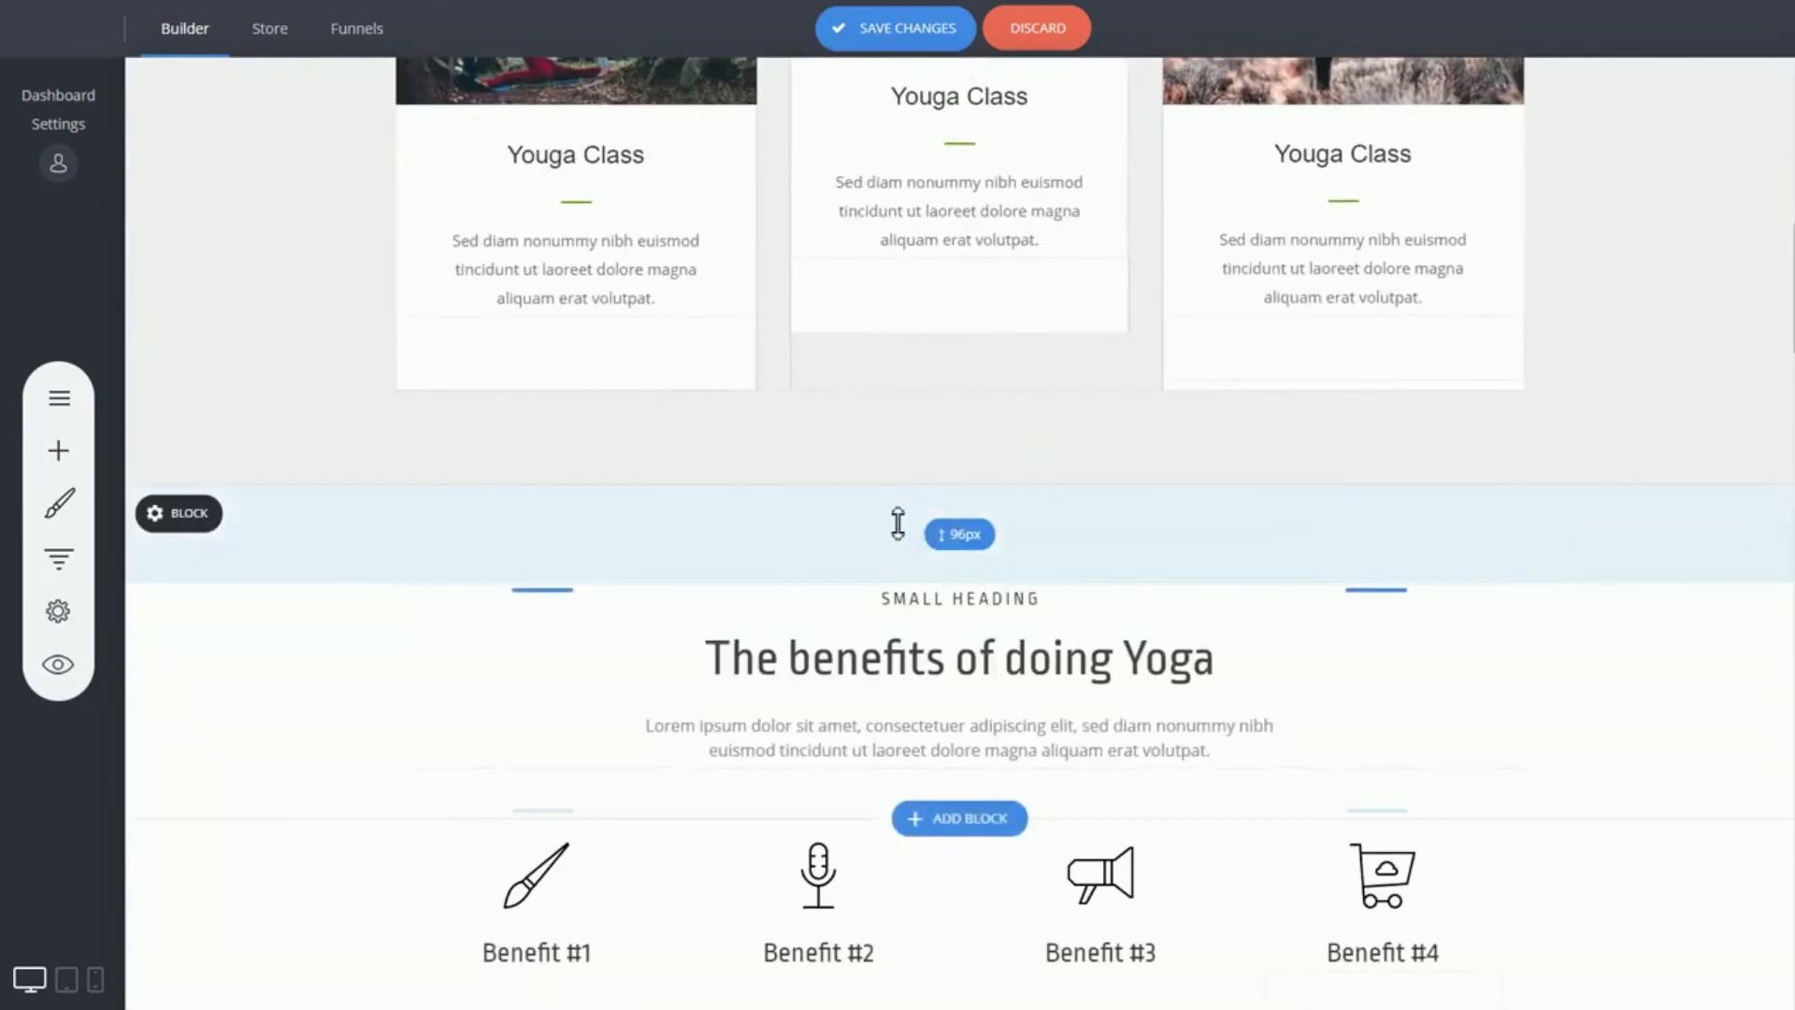
pyautogui.scroll(12, 1347, 584)
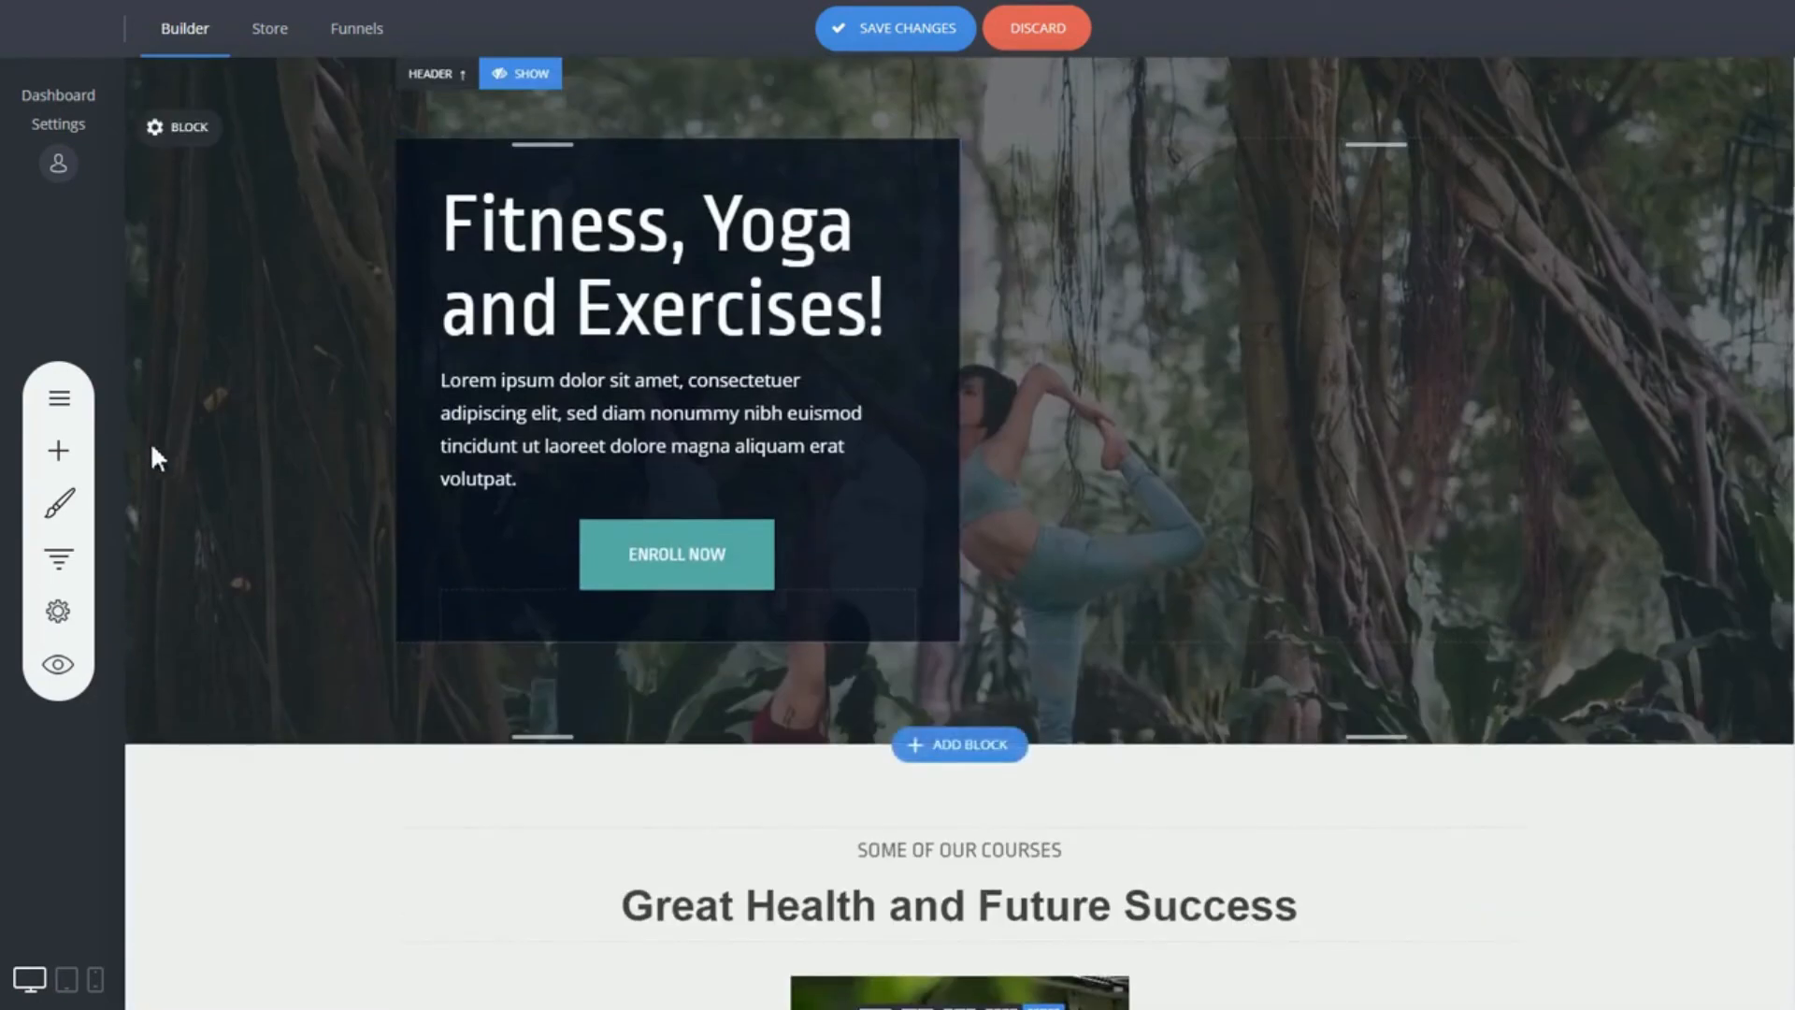
pyautogui.click(58, 458)
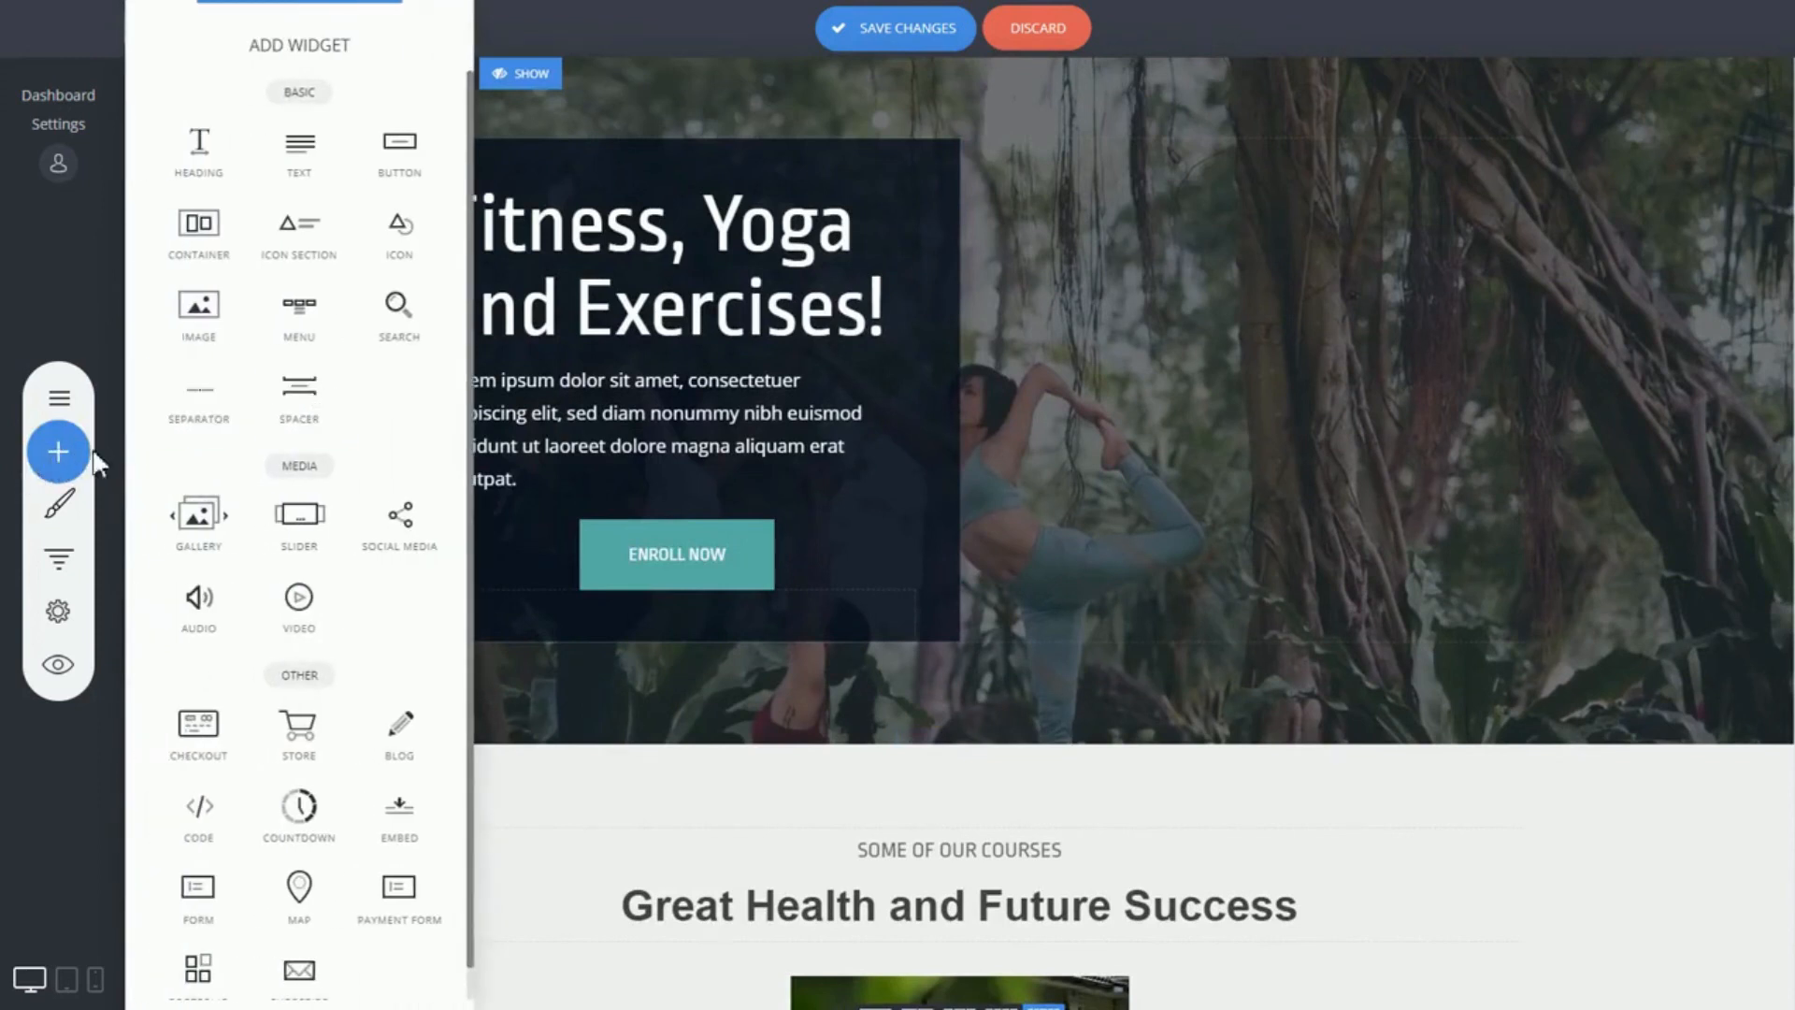
pyautogui.click(1544, 473)
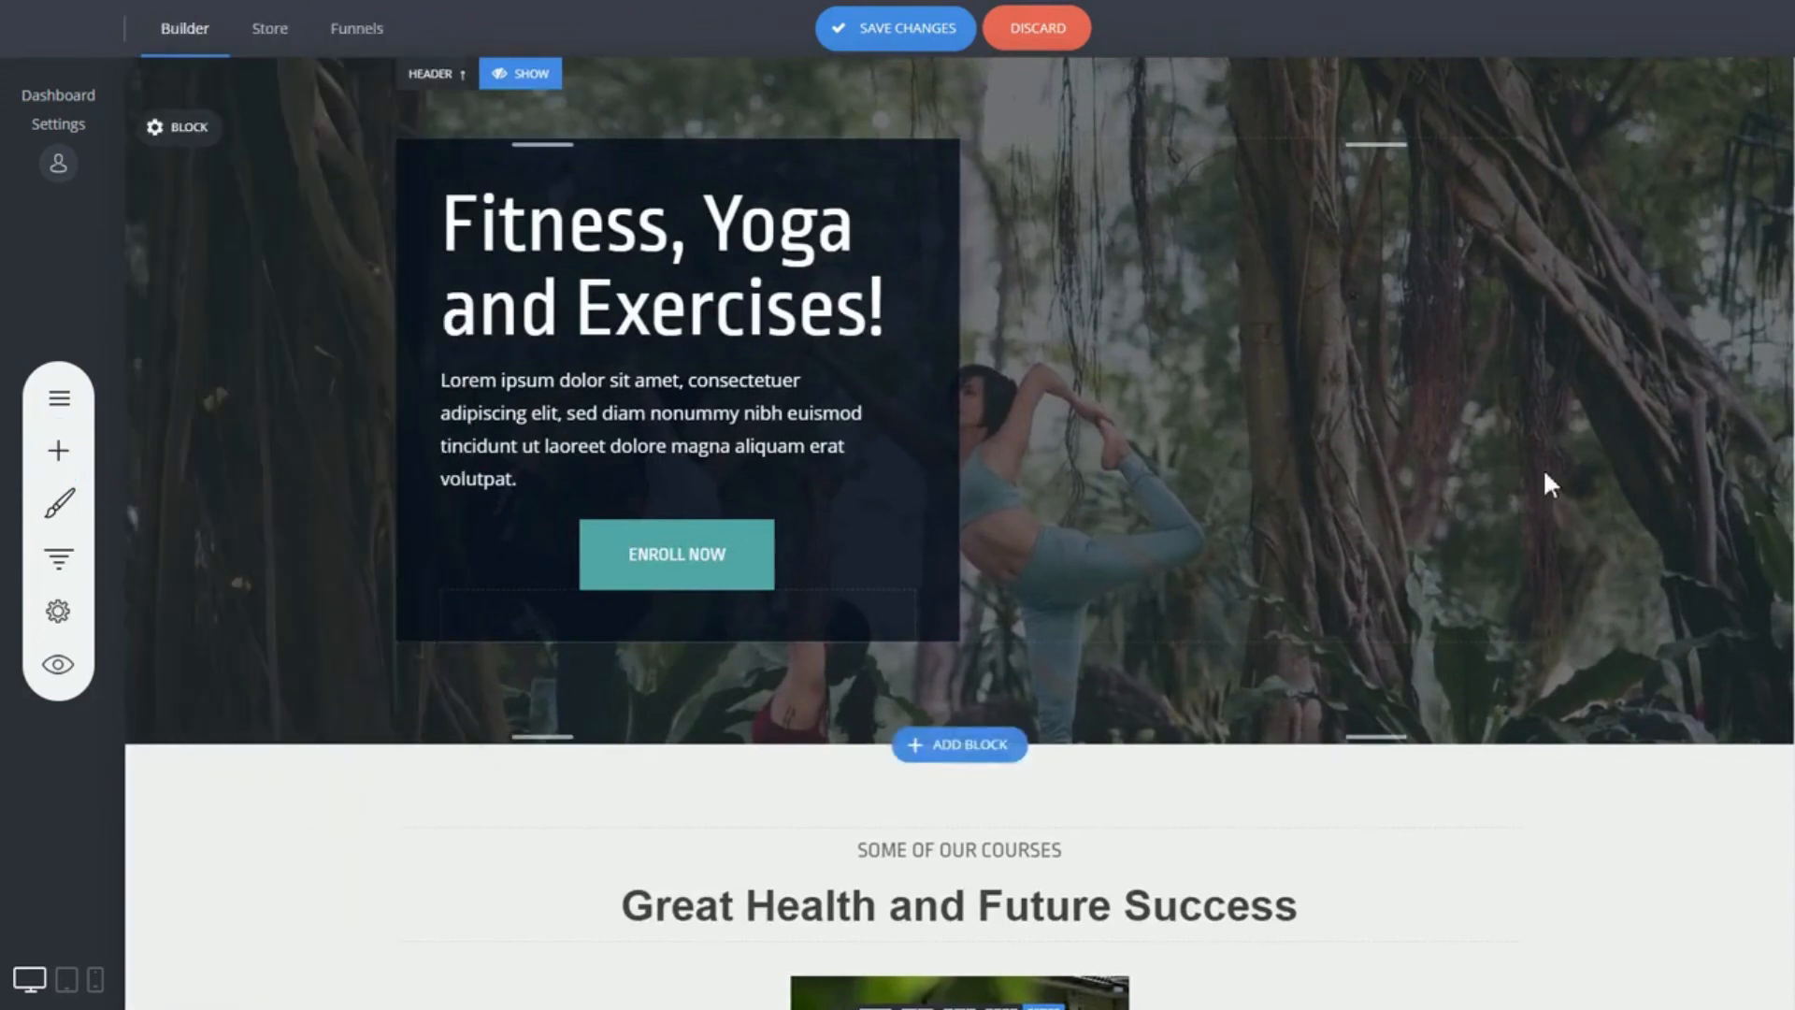